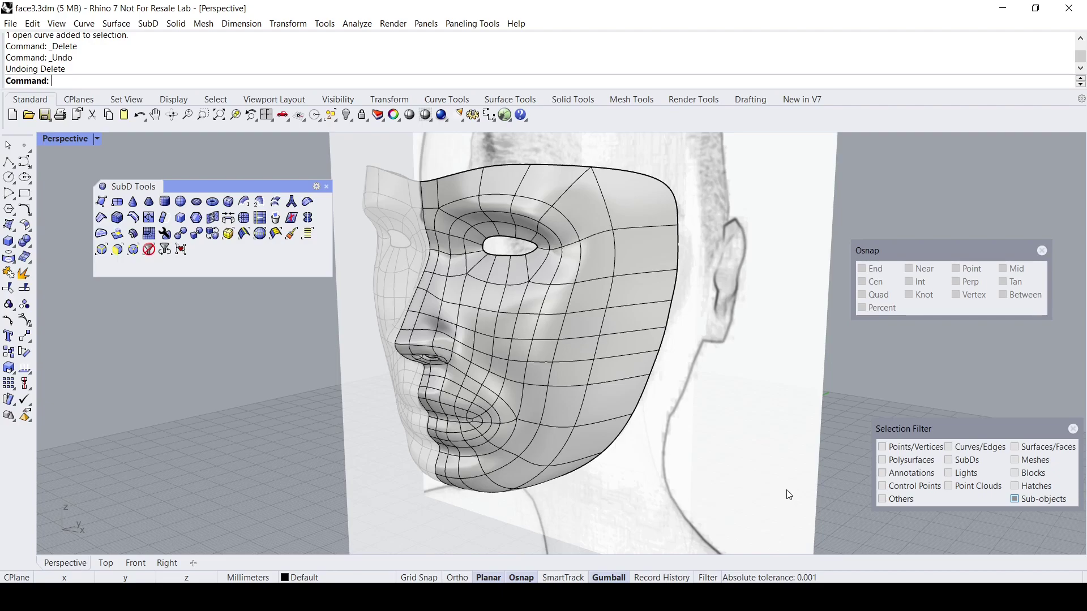
Examine the SubD face mask and its mirrored half from three-quarter, front and side angles against the reference images.
right_click_drag(789, 495, 681, 402)
scroll(602, 343, "up", 3)
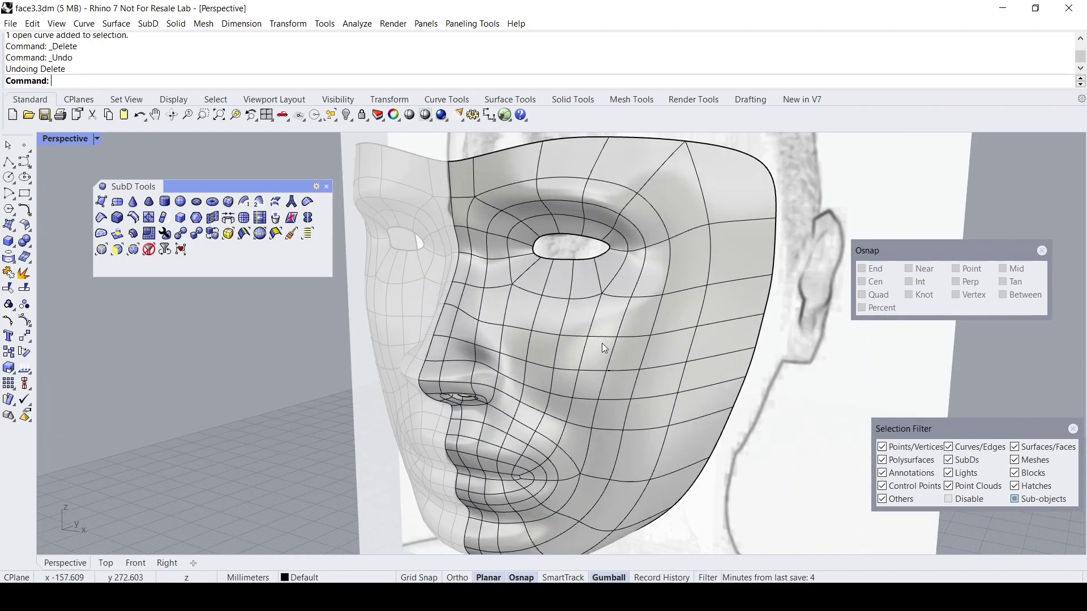
scroll(597, 365, "down", 3)
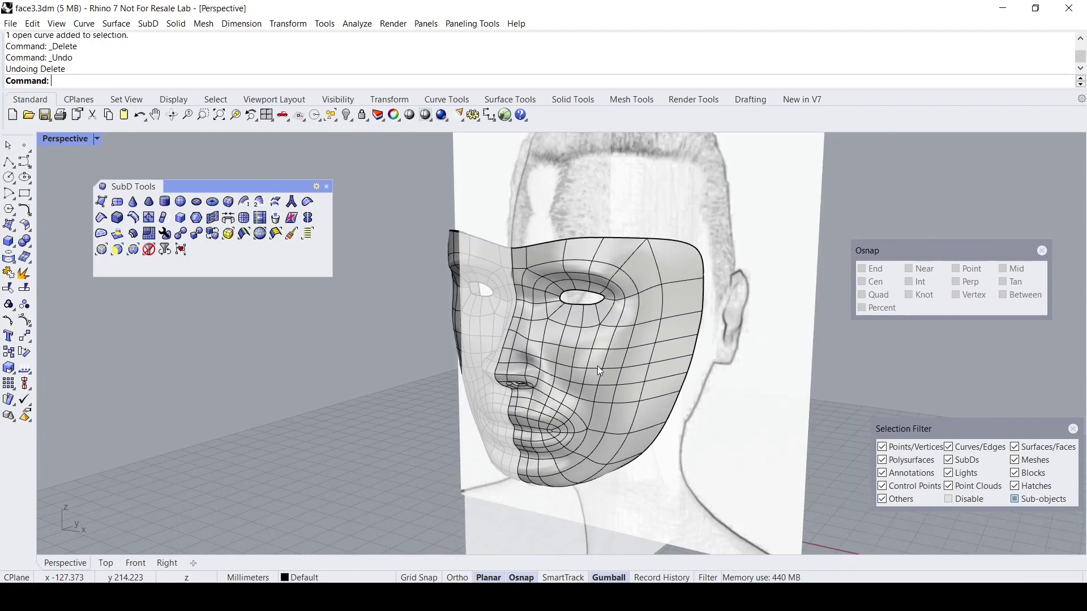
right_click_drag(597, 366, 621, 378)
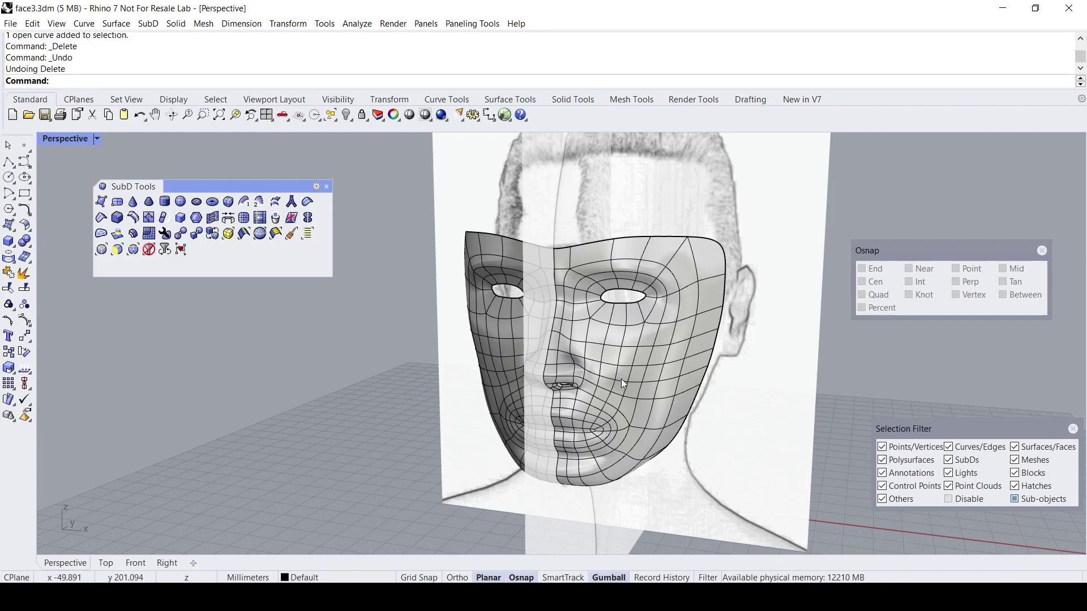
scroll(621, 379, "up", 2)
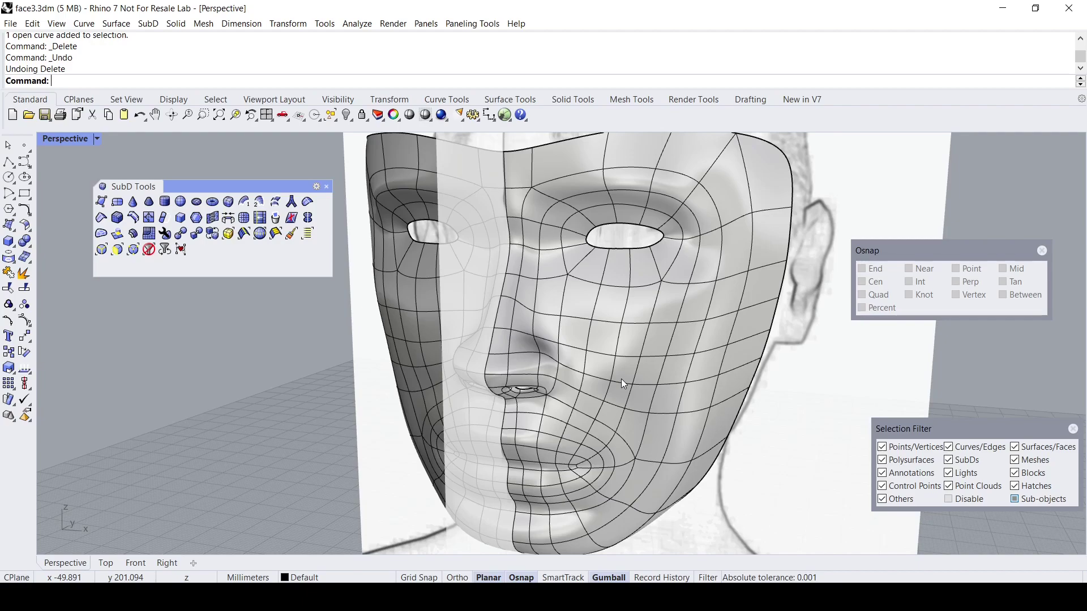
scroll(620, 378, "down", 3)
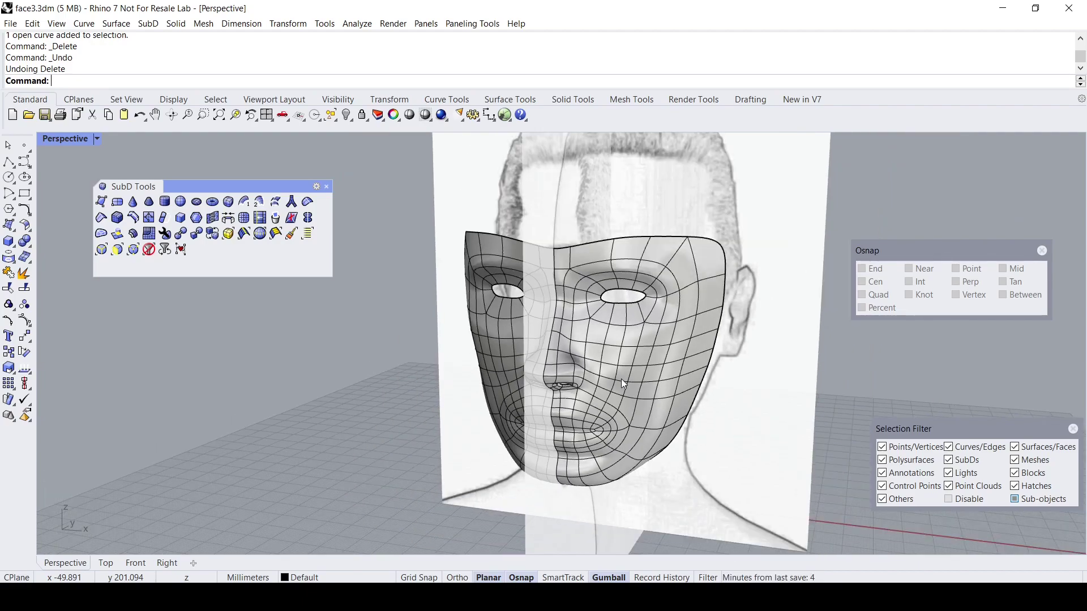
right_click_drag(630, 377, 628, 355)
scroll(535, 359, "up", 3)
scroll(678, 358, "down", 3)
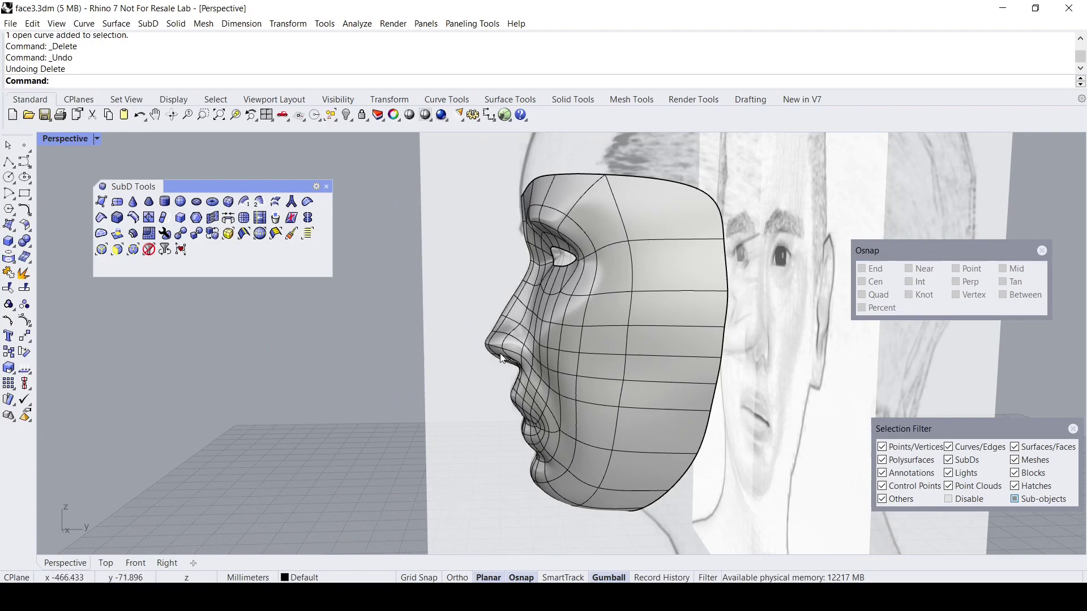
Show the hidden profile curve along the mask's centre line.
left_click(28, 162)
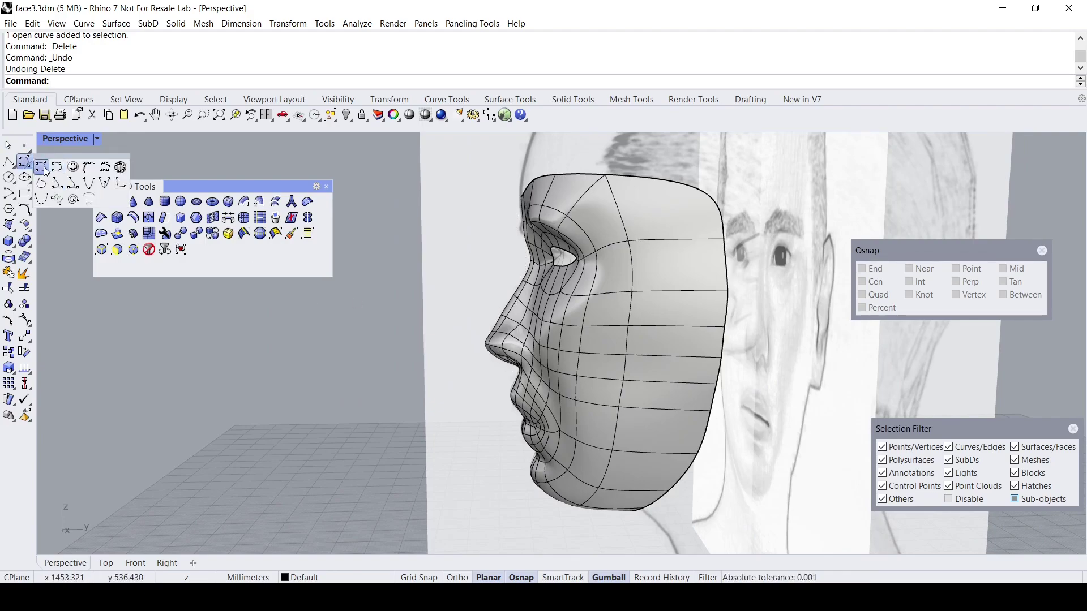
right_click(347, 115)
right_click_drag(416, 258, 505, 282)
scroll(595, 308, "up", 5)
right_click_drag(596, 307, 522, 348, "shift")
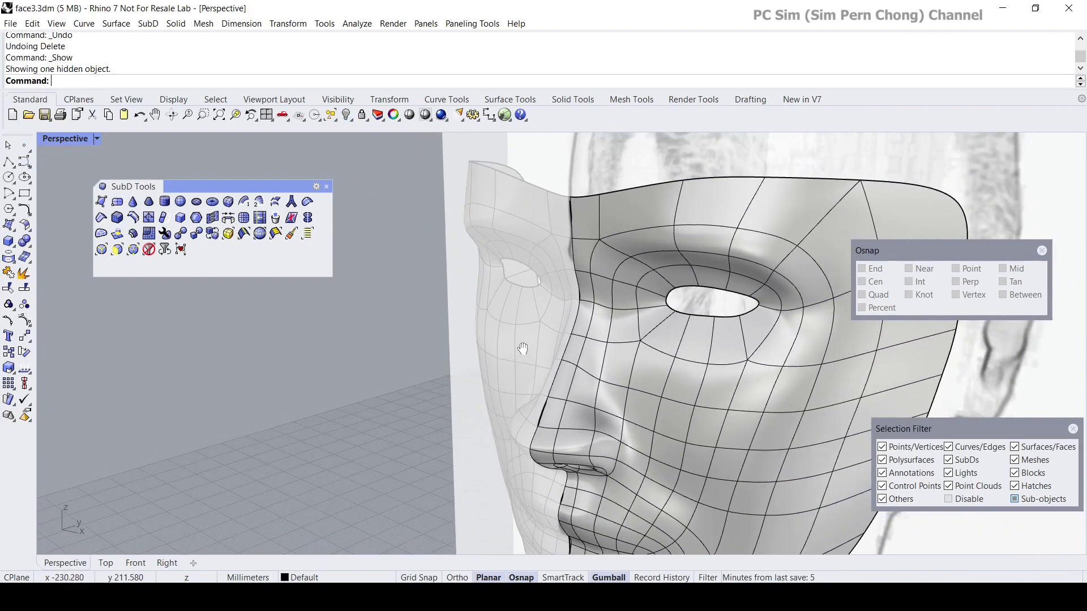
Select the profile curve along the mask's centre line, examine how it divides the two halves from several angles, and deselect it.
left_click(572, 212)
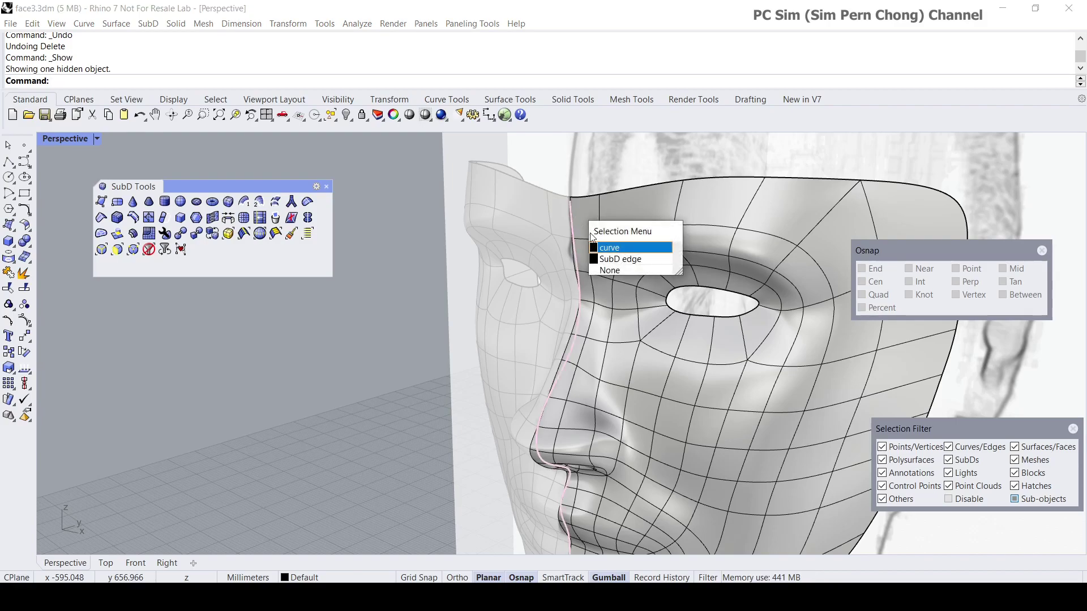
left_click(604, 246)
scroll(604, 247, "down", 5)
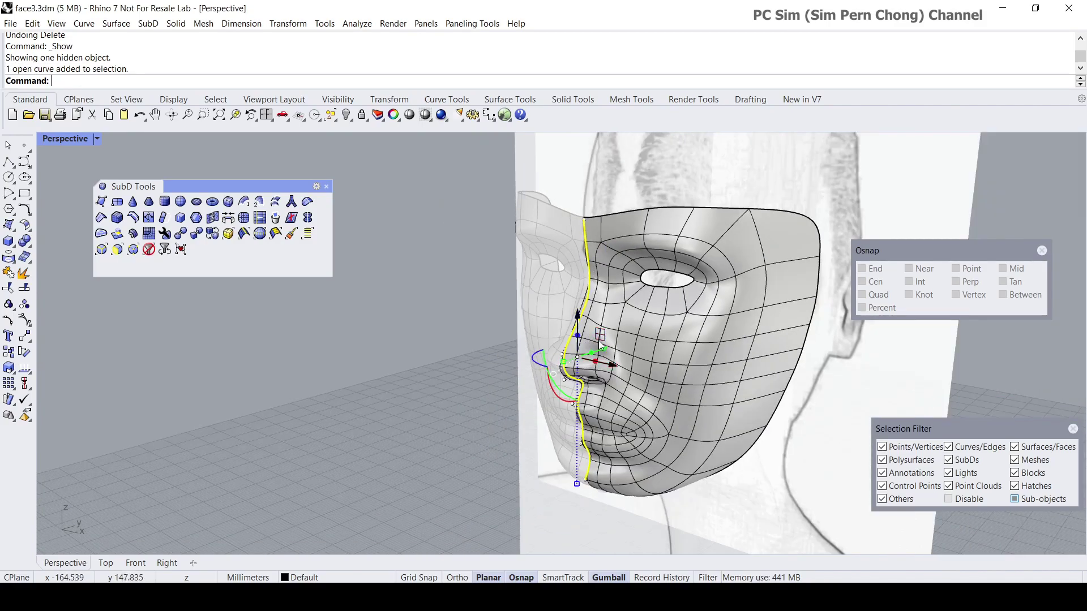
right_click_drag(657, 364, 682, 355)
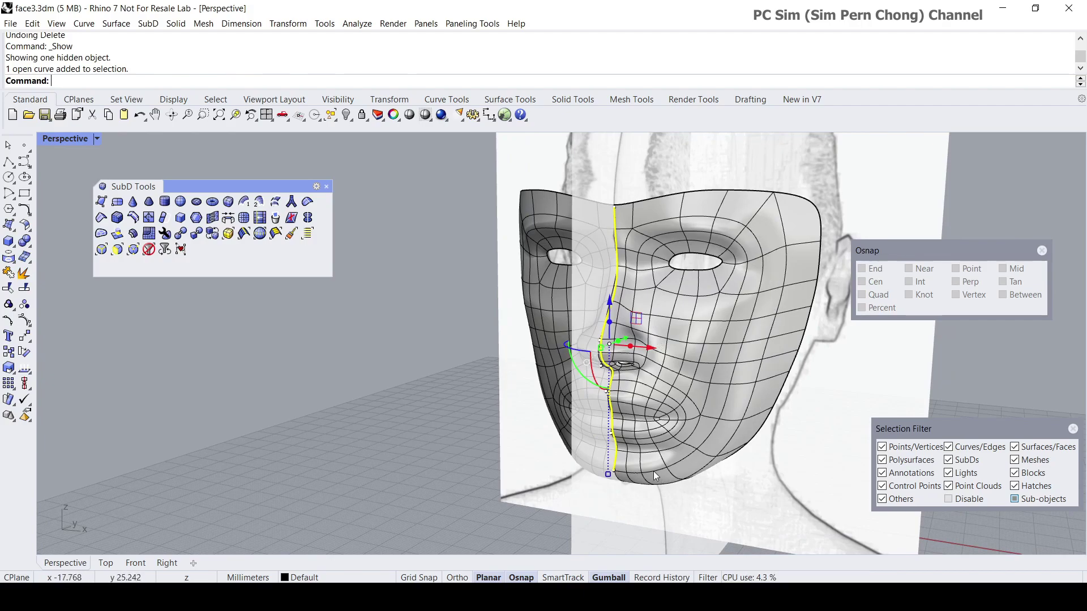
mouse_move(640, 217)
right_mouse_down()
mouse_move(688, 216)
mouse_move(646, 211)
right_mouse_up()
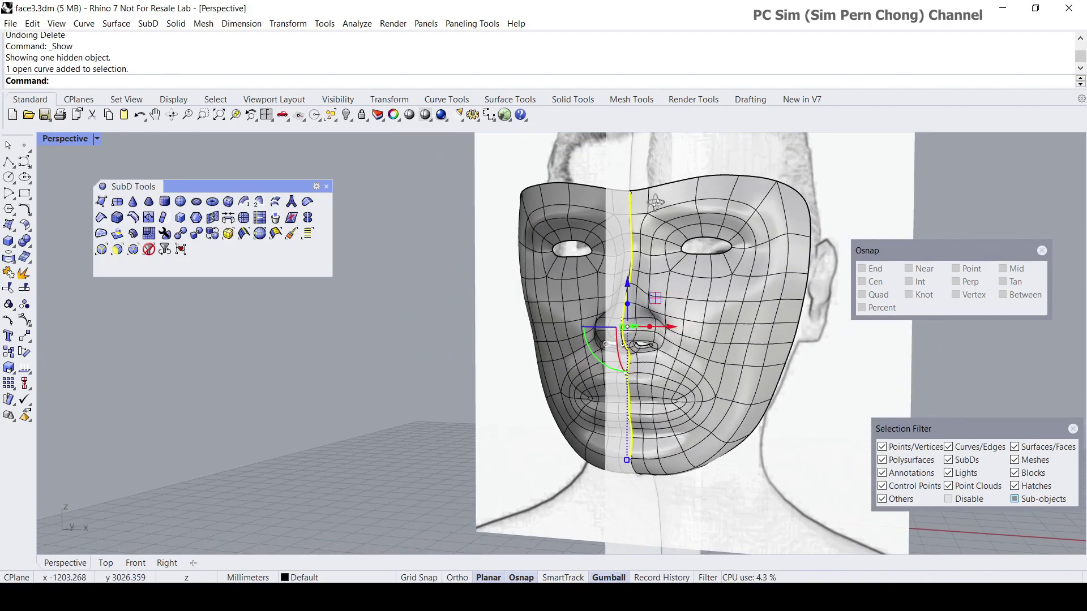
scroll(637, 207, "up", 4)
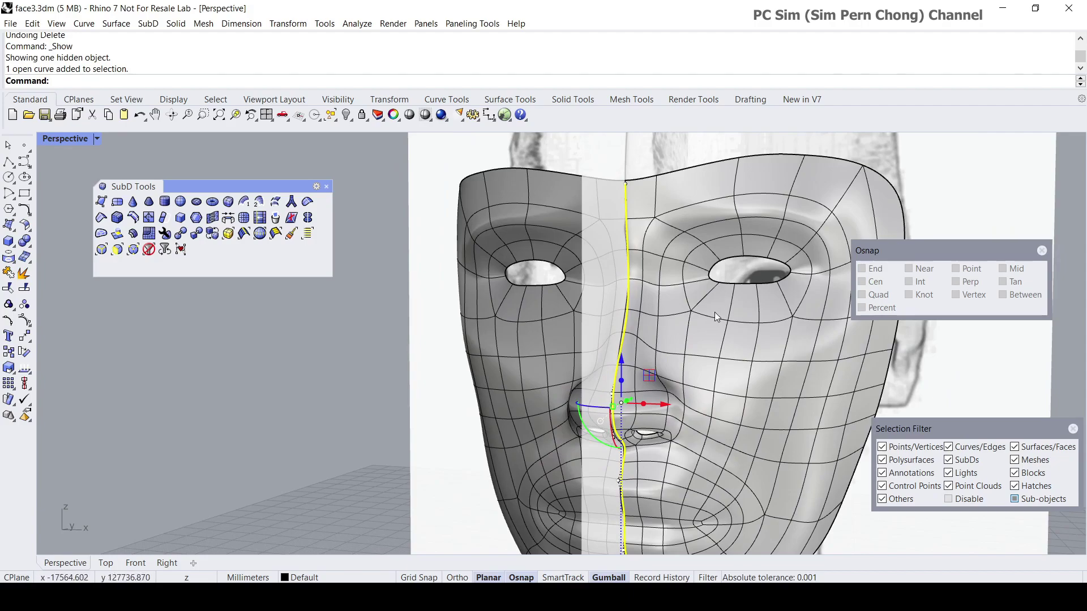
scroll(714, 311, "down", 1)
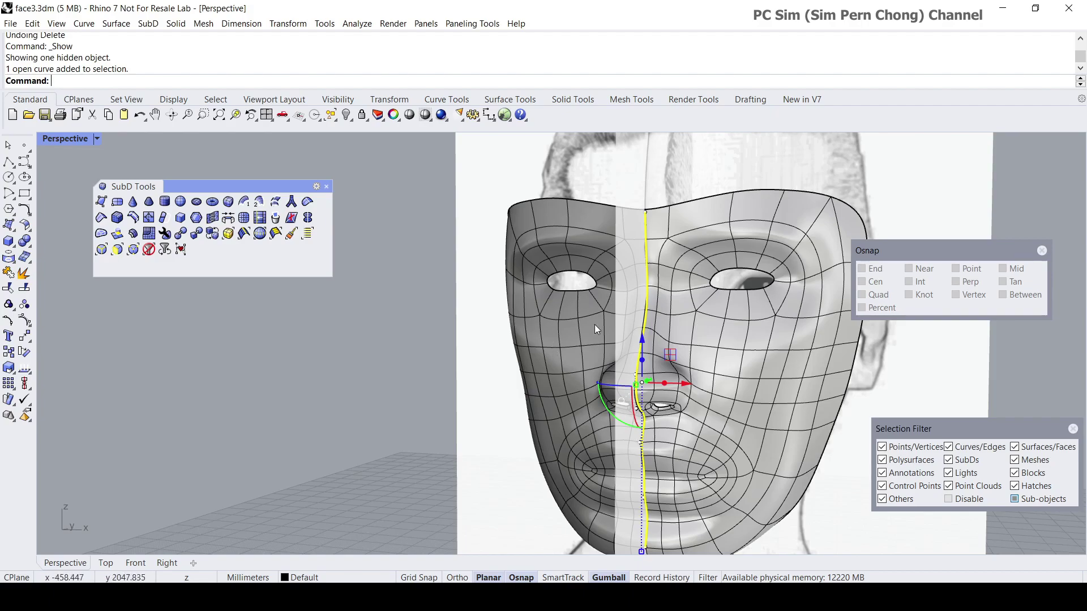
right_click_drag(580, 370, 611, 368)
right_click_drag(698, 435, 648, 412)
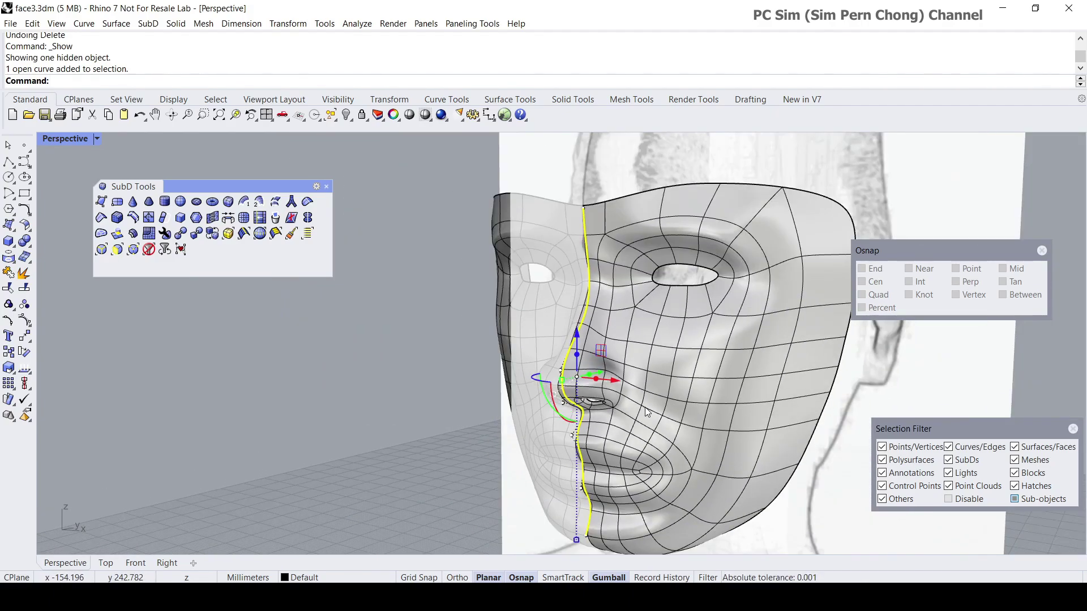
key("Escape")
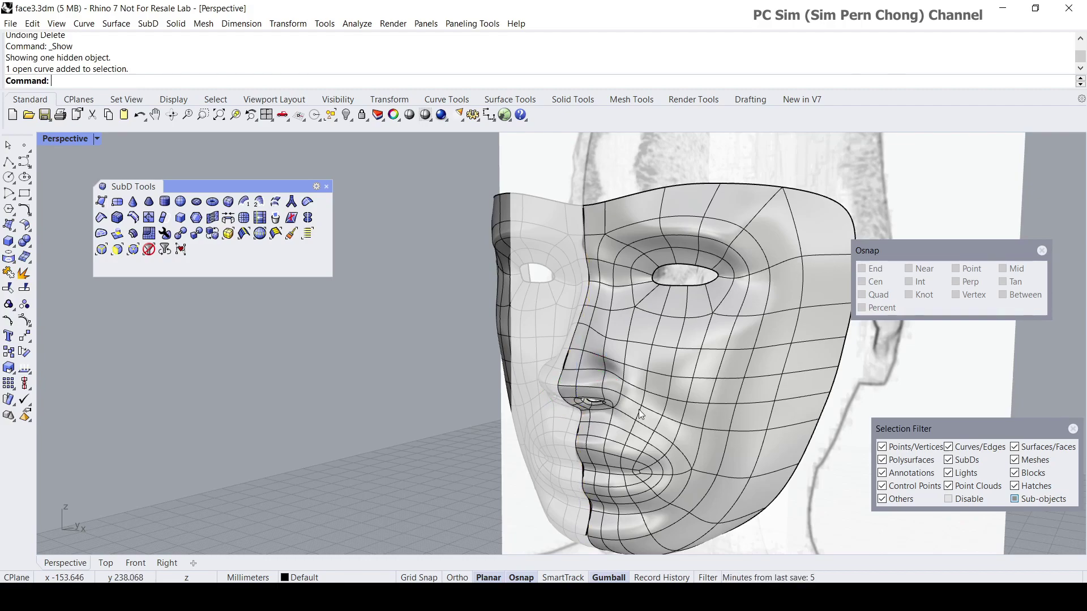
Examine the edge loops around the mouth and nostrils from the front and from a three-quarter angle.
scroll(646, 411, "up", 4)
right_click_drag(552, 387, 582, 385)
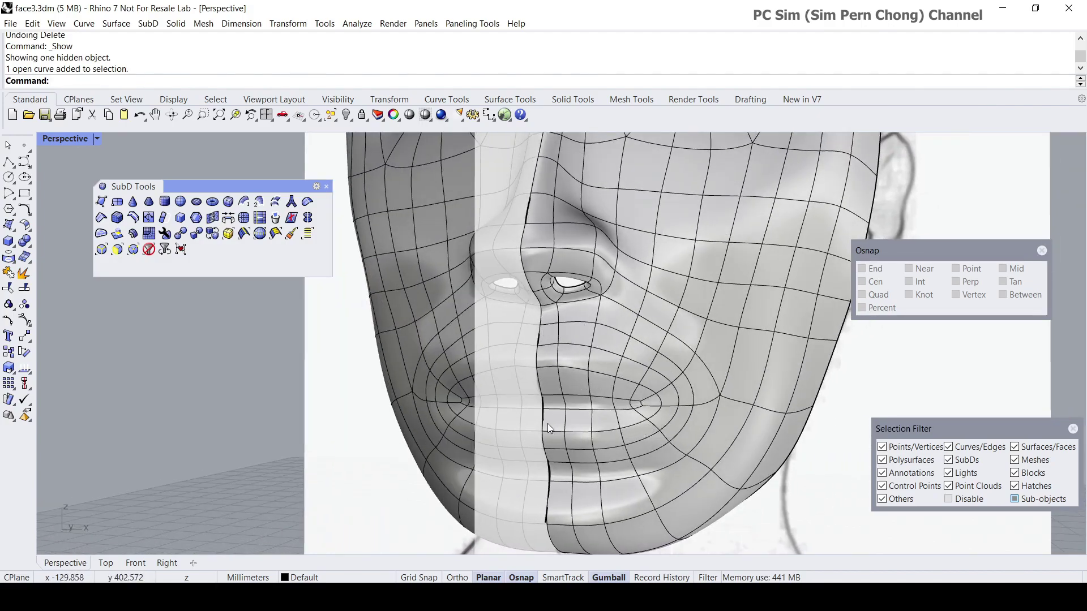
right_click_drag(548, 424, 497, 337)
scroll(529, 381, "up", 4)
scroll(528, 381, "down", 6)
scroll(548, 354, "up", 6)
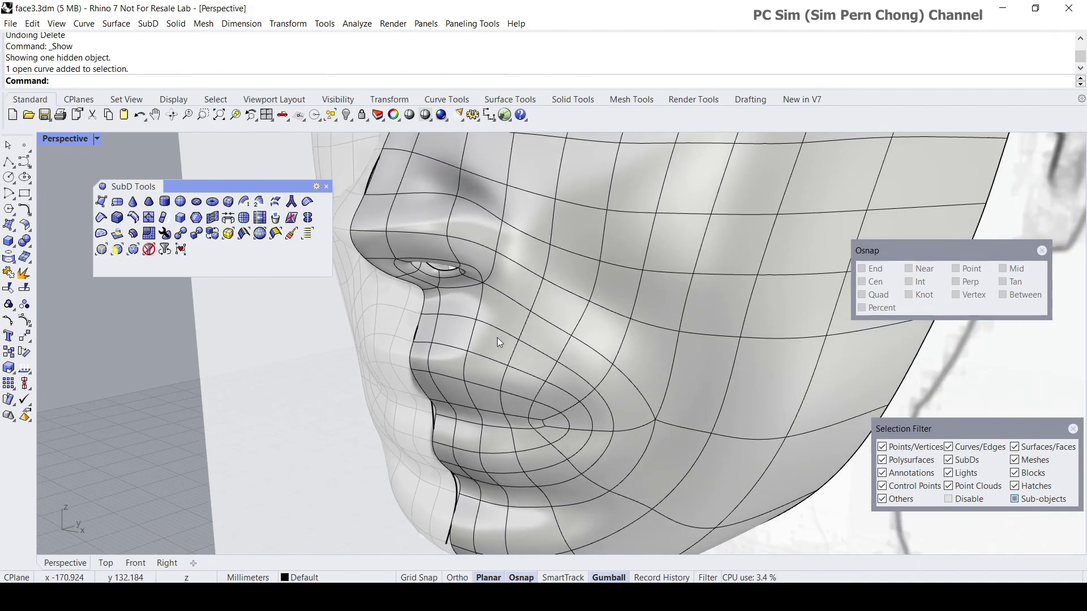
scroll(597, 394, "down", 5)
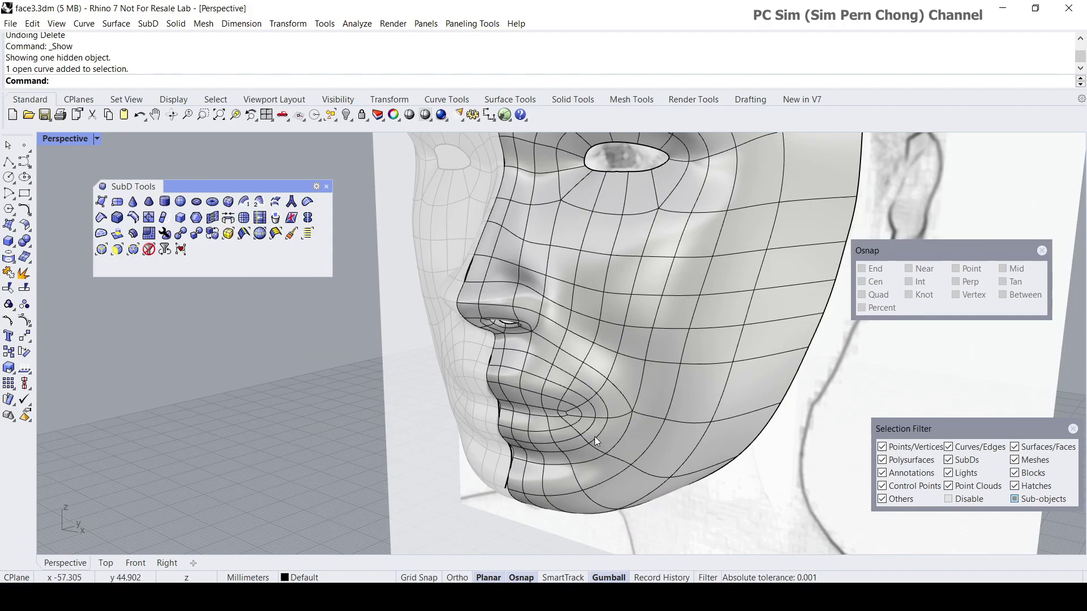
Examine the edge loops radiating around the eye opening, both up close and within the surrounding face.
right_click_drag(594, 437, 569, 423)
scroll(566, 388, "up", 5)
scroll(566, 414, "up", 4)
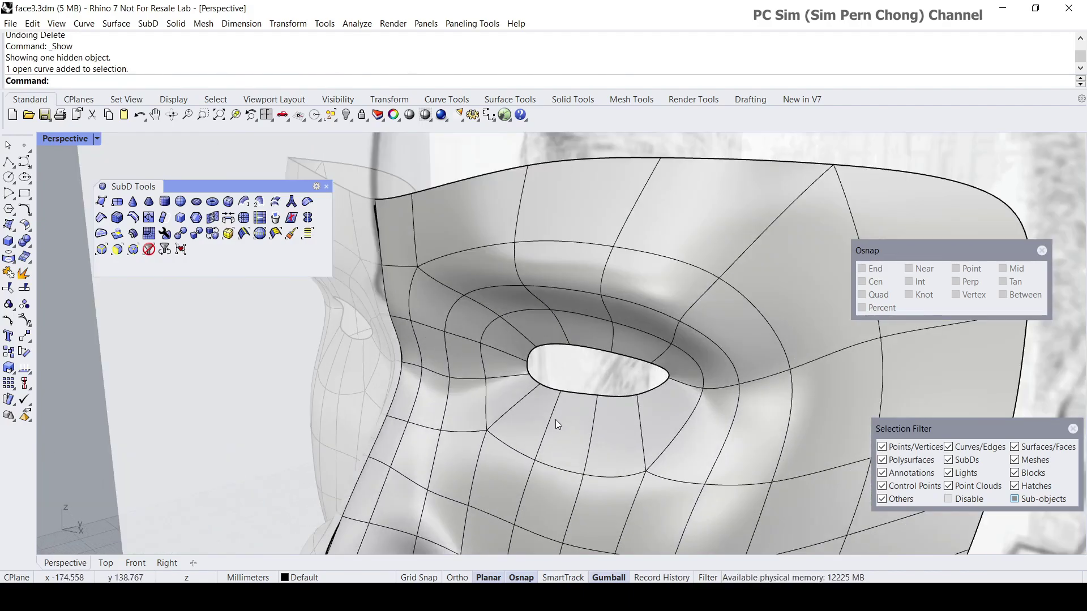
scroll(556, 420, "up", 2)
scroll(552, 422, "down", 2)
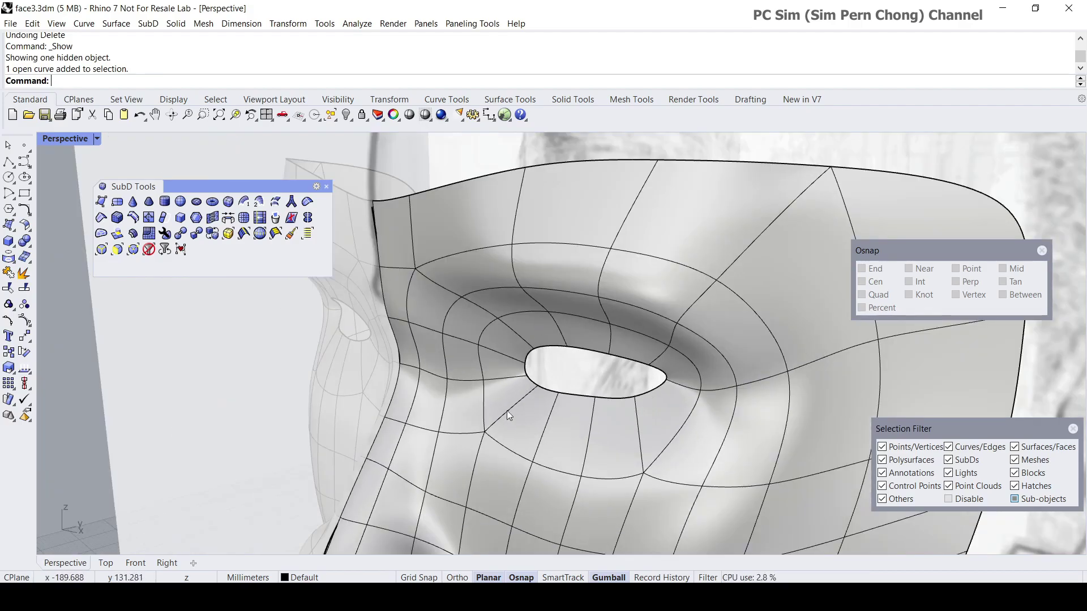
scroll(514, 341, "down", 3)
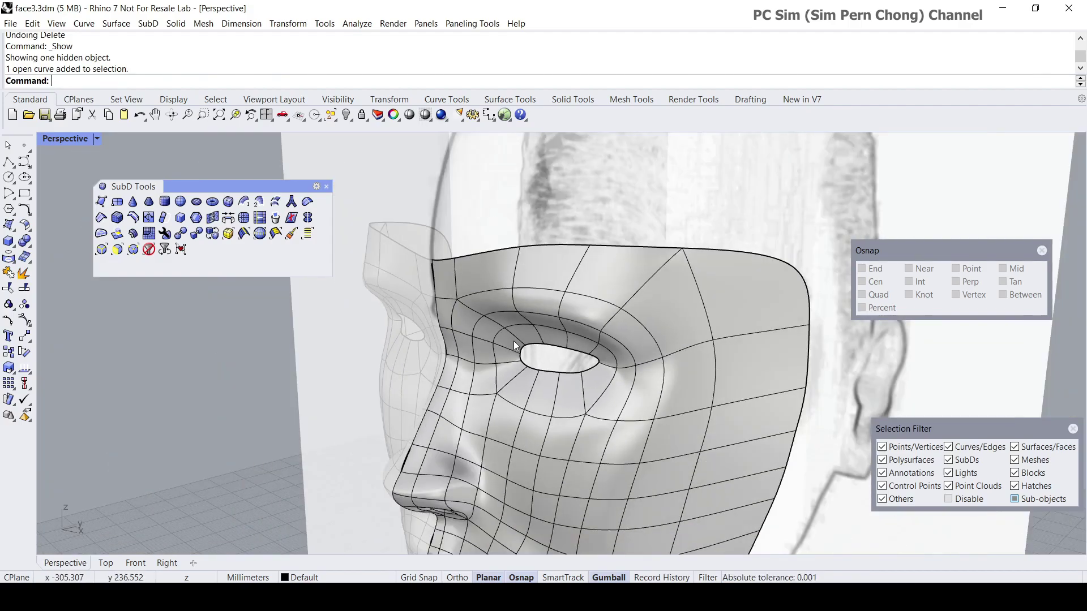
scroll(593, 414, "up", 3)
scroll(543, 375, "up", 5)
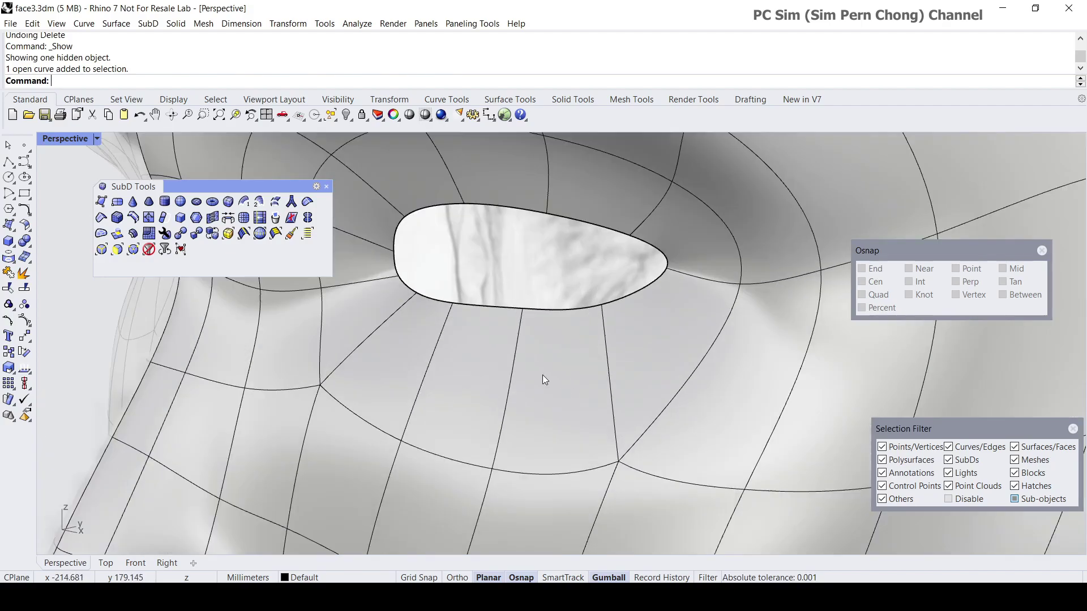
scroll(542, 375, "down", 5)
mouse_move(539, 375)
right_mouse_down()
mouse_move(542, 411)
mouse_move(559, 370)
mouse_move(538, 371)
right_mouse_up()
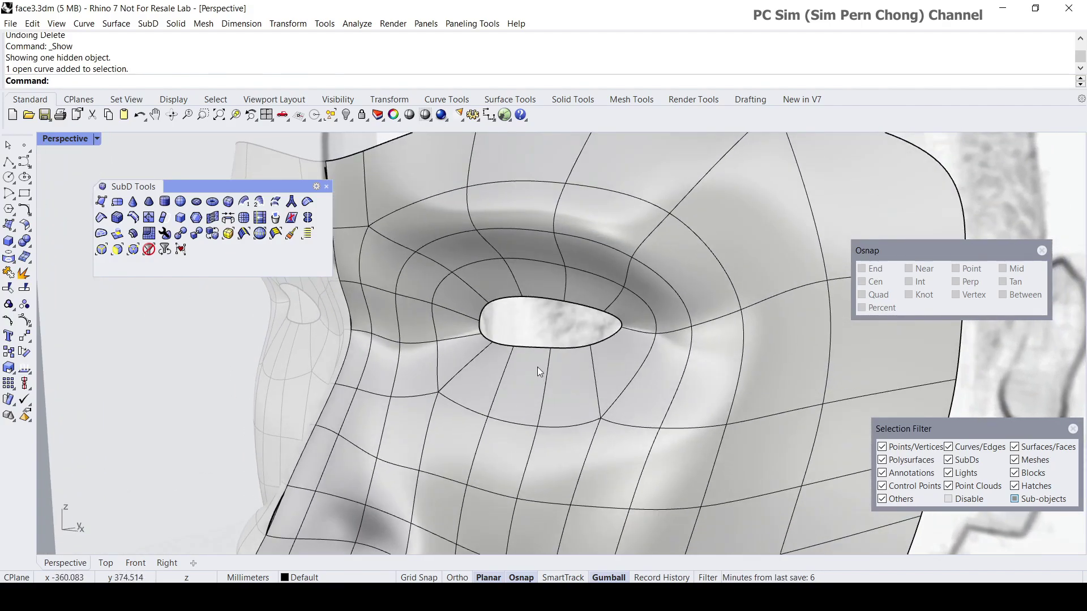
scroll(538, 365, "up", 2)
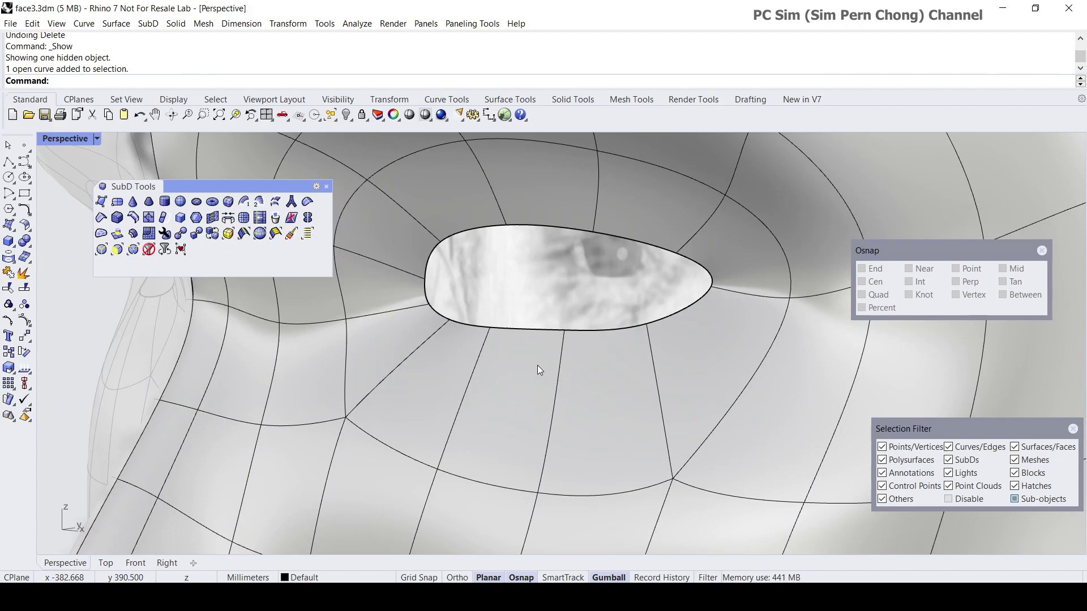
scroll(538, 366, "down", 3)
scroll(538, 365, "up", 2)
right_click_drag(537, 365, 559, 385, "shift")
scroll(559, 385, "down", 2)
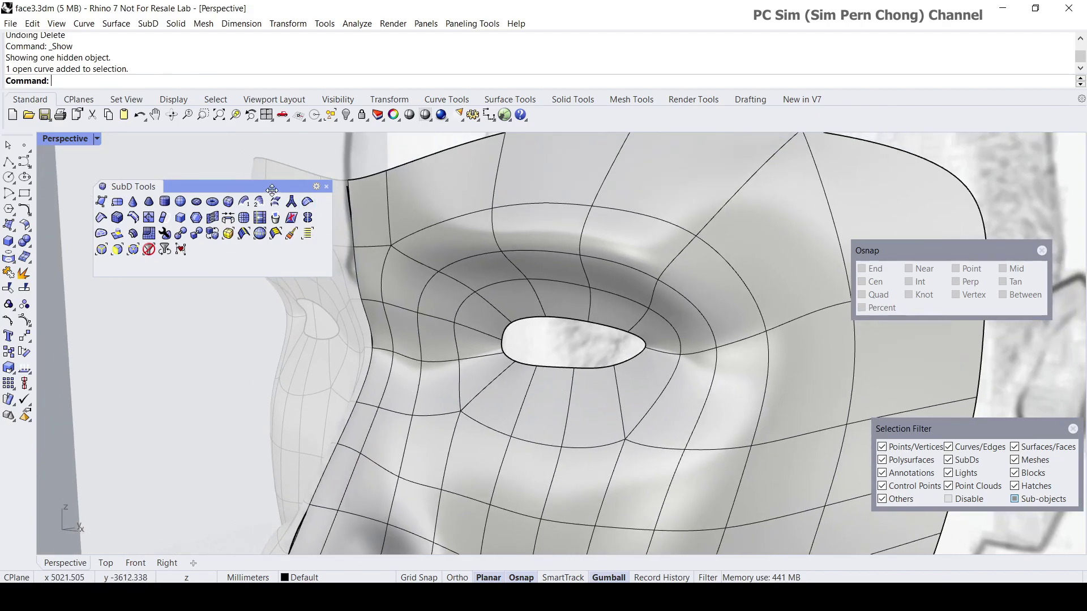
Move the floating SubD Tools toolbar away from the face and examine the eye opening from a more frontal angle.
left_click_drag(270, 187, 244, 206)
scroll(487, 361, "down", 2)
right_click_drag(554, 379, 534, 486, "shift")
scroll(532, 296, "up", 5)
scroll(559, 307, "down", 5)
scroll(449, 390, "up", 3)
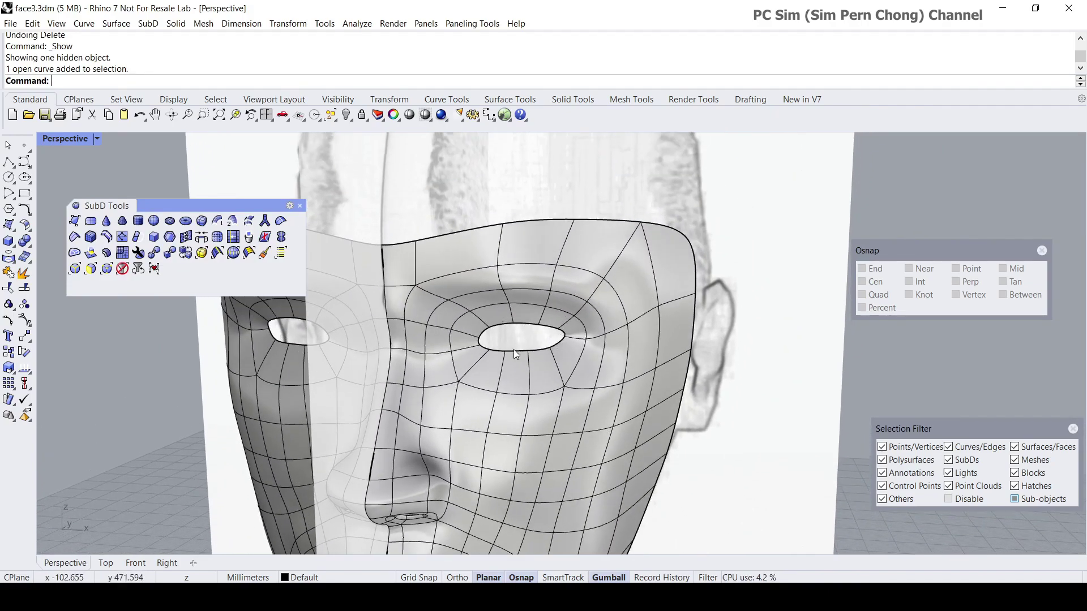
scroll(481, 352, "up", 3)
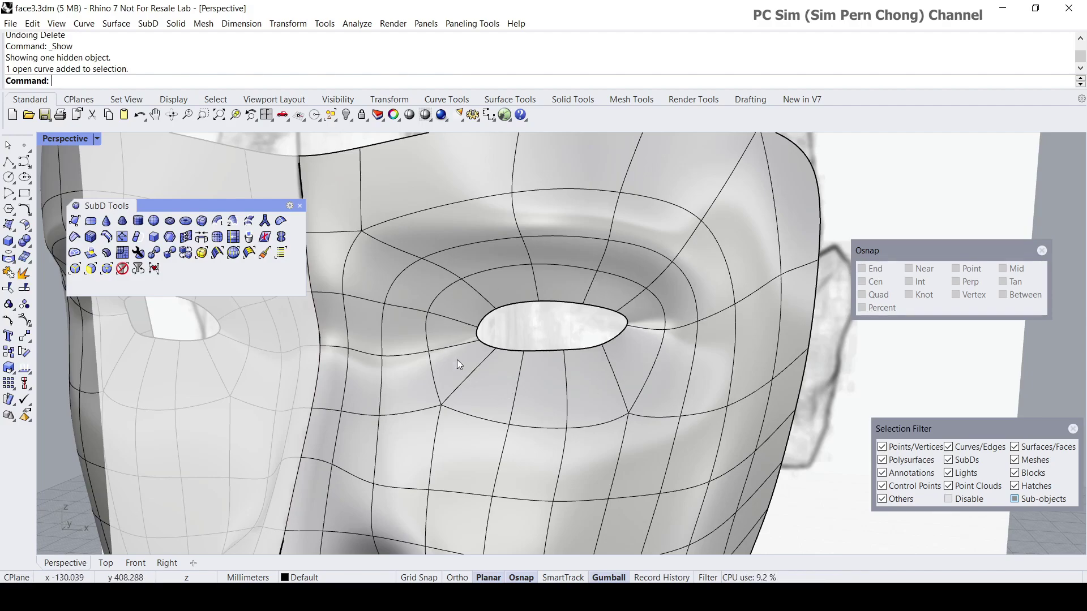
Examine the concentric edge loops around the lips and how they flow into the cheek and chin.
scroll(632, 344, "down", 5)
right_click_drag(589, 510, 634, 227, "shift")
scroll(565, 293, "up", 6)
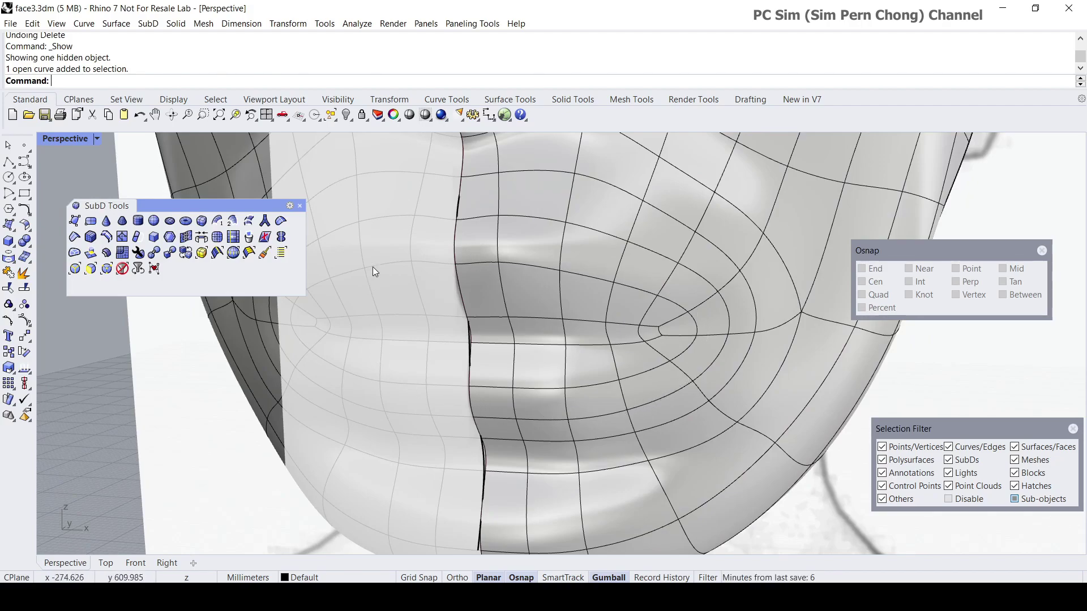
scroll(706, 325, "down", 6)
scroll(591, 422, "up", 2)
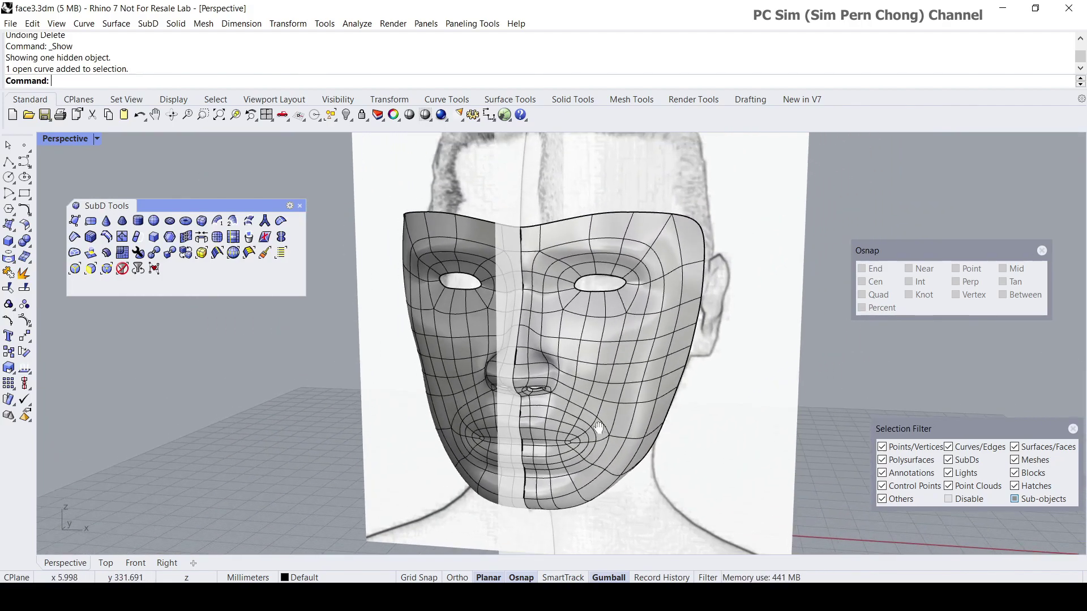
scroll(591, 423, "up", 3)
scroll(597, 307, "down", 1)
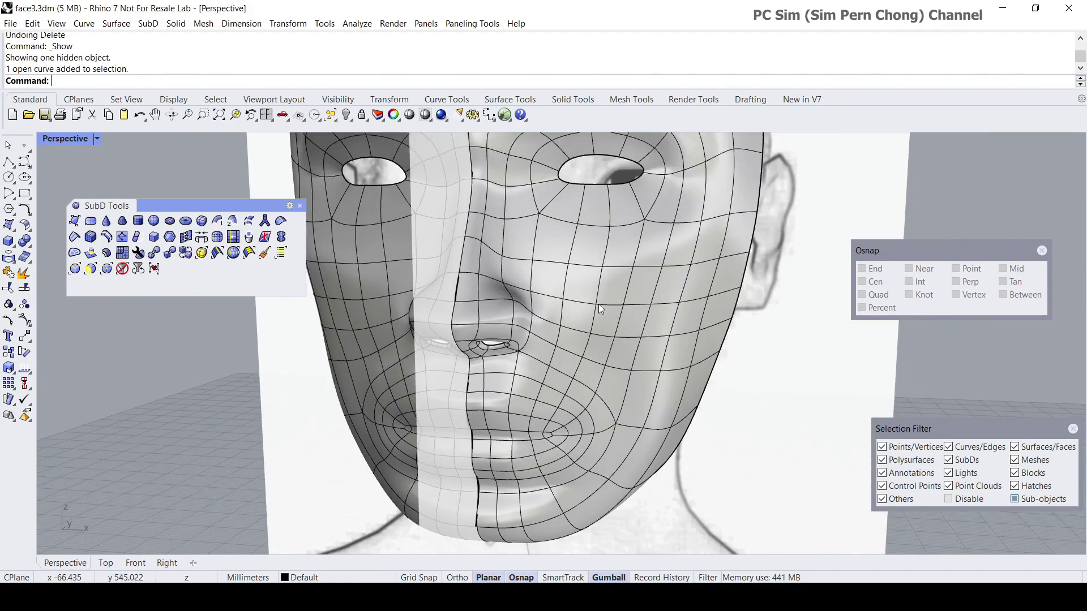
Inspect the edge flow between the eye, nose and cheek, and shift the floating SubD Tools toolbar slightly lower.
right_click_drag(603, 293, 569, 307)
scroll(552, 230, "up", 5)
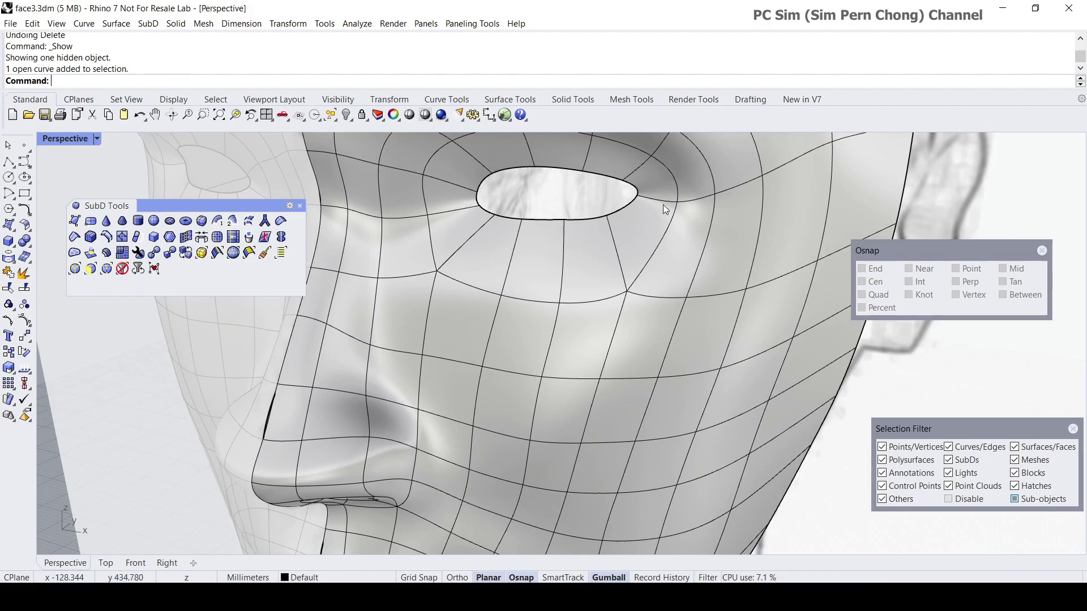
scroll(557, 258, "down", 5)
right_click_drag(559, 257, 477, 334)
scroll(487, 254, "up", 5)
scroll(477, 334, "up", 3)
scroll(454, 282, "down", 4)
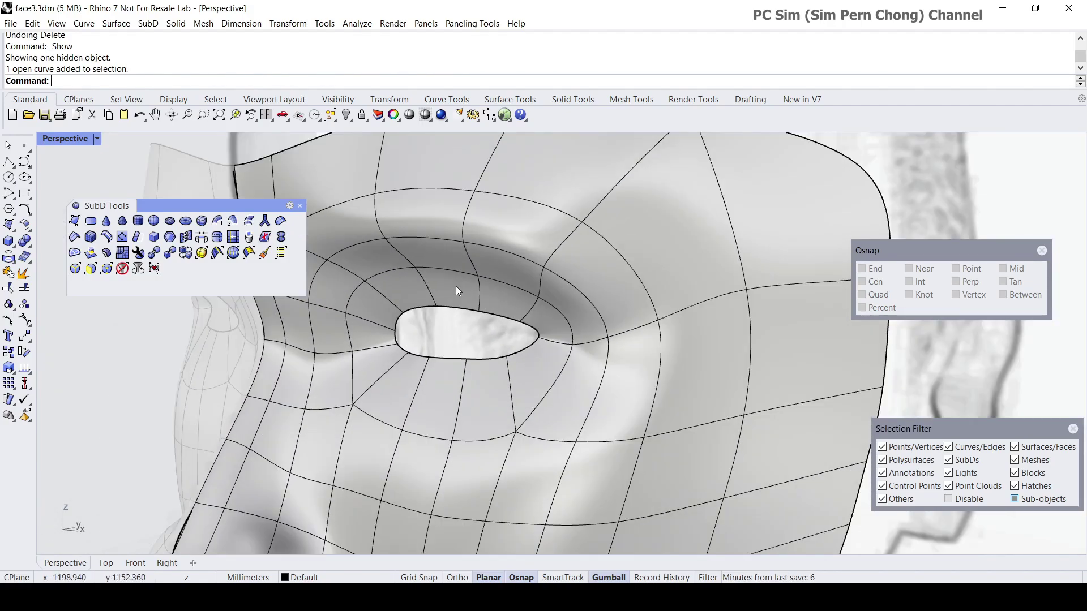
right_click_drag(456, 286, 515, 273)
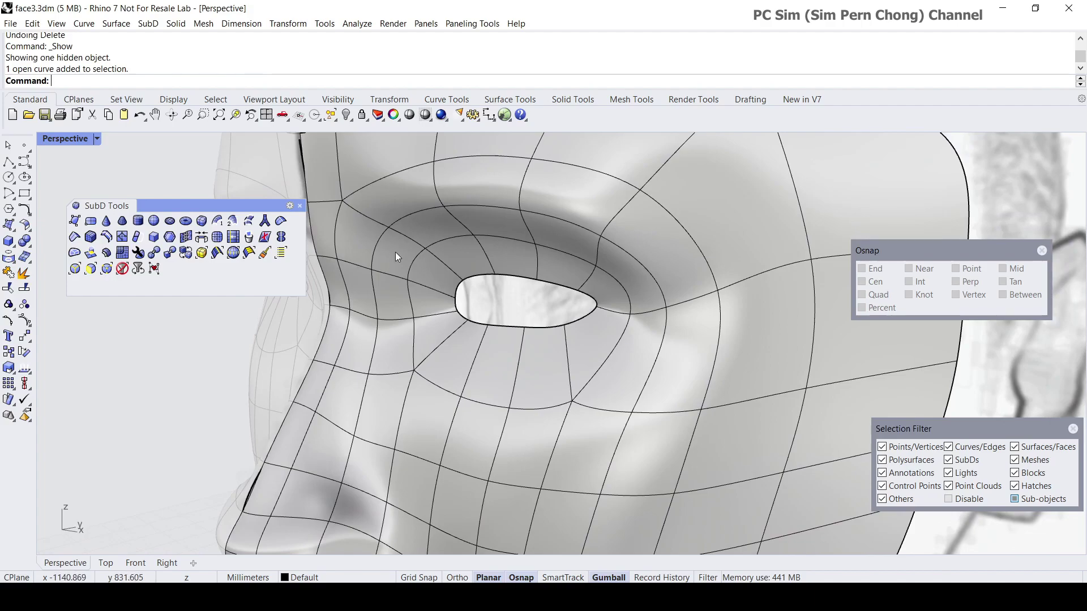
left_click_drag(258, 205, 257, 218)
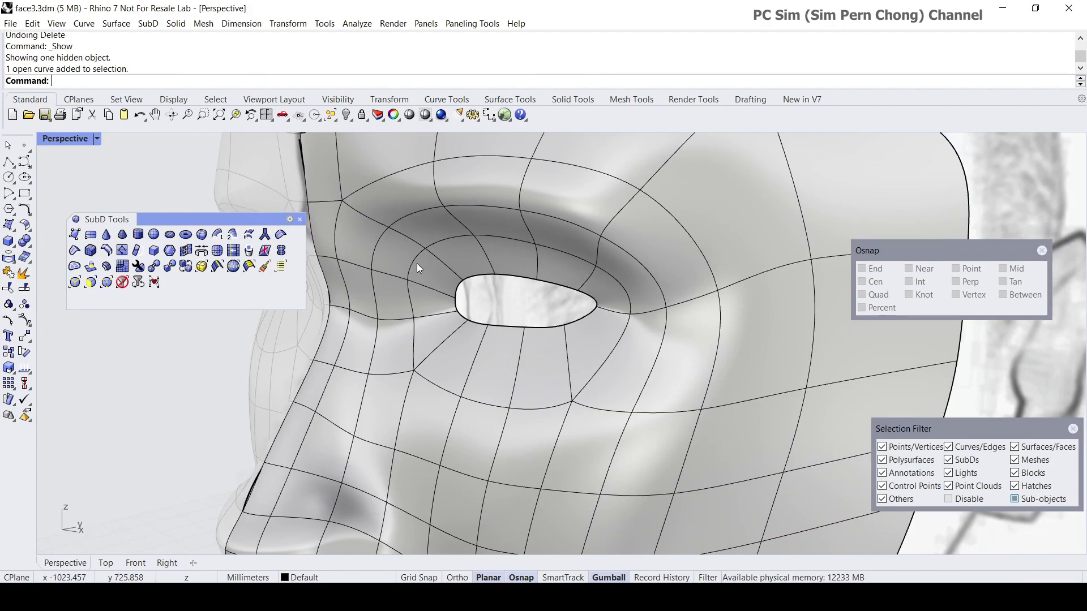
Insert a full edge loop between the eye opening and its first surrounding loop, using InsertEdge with Type=Ring and Mode=Full.
scroll(416, 263, "up", 2)
scroll(340, 254, "up", 2)
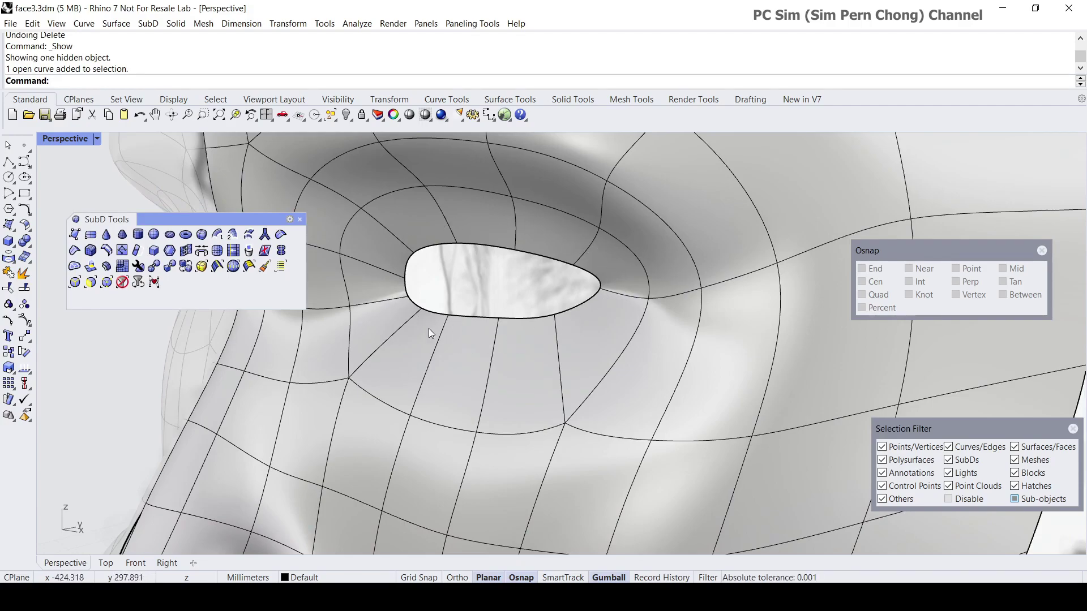
left_click(107, 253)
left_click(109, 83)
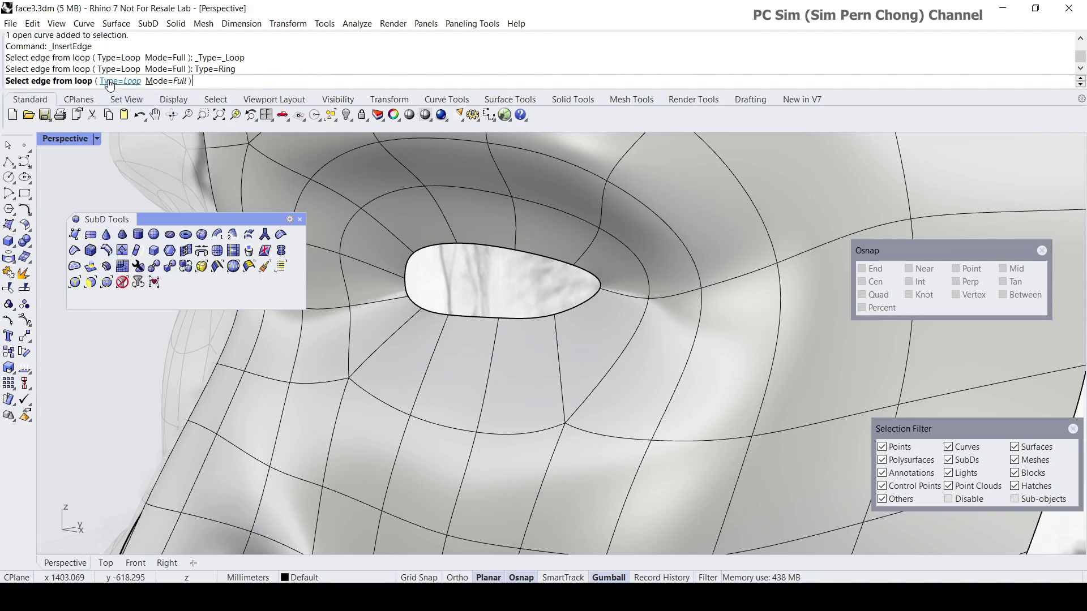
left_click(442, 216)
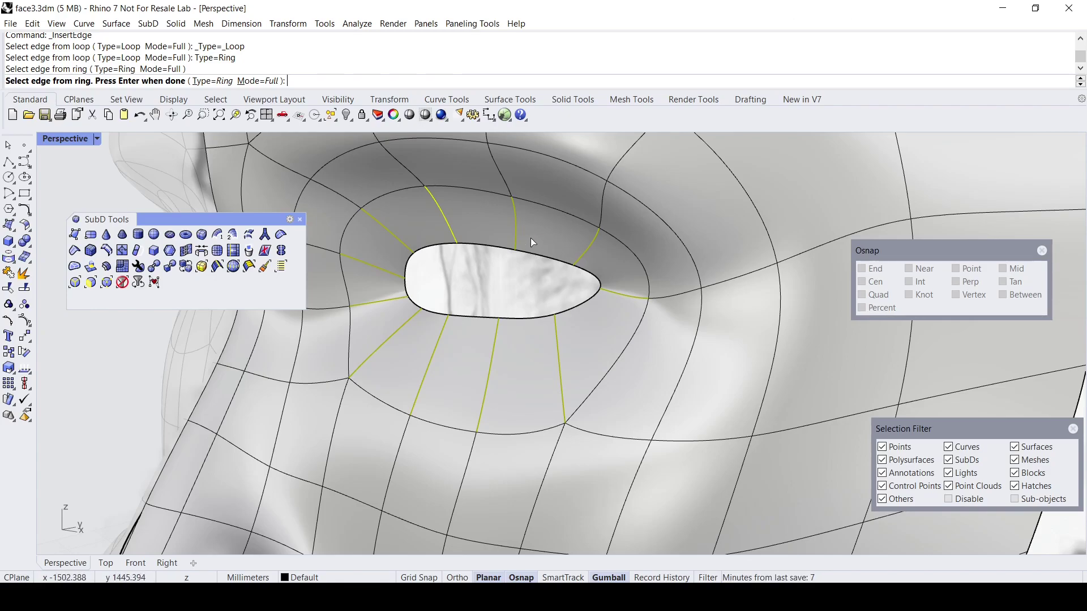
key("Return")
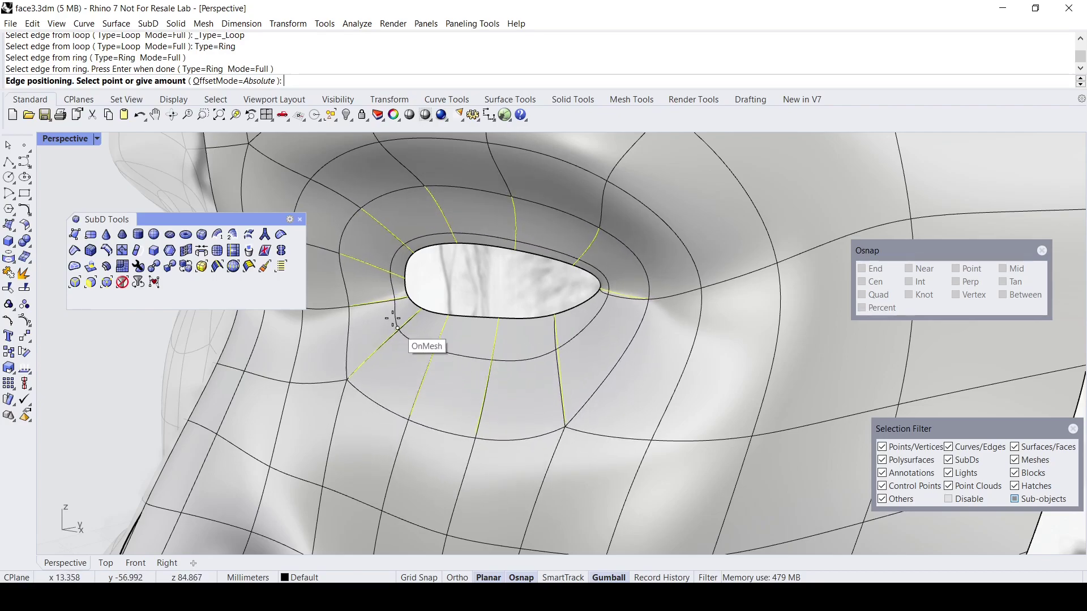
left_click(600, 268)
scroll(589, 269, "down", 3)
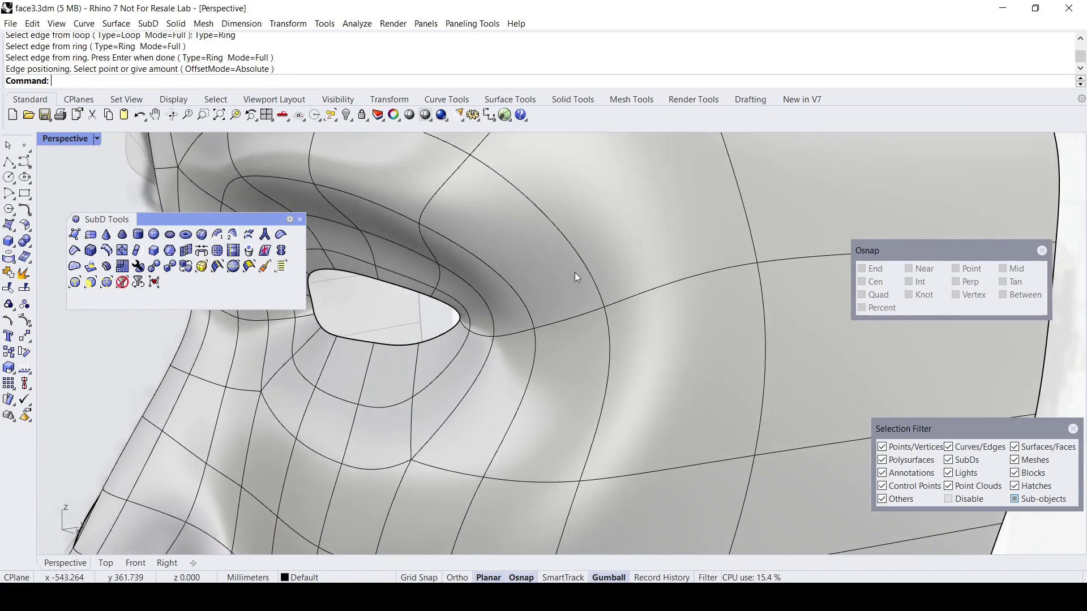
Select the entire inserted edge loop around the eye, move it slightly forward along the Y axis and deselect it.
mouse_move(575, 273)
right_mouse_down()
mouse_move(464, 305)
mouse_move(560, 303)
mouse_move(558, 274)
right_mouse_up()
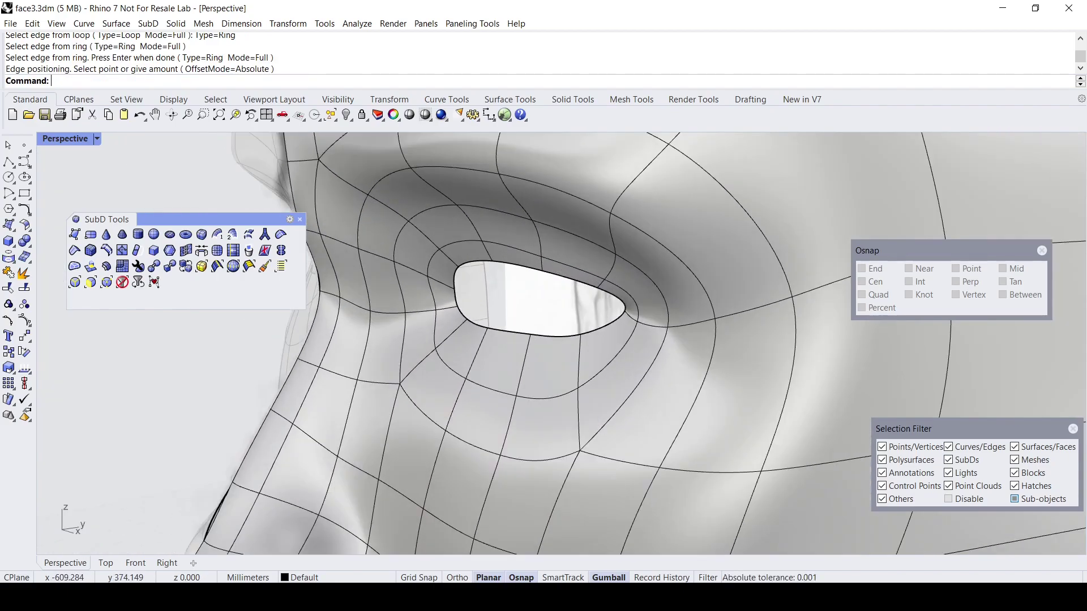
left_click(563, 273)
double_click(517, 255)
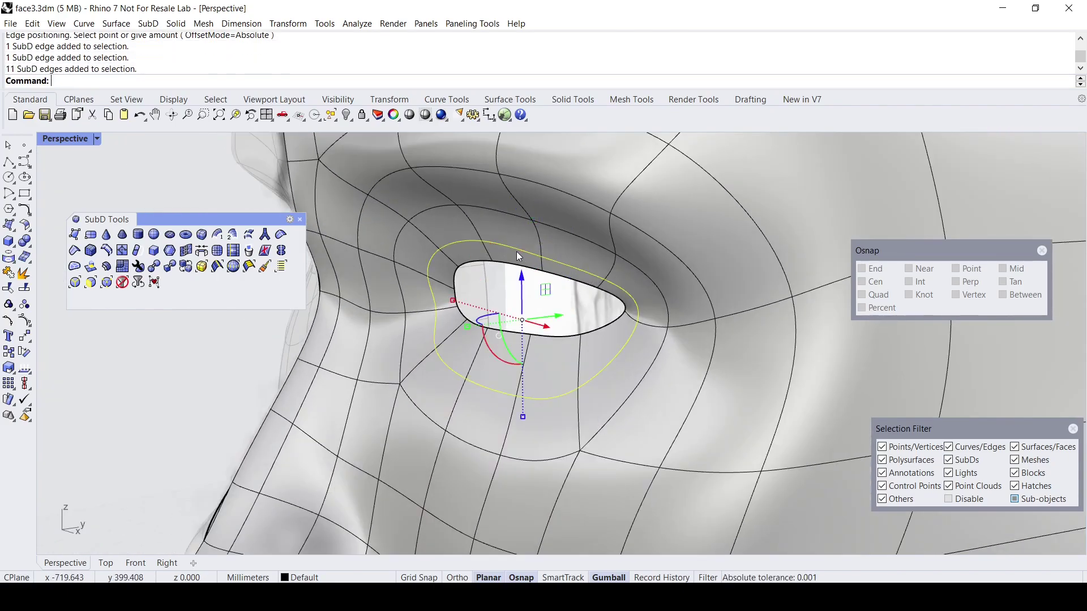
left_click_drag(563, 324, 556, 324)
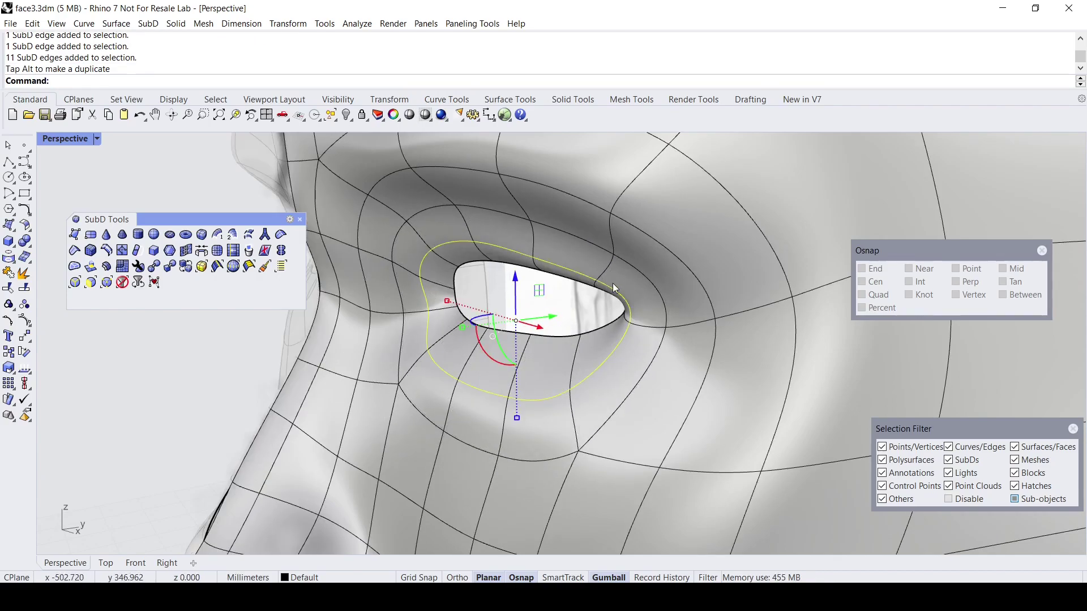
right_click_drag(616, 335, 494, 355)
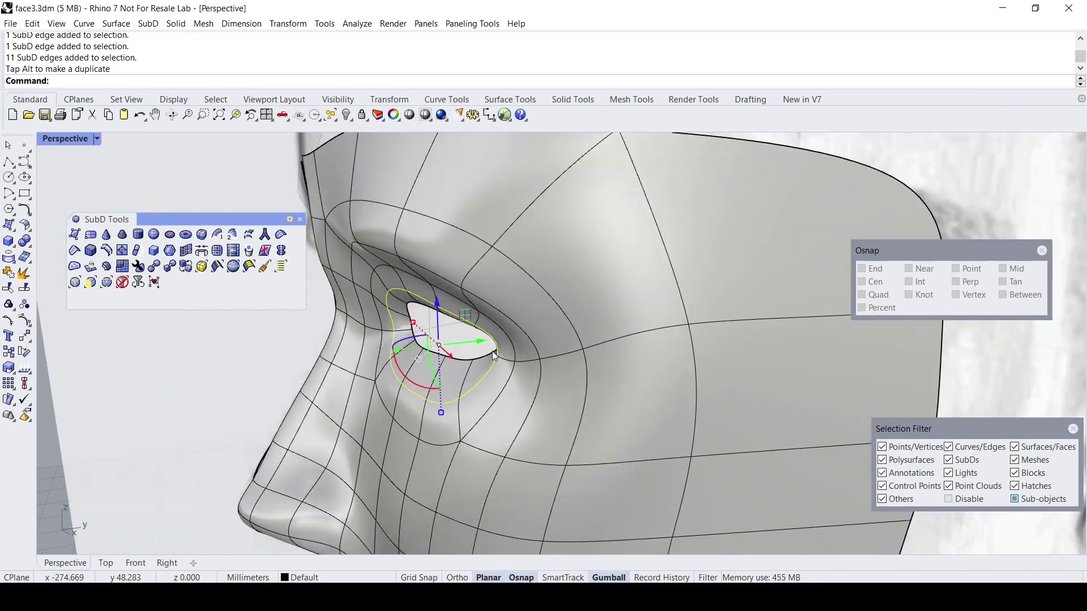
scroll(491, 357, "up", 2)
key("Escape")
scroll(486, 355, "down", 4)
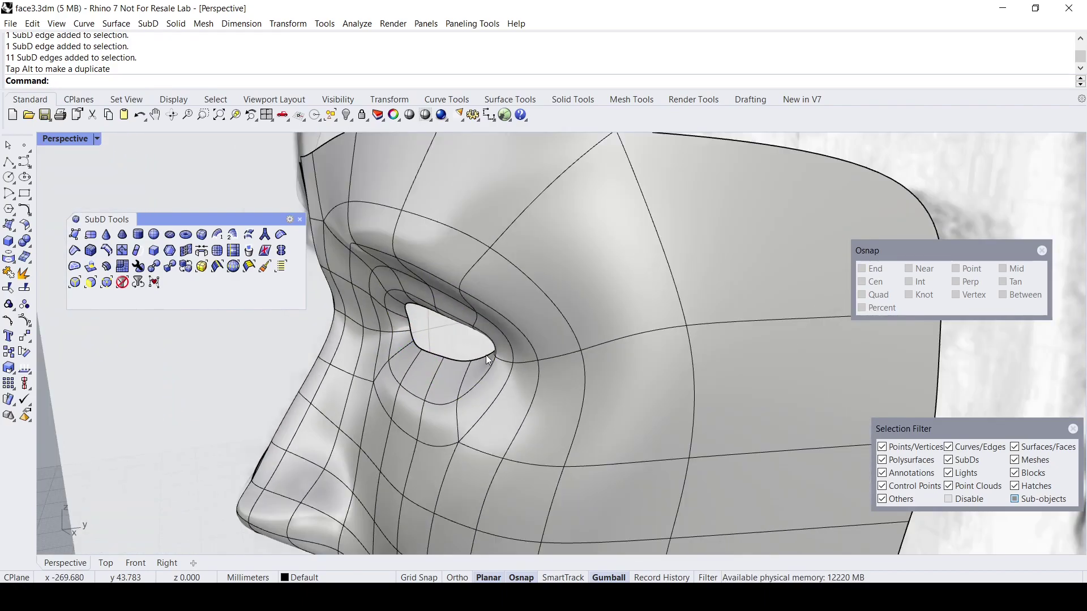
Examine the concentric edge loops around the eye, up close, from the front and within the whole mask.
mouse_move(482, 359)
right_mouse_down()
mouse_move(466, 368)
mouse_move(483, 359)
right_mouse_up()
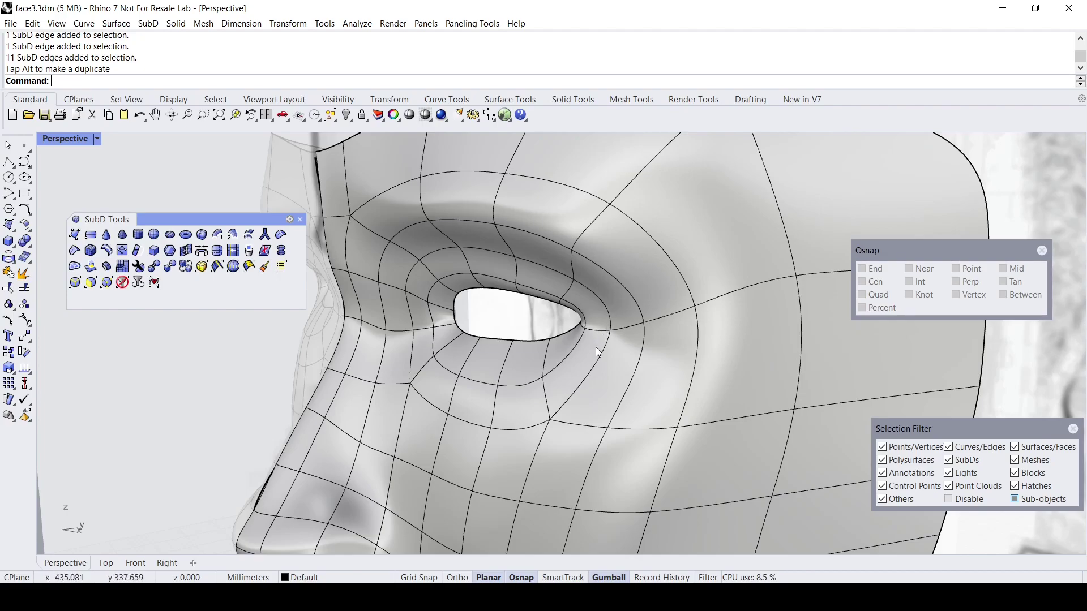
scroll(584, 369, "up", 3)
scroll(584, 370, "down", 3)
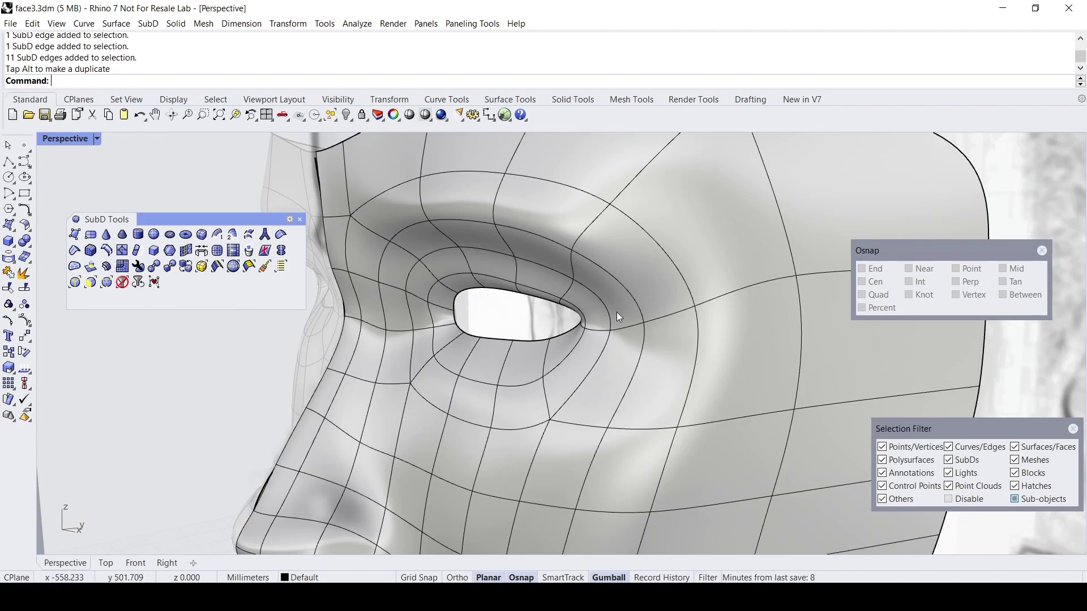
scroll(613, 346, "down", 10)
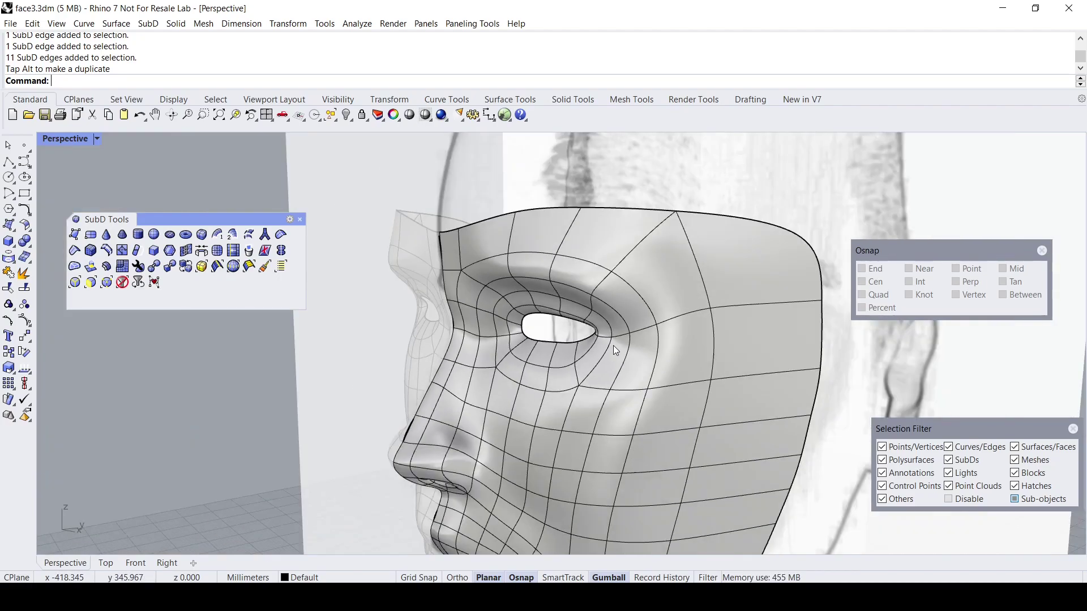
scroll(603, 375, "up", 5)
right_click_drag(589, 369, 630, 365)
scroll(607, 298, "up", 5)
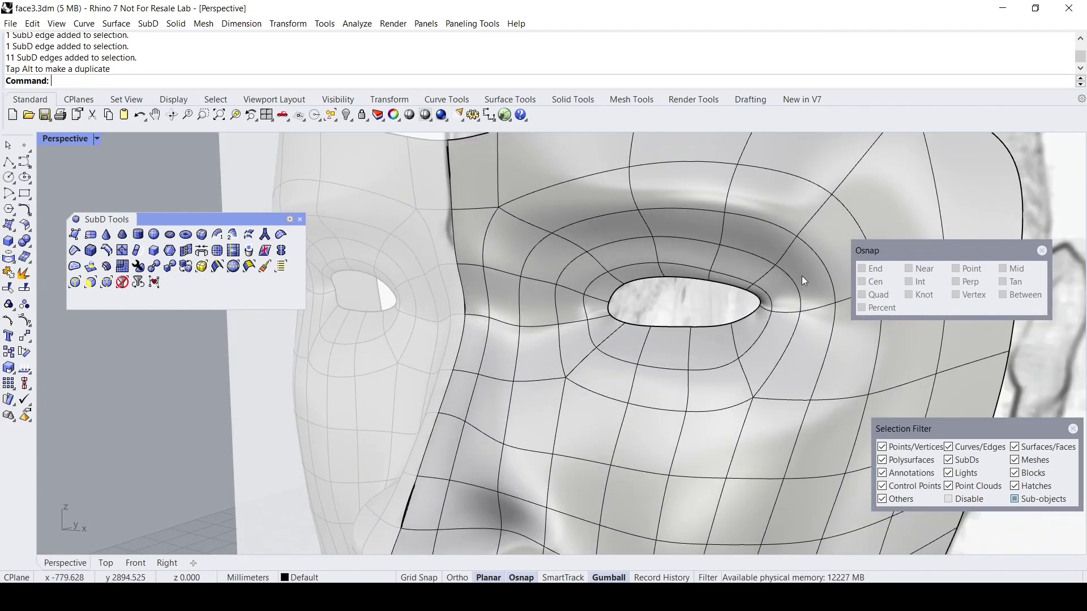
scroll(802, 277, "down", 8)
right_click_drag(795, 295, 514, 358)
scroll(546, 285, "down", 5)
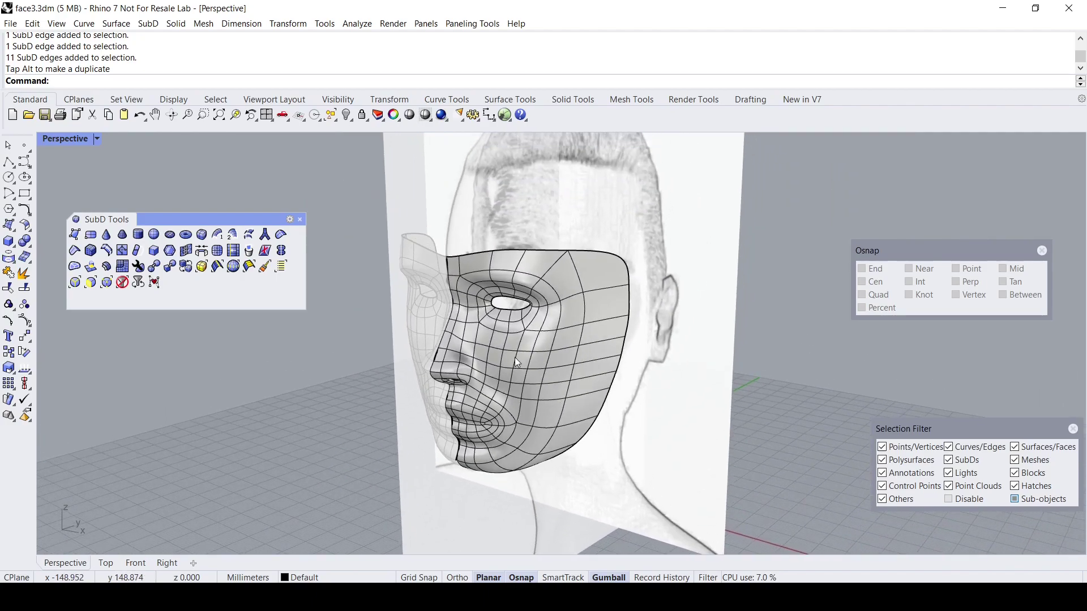
With sub-object selection turned off, move the whole SubD mask back away from the reference images and lock it.
left_click(515, 358, "ctrl+shift")
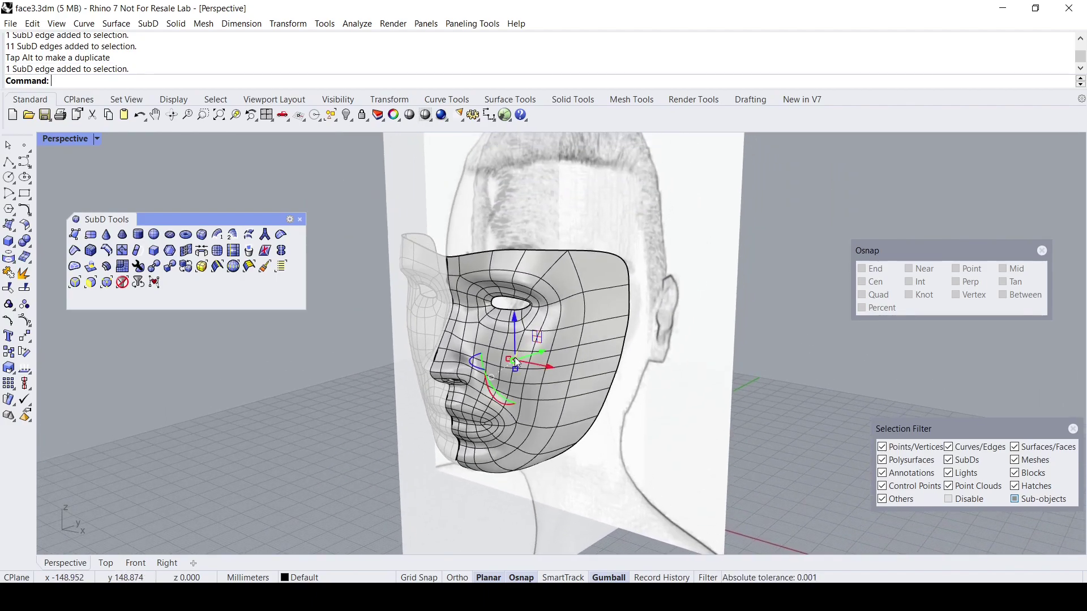
left_click(1014, 499)
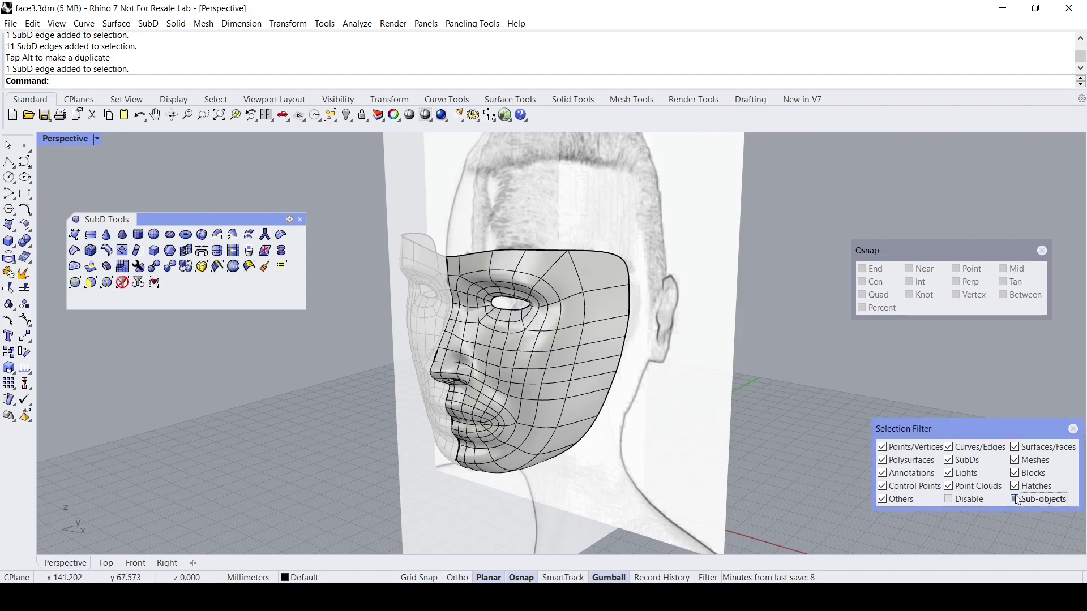
left_click(582, 382)
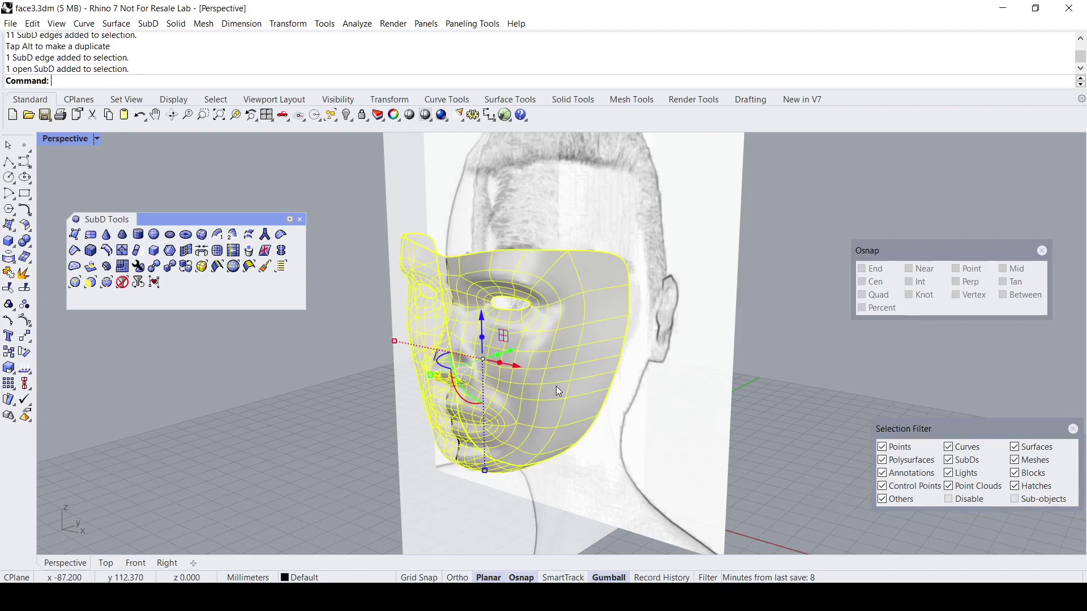
left_click_drag(513, 352, 437, 161)
left_click(363, 115)
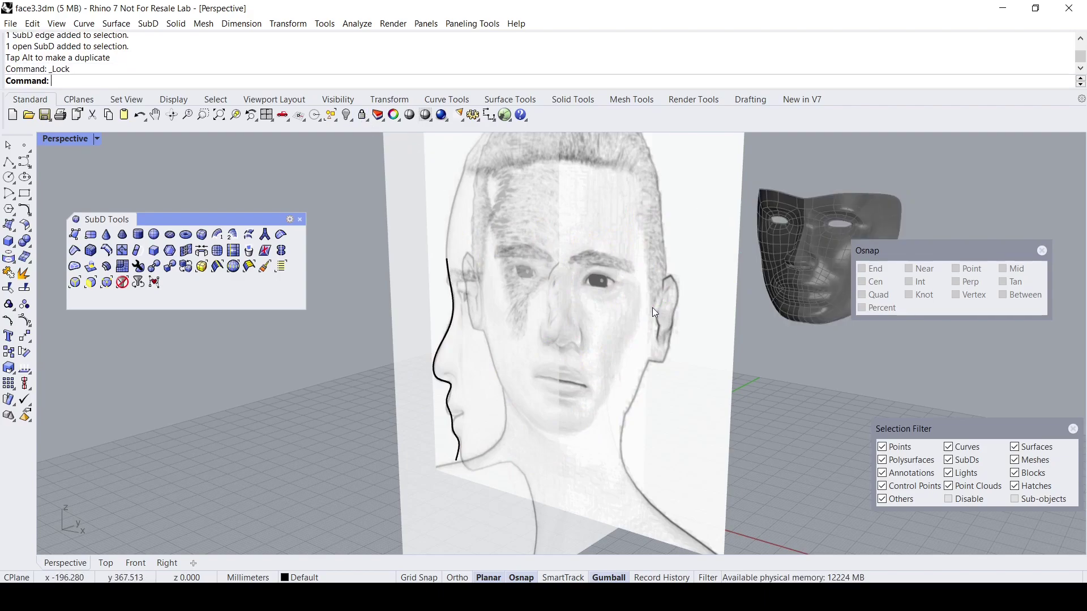
Rebuild the face's centre profile curve with a point count of 27, SubD friendly, deleting the input curve.
scroll(751, 412, "up", 5)
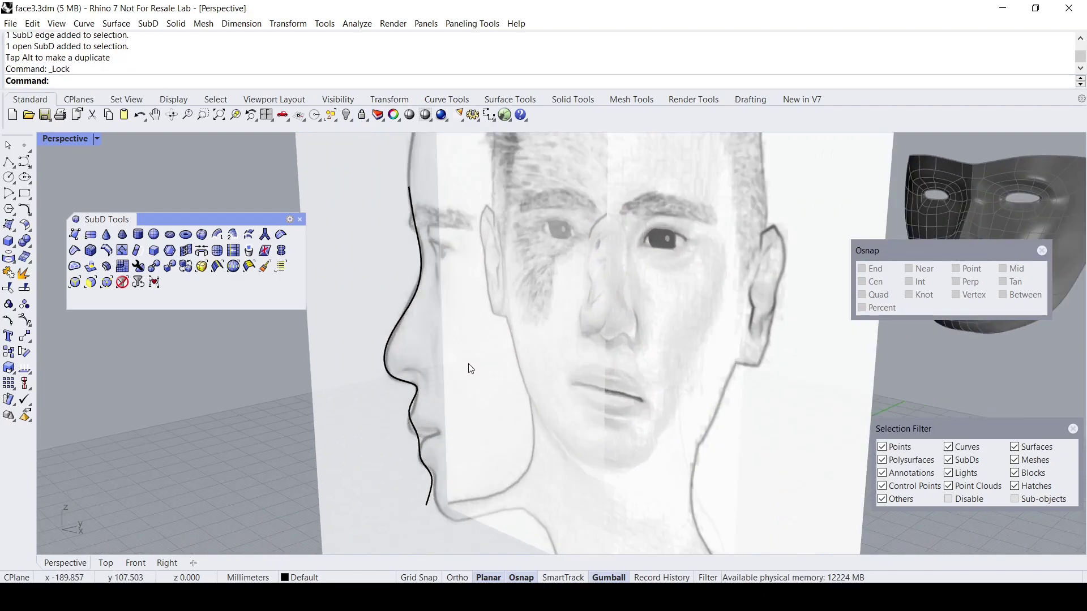
right_click_drag(420, 392, 482, 352, "shift")
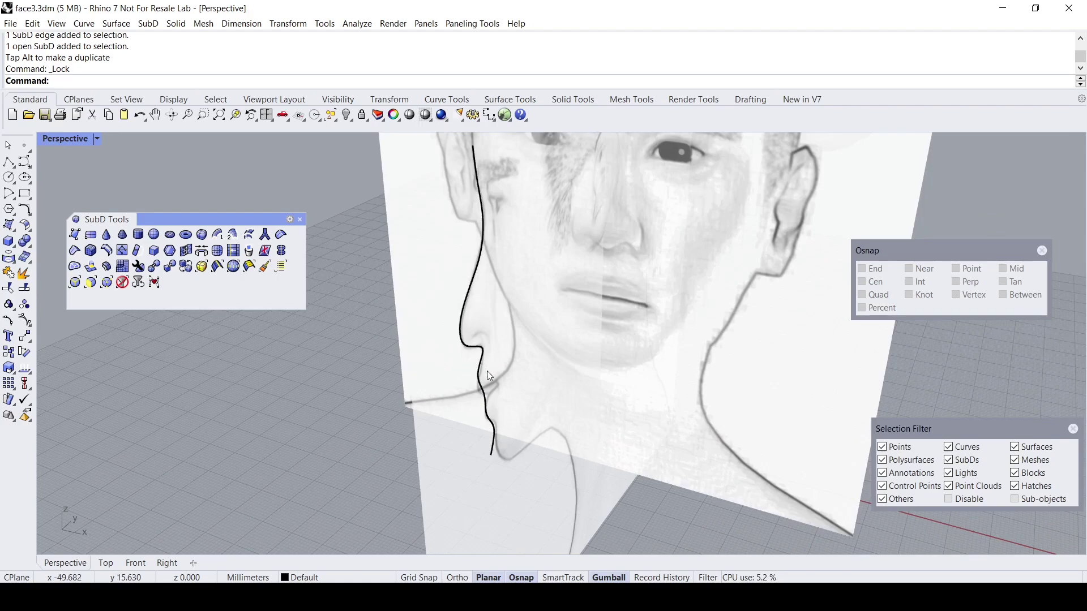
scroll(487, 371, "up", 2)
scroll(526, 425, "down", 1)
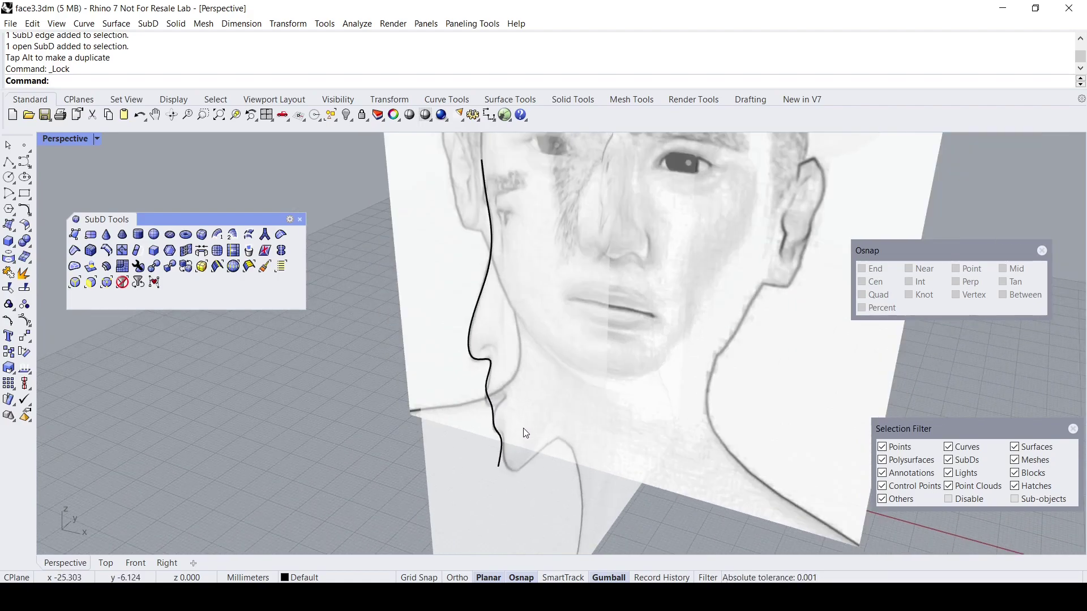
right_click_drag(536, 406, 449, 371)
left_click(424, 348)
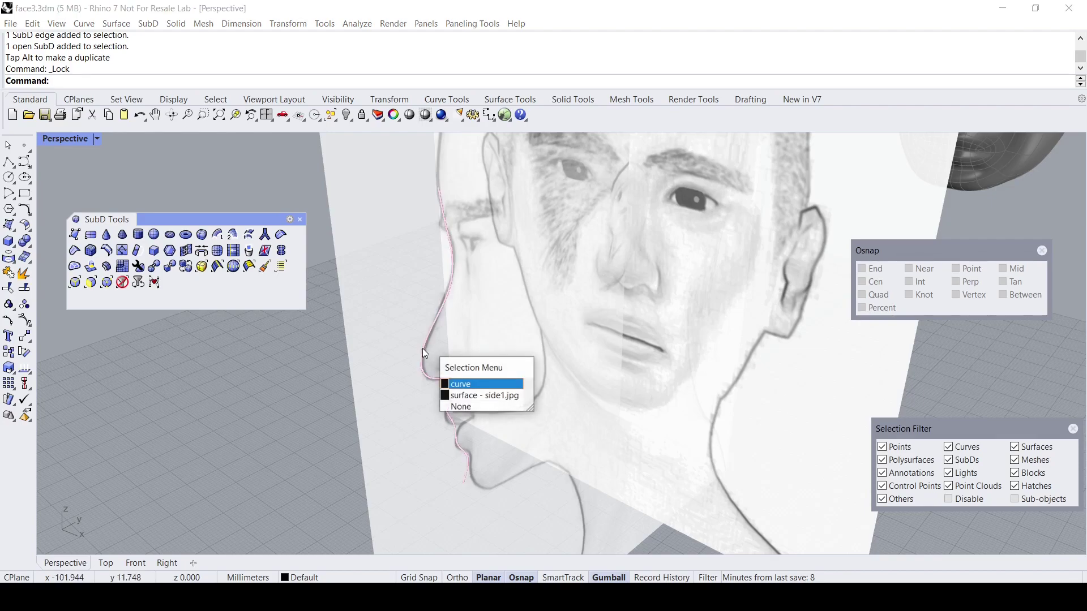
key("Return")
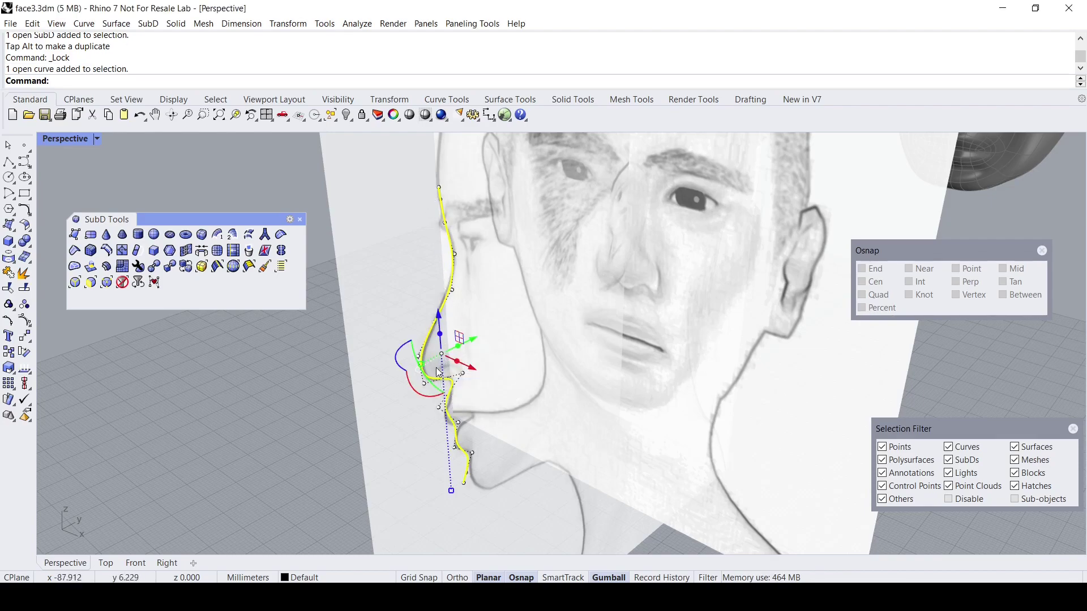
right_click_drag(471, 479, 407, 451)
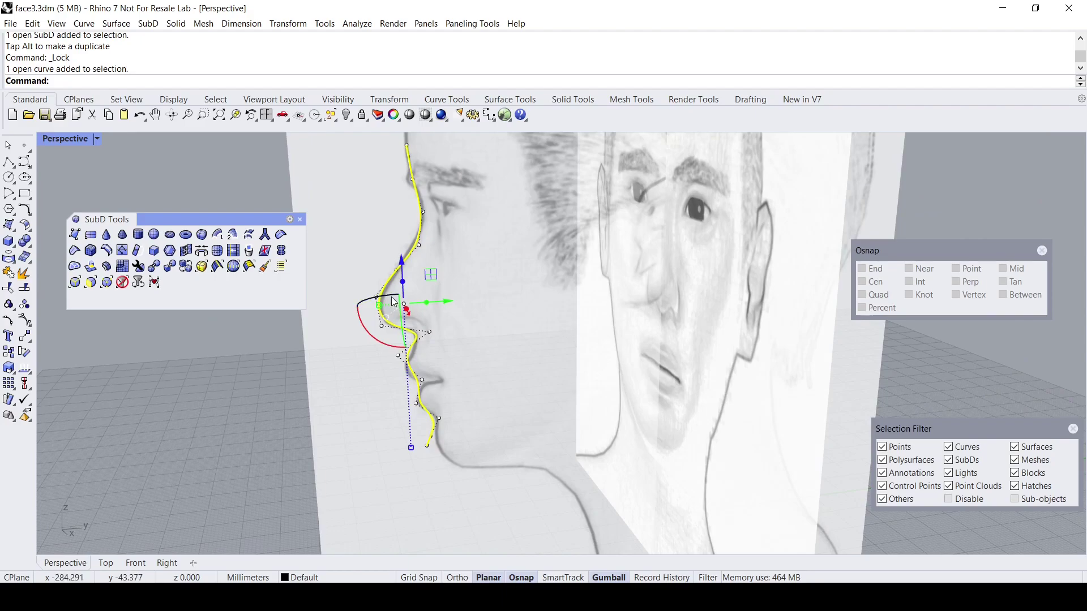
right_click_drag(449, 333, 393, 332, "shift")
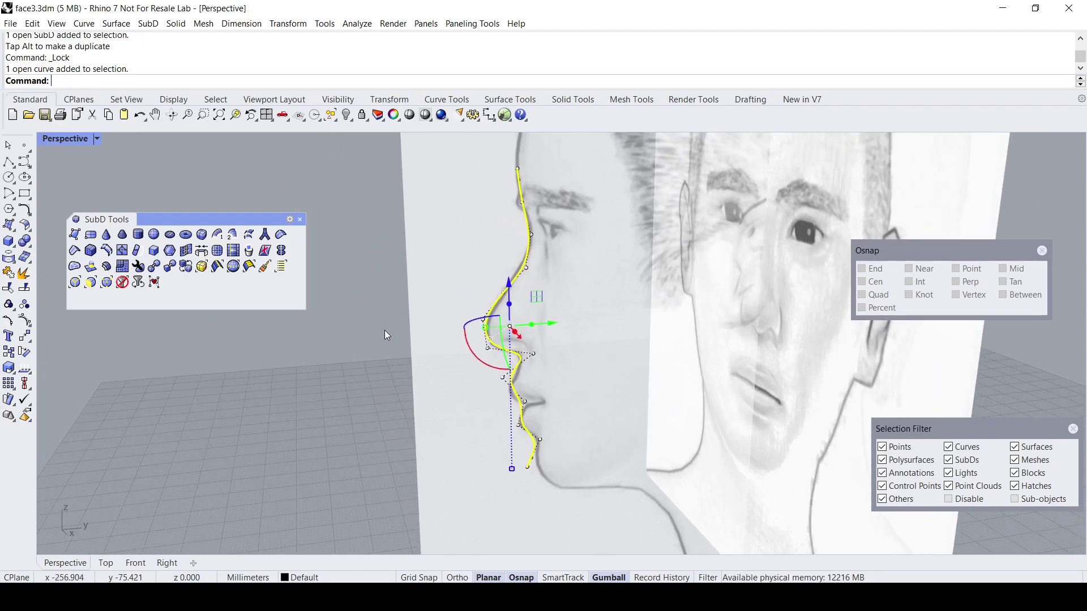
type("Rebuild")
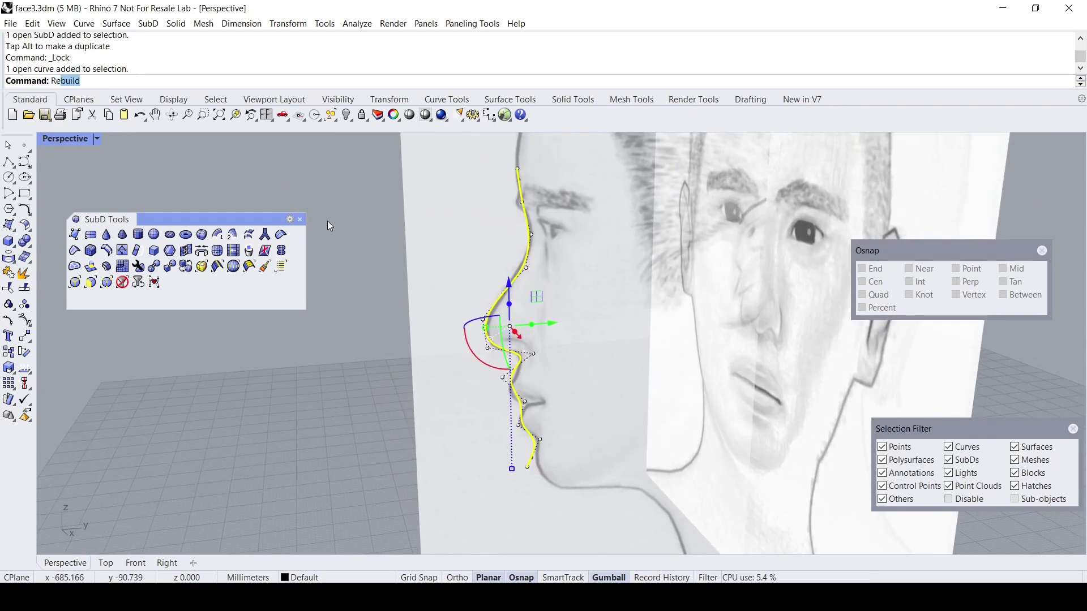
key("Return")
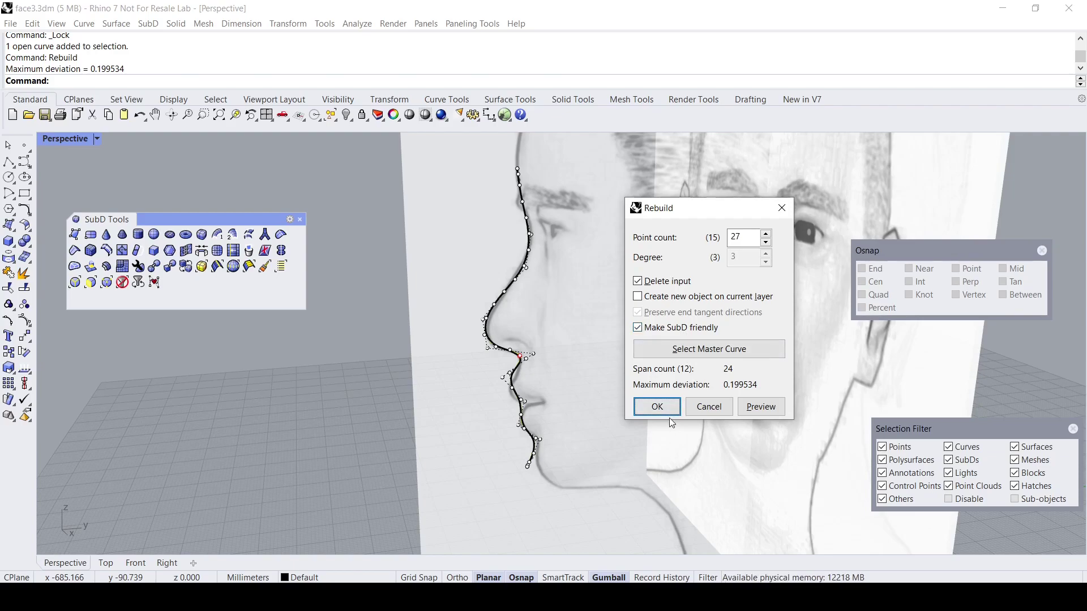
left_click(658, 407)
Extrude the rebuilt profile curve a short distance sideways along the X axis into a narrow SubD strip.
right_click_drag(585, 363, 633, 356)
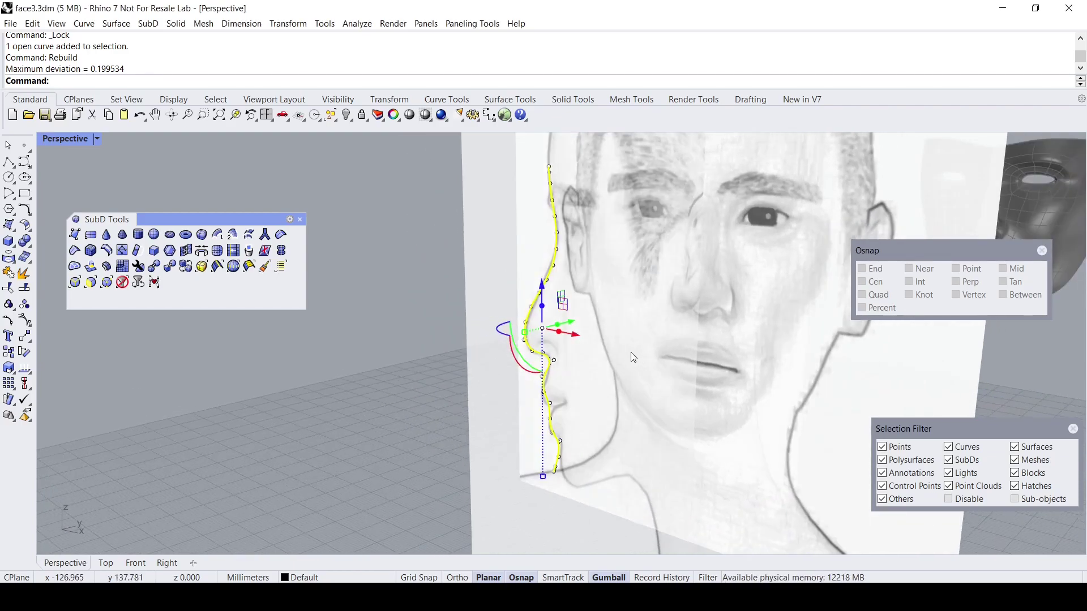
scroll(526, 284, "up", 2)
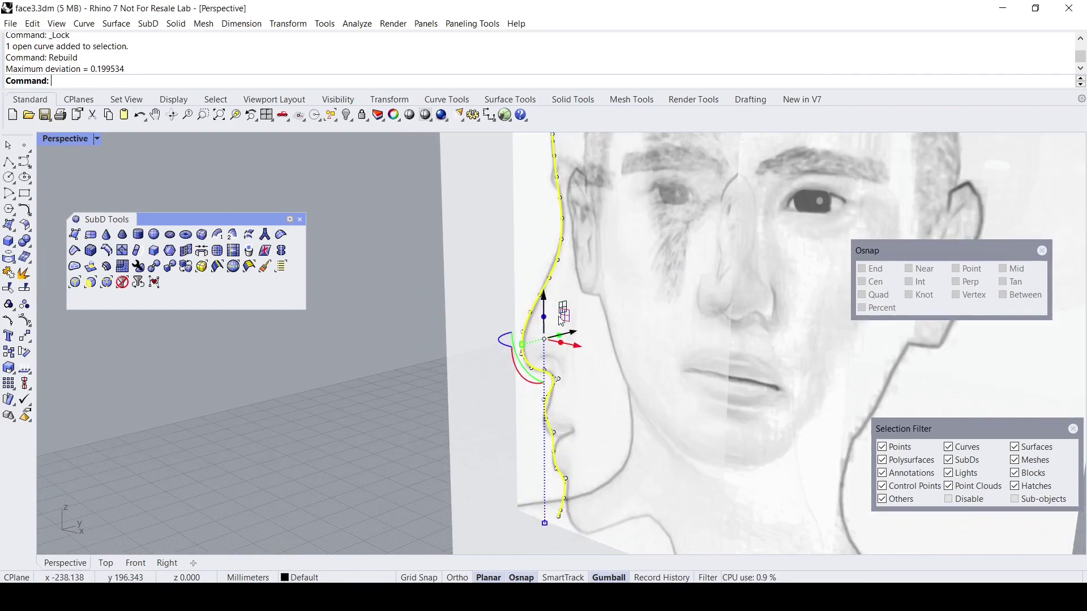
left_click_drag(563, 344, 574, 347)
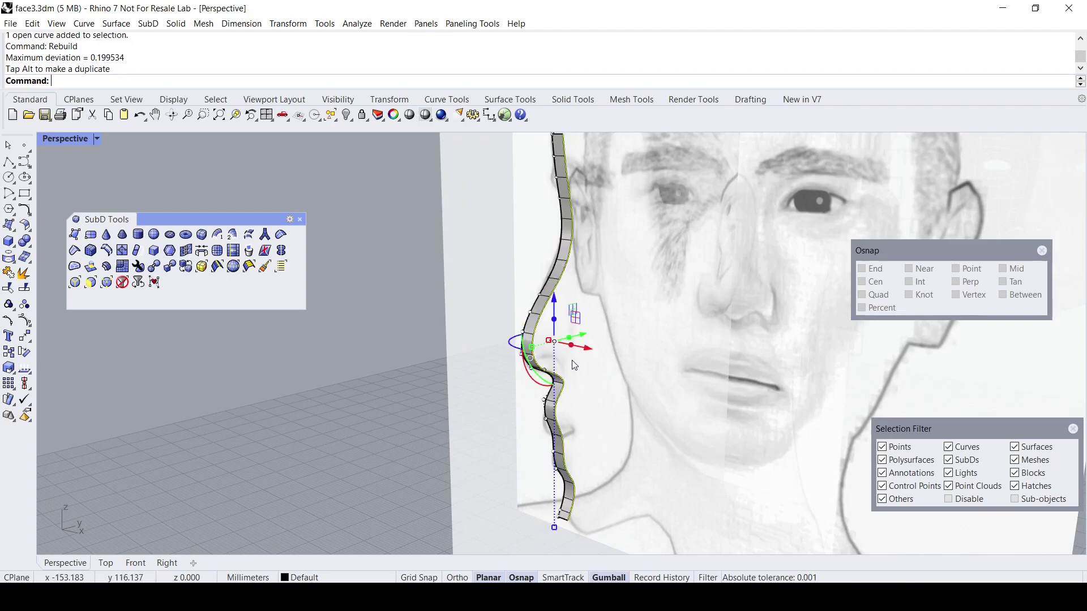
right_click_drag(573, 364, 636, 382)
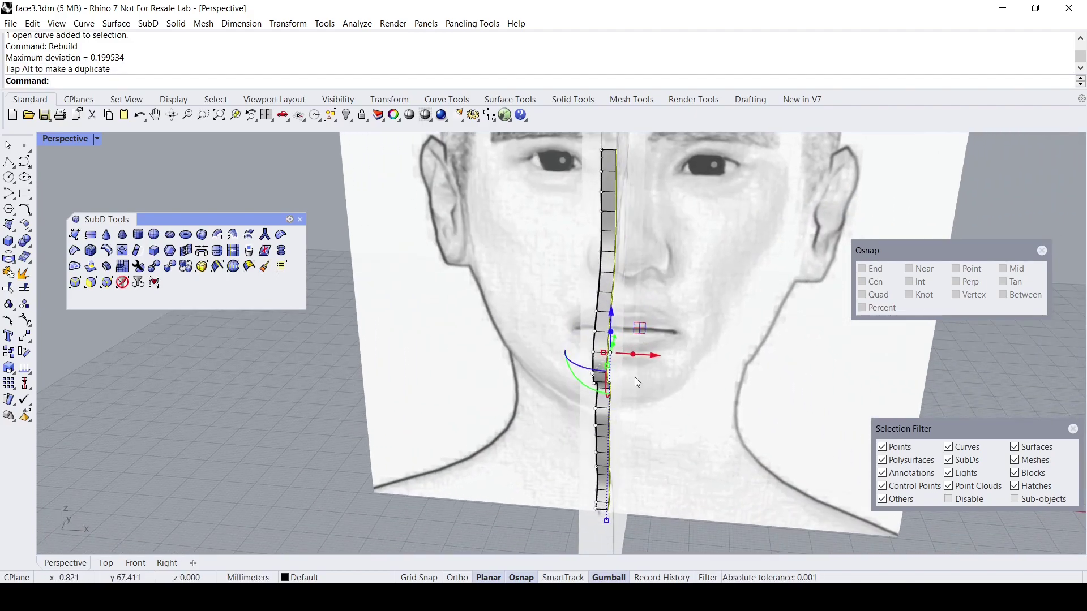
Switch the SubD display from smooth to flat and select the profile curve near the base of the nose.
key("Tab")
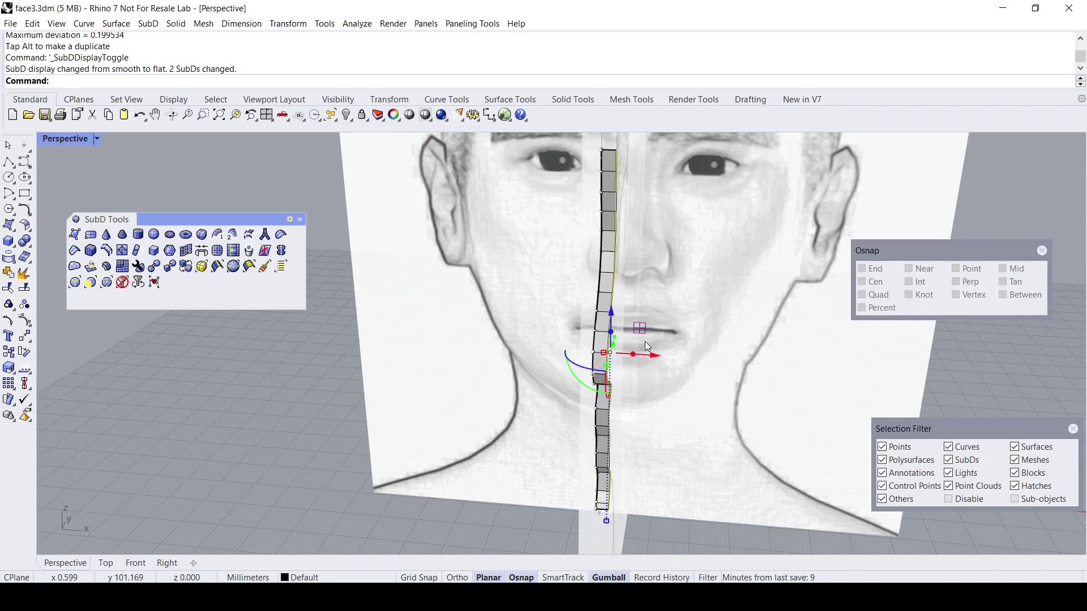
scroll(646, 347, "up", 2)
right_click_drag(646, 347, 531, 297)
right_click_drag(518, 366, 563, 405)
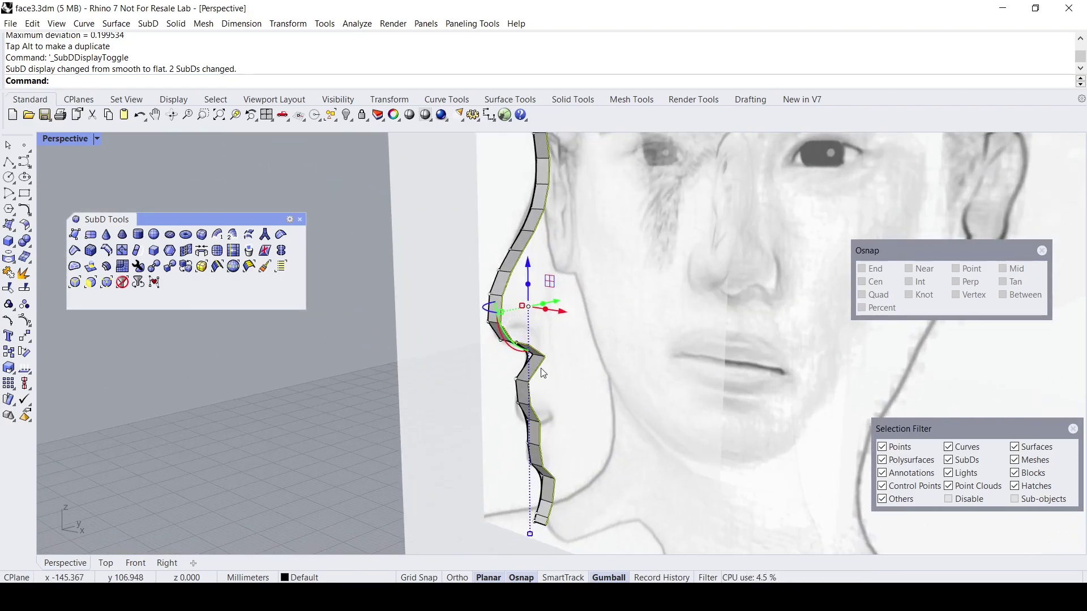
scroll(541, 371, "up", 2)
left_click(523, 355)
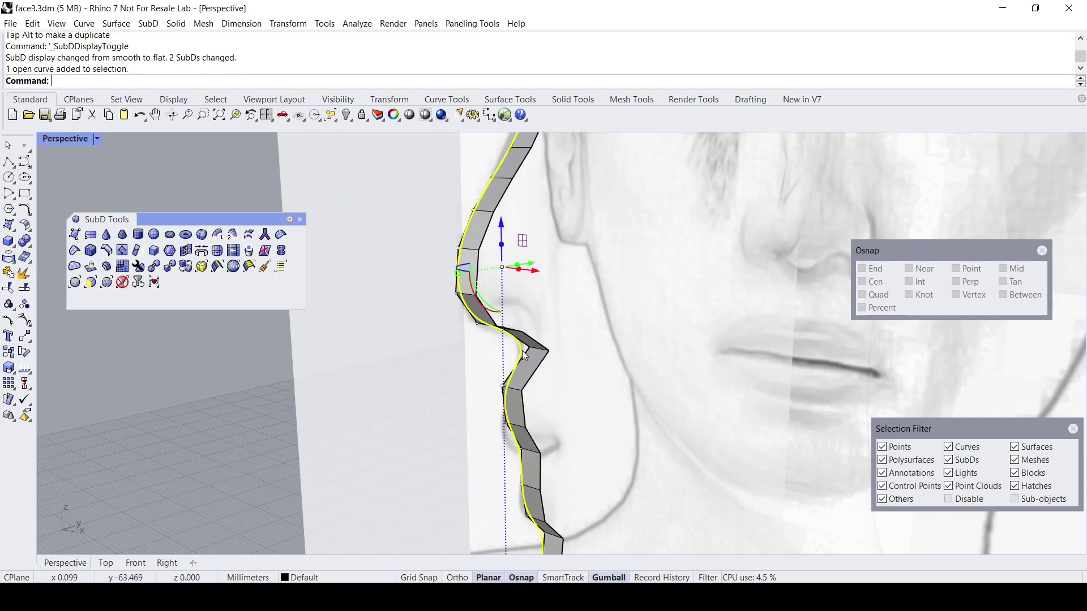
Hide the selected profile curve and switch to the four-viewport layout with the front view framed on the mouth.
left_click(346, 114)
scroll(616, 366, "down", 4)
right_click_drag(617, 367, 592, 294)
scroll(639, 360, "up", 2)
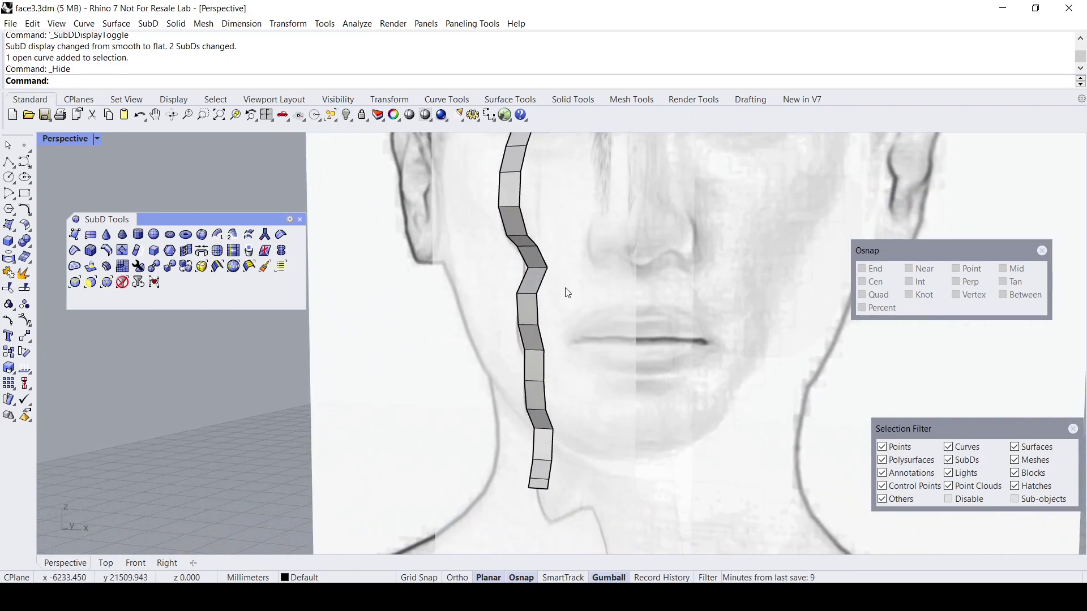
double_click(64, 137)
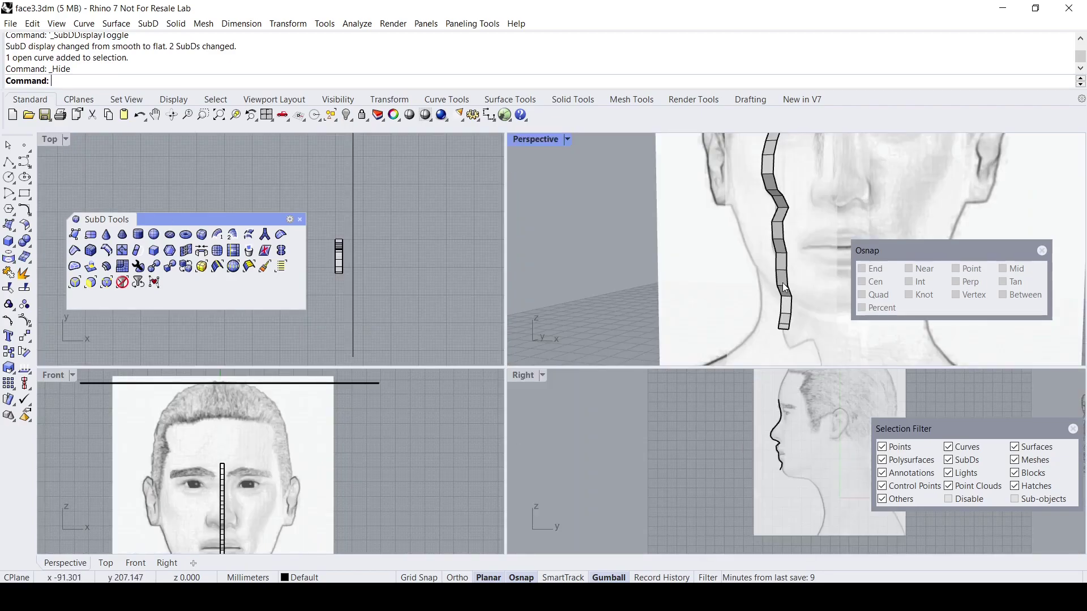
scroll(340, 499, "up", 5)
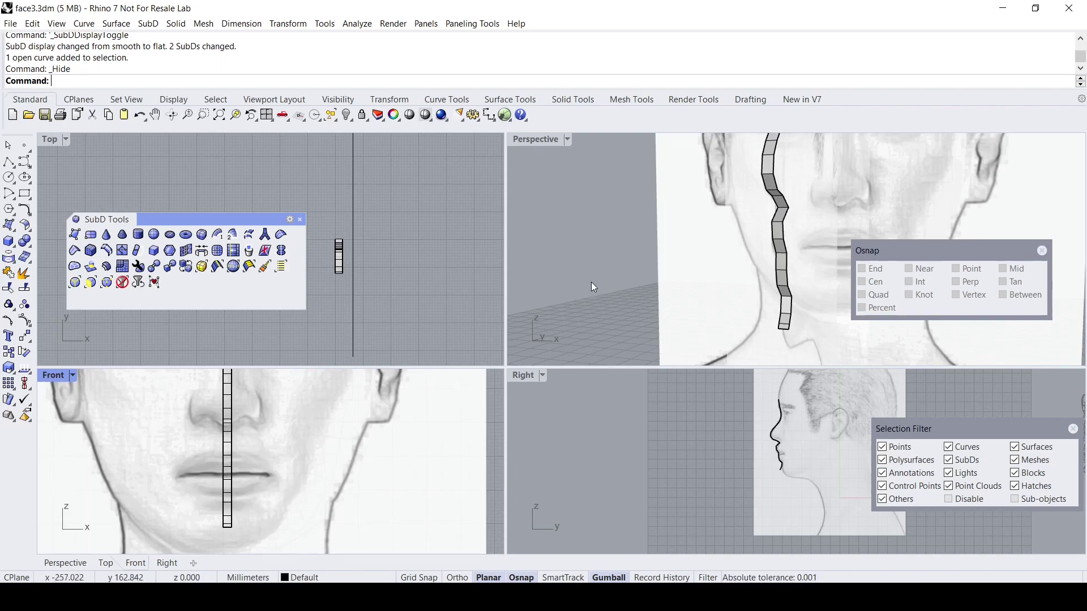
Examine the flat SubD strip around the nose, lips and chin from several angles, keeping the Osnap panel out of the way.
right_click_drag(594, 287, 662, 273)
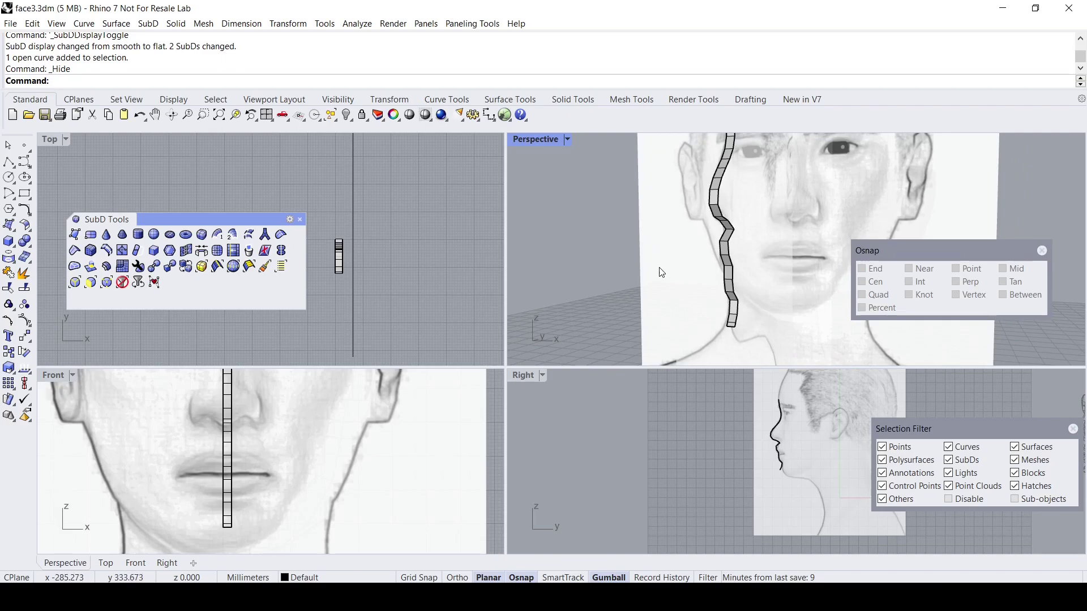
right_click_drag(606, 311, 711, 284)
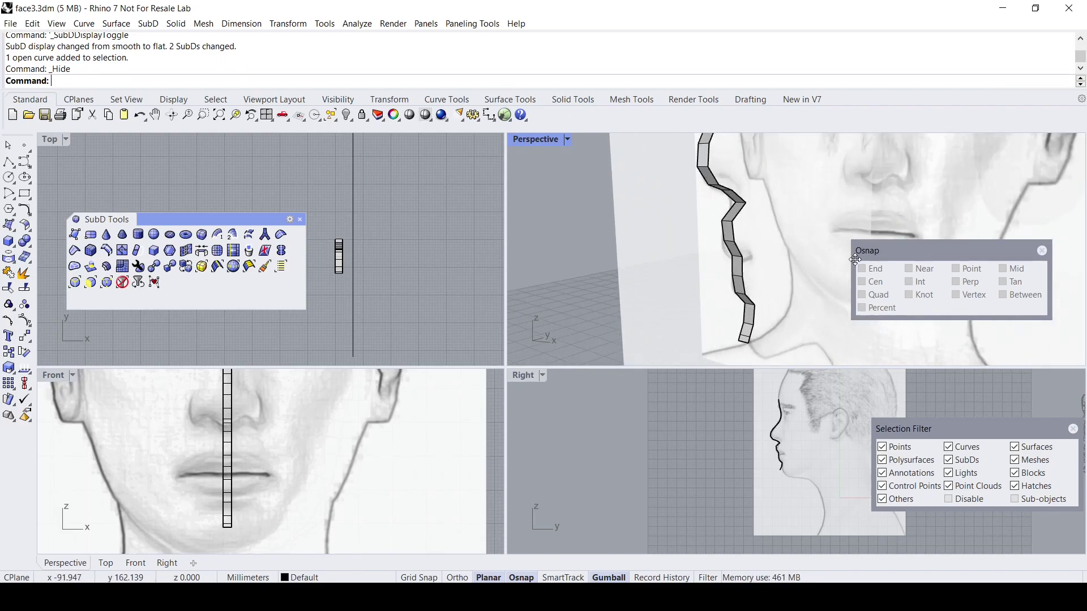
right_click_drag(771, 268, 648, 298, "shift")
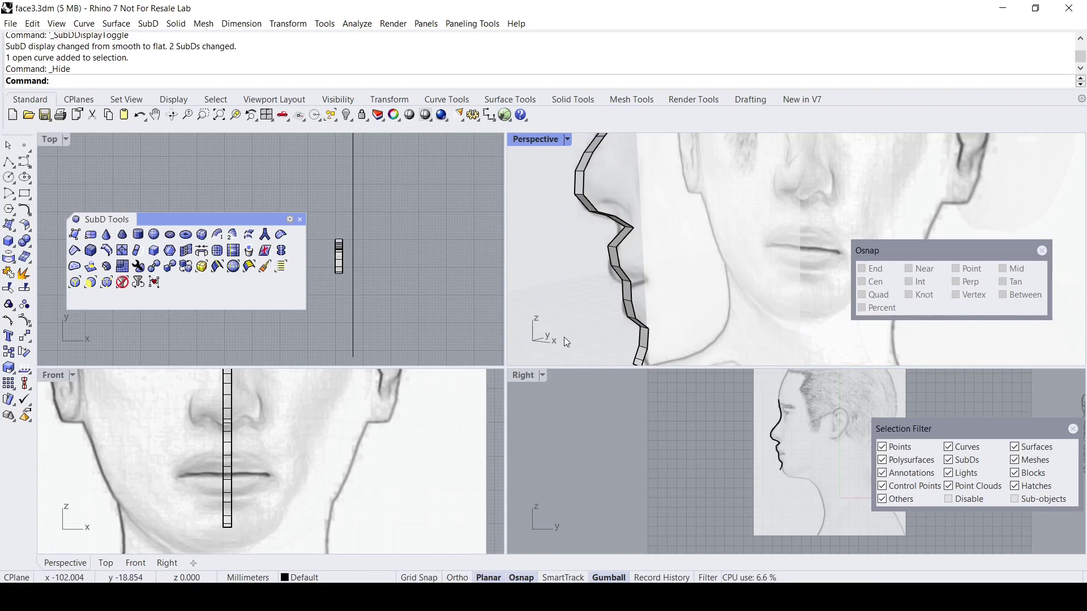
right_click_drag(564, 337, 588, 332)
scroll(586, 327, "down", 2)
left_click_drag(909, 251, 964, 268)
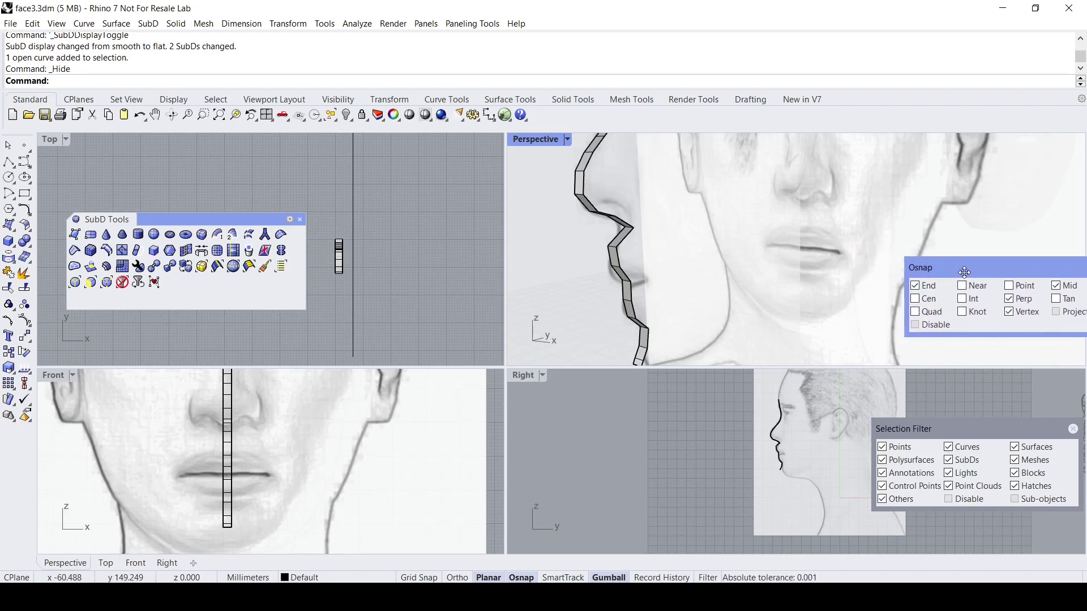
scroll(681, 288, "up", 3)
right_click_drag(653, 294, 710, 286)
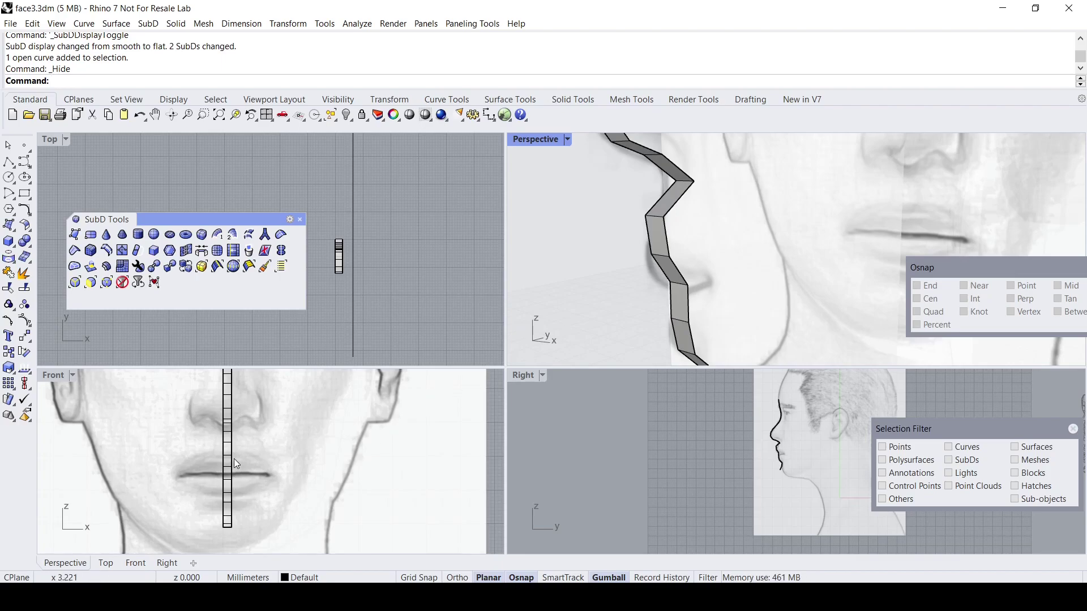
Enable sub-object selection in the selection filter and clear the whole-strip selection.
left_click(670, 240)
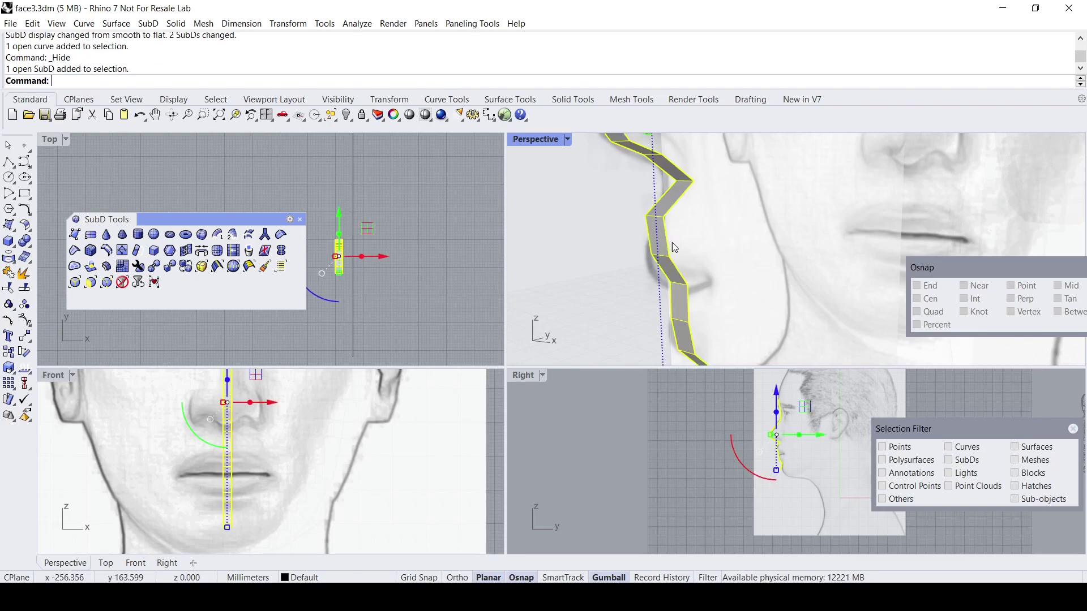
left_click(1015, 498)
left_click(710, 264)
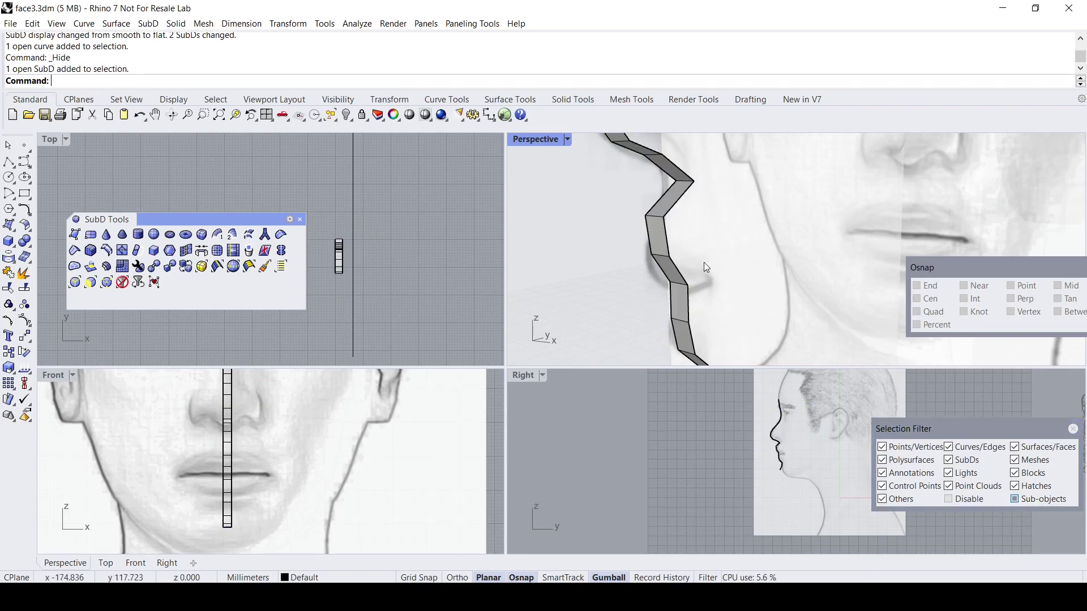
Select the consecutive side edges of the SubD strip that run beside the upper and lower lips.
left_click(671, 240)
scroll(679, 260, "up", 2)
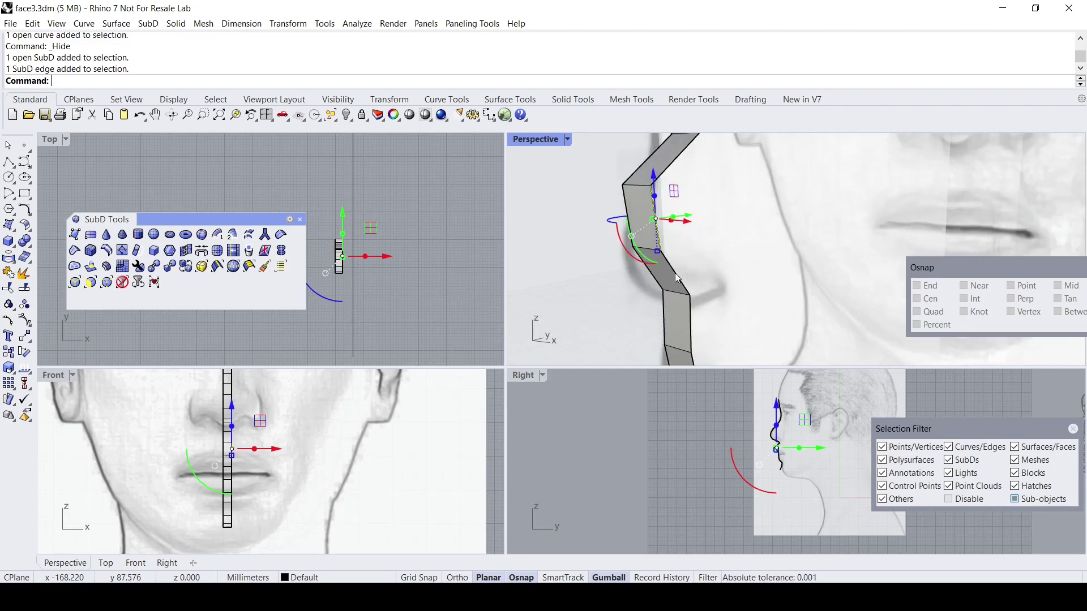
left_click(676, 275)
scroll(678, 293, "up", 3)
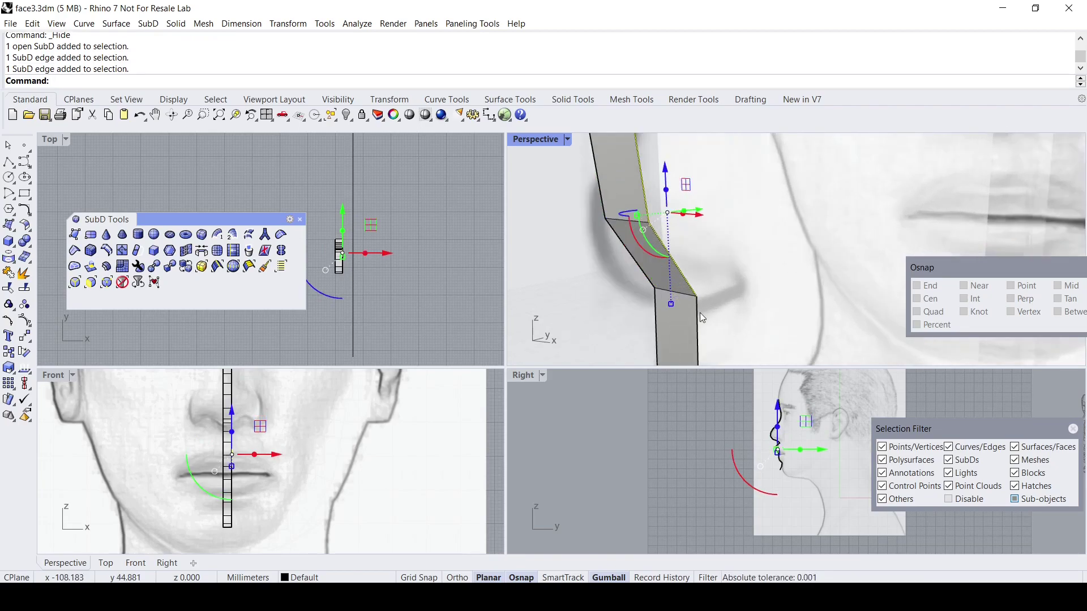
left_click(698, 318, "shift")
scroll(698, 318, "down", 3)
right_click_drag(654, 349, 677, 216)
left_click(688, 269)
scroll(247, 454, "up", 5)
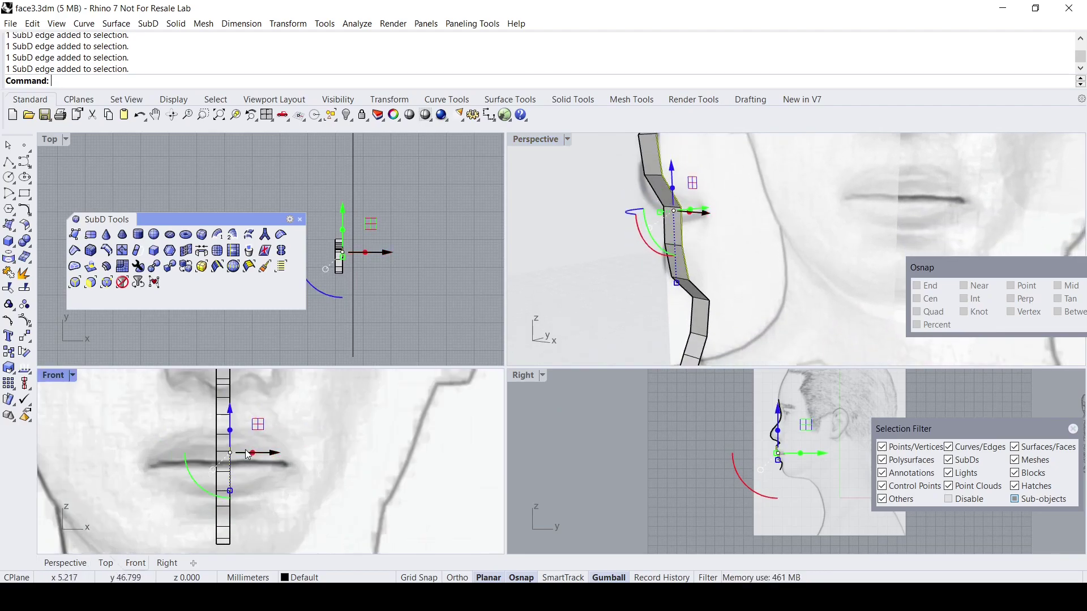
scroll(246, 454, "down", 3)
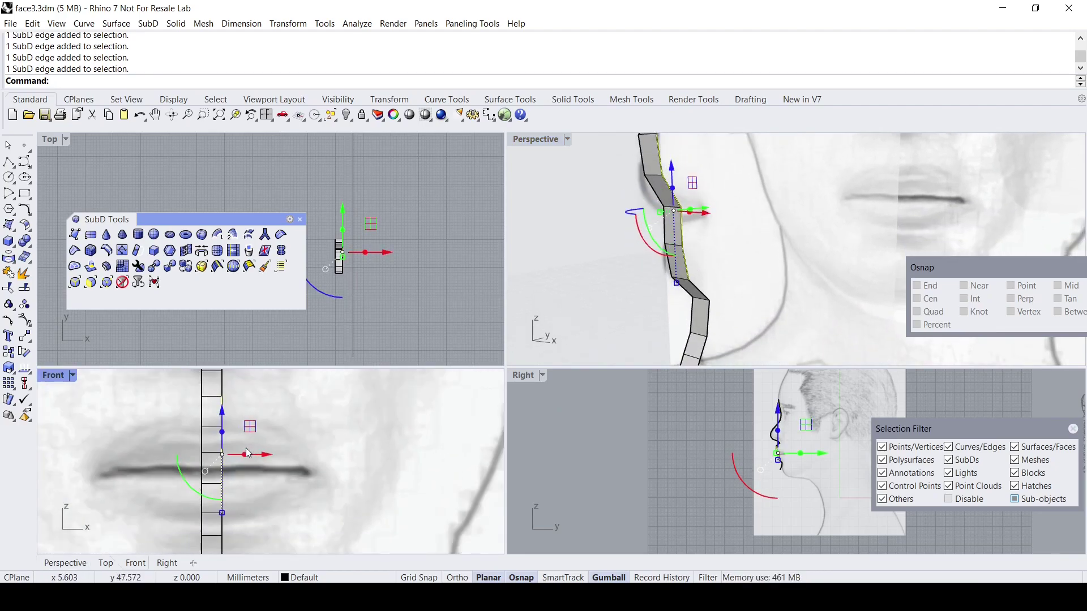
Extrude the selected strip edges sideways along the X axis to just past the corner of the mouth.
right_click_drag(590, 289, 708, 287)
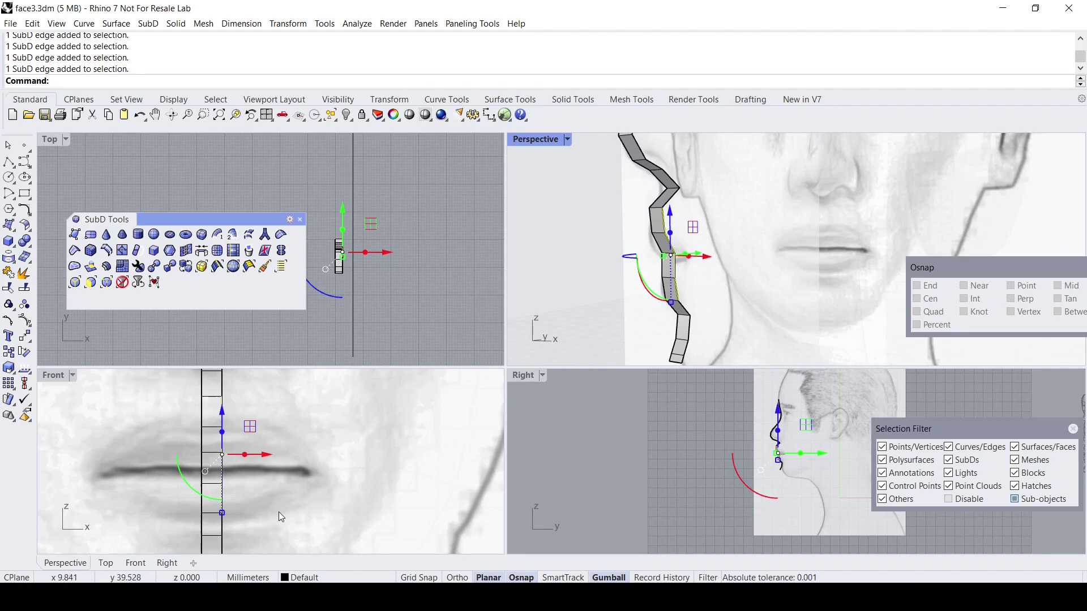
scroll(263, 517, "up", 2)
right_click_drag(259, 519, 271, 470)
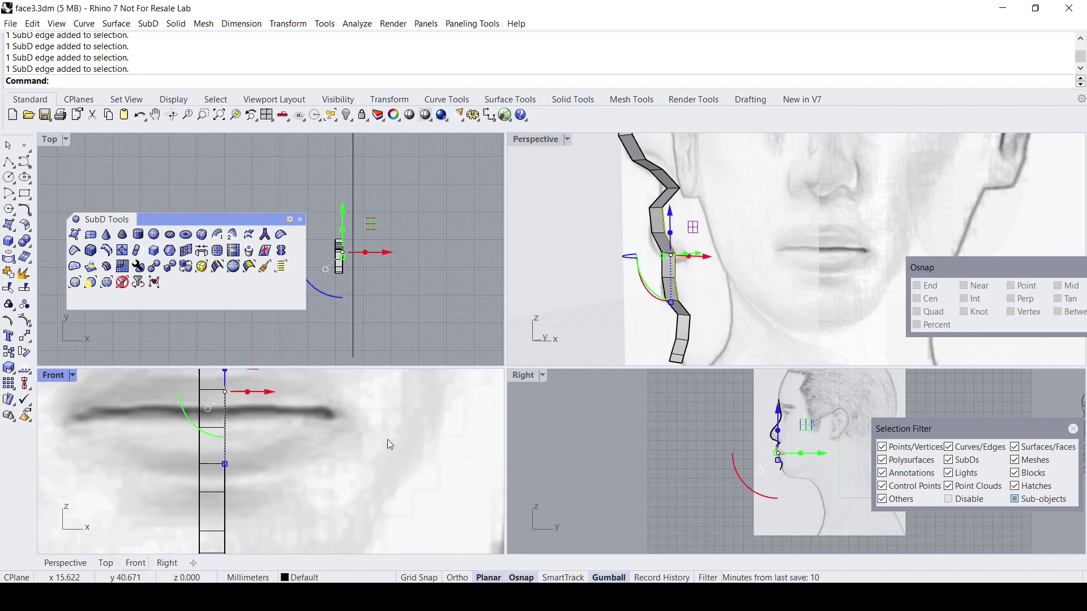
right_click_drag(671, 322, 736, 285)
left_click_drag(716, 268, 795, 275, "ctrl")
scroll(441, 419, "down", 5)
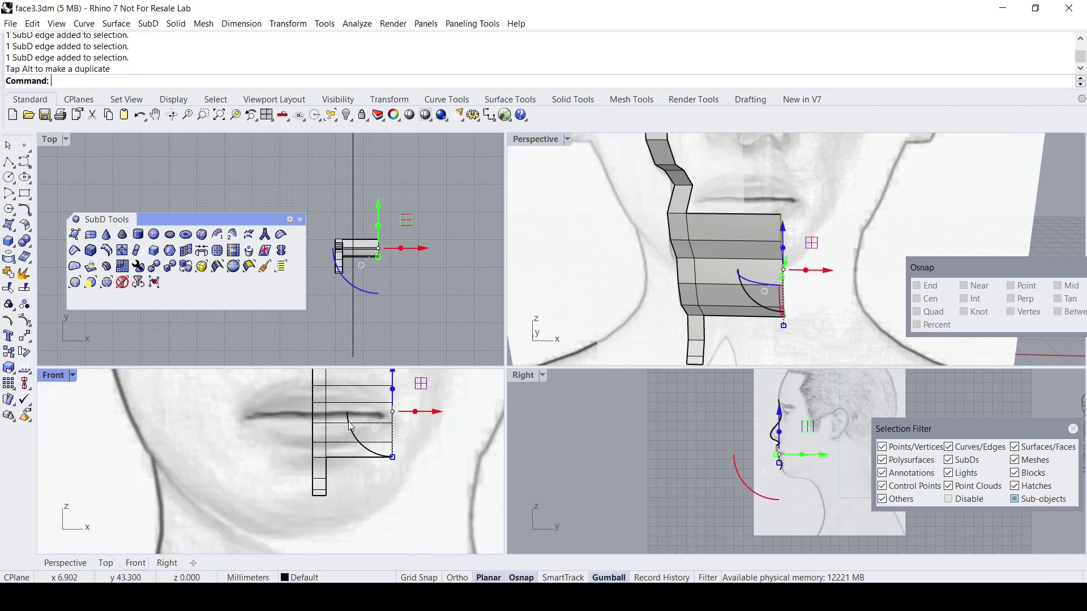
Scale the extruded outer edges down vertically and move them back along the Y axis toward the cheek.
right_click_drag(360, 428, 280, 489)
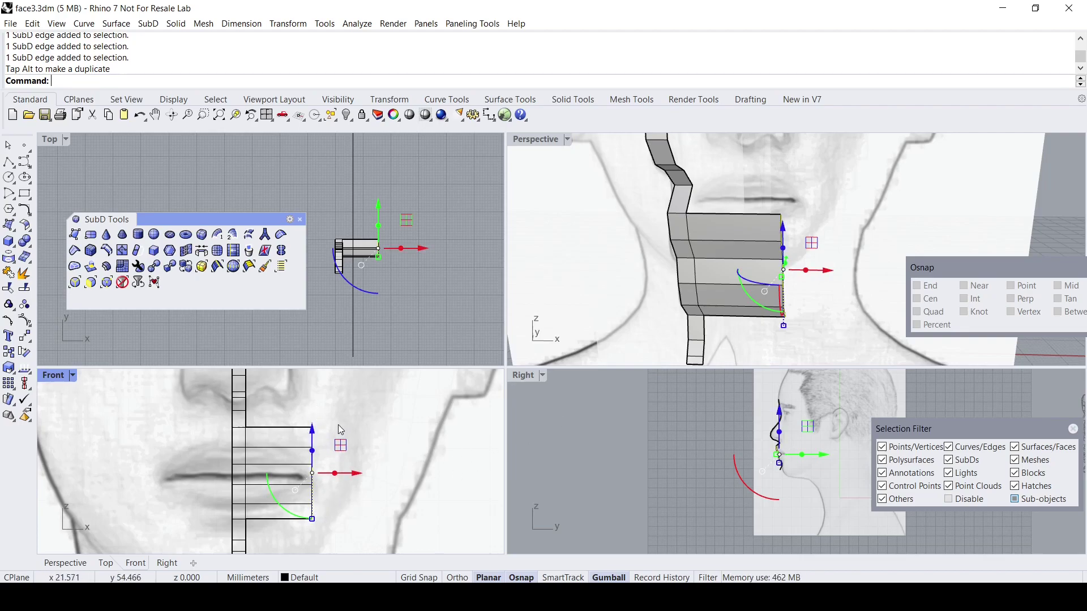
left_click_drag(312, 519, 312, 435)
right_click_drag(773, 270, 669, 271)
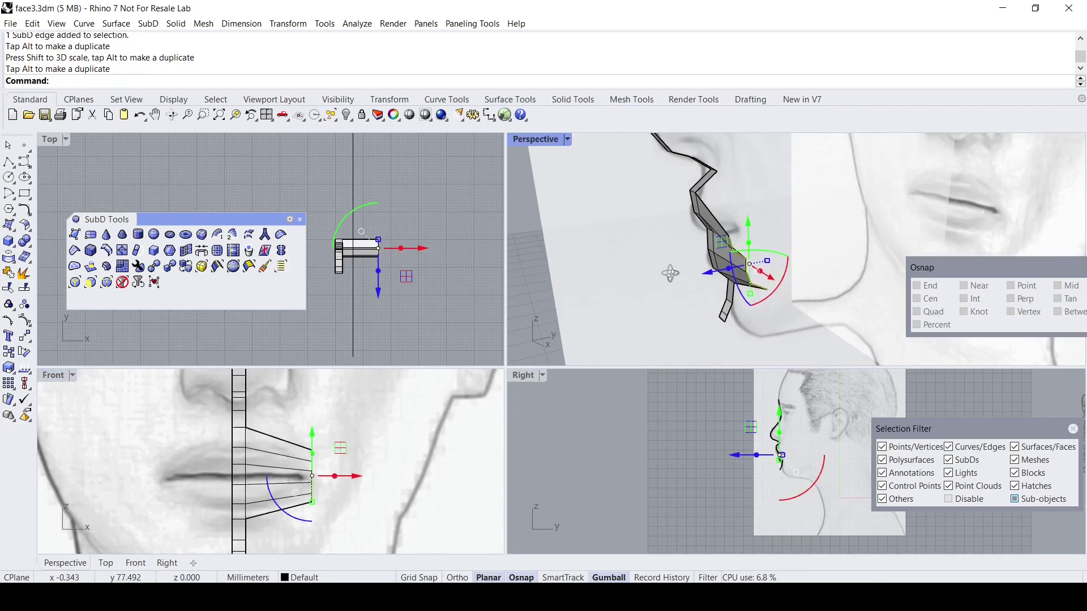
scroll(647, 481, "up", 5)
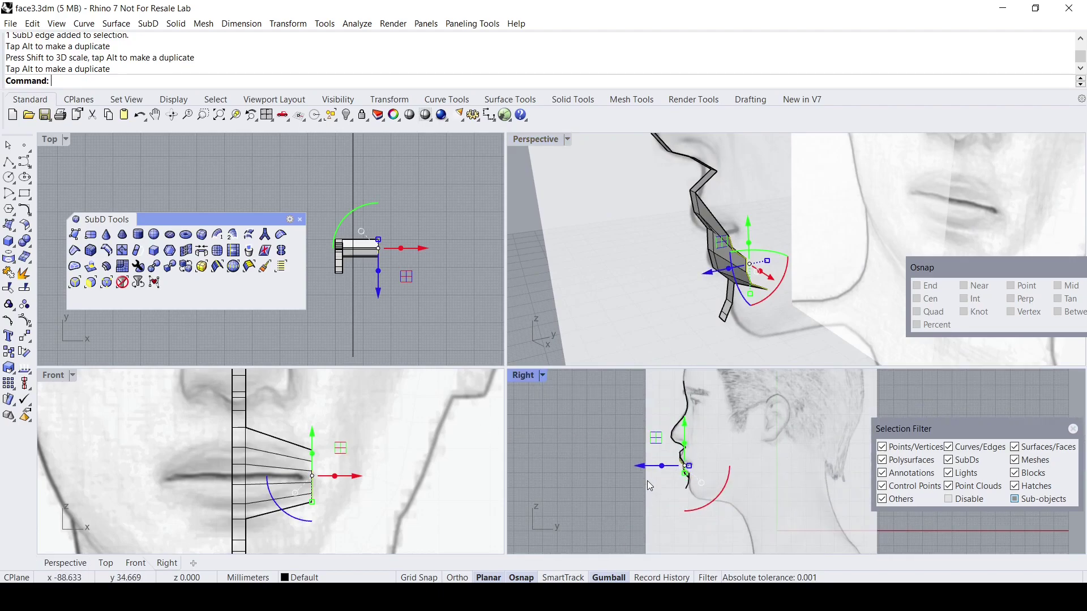
left_click_drag(658, 458, 680, 462)
Scale the outer edges along the Y axis to flatten their depth at the mouth corner.
right_click_drag(790, 321, 799, 266)
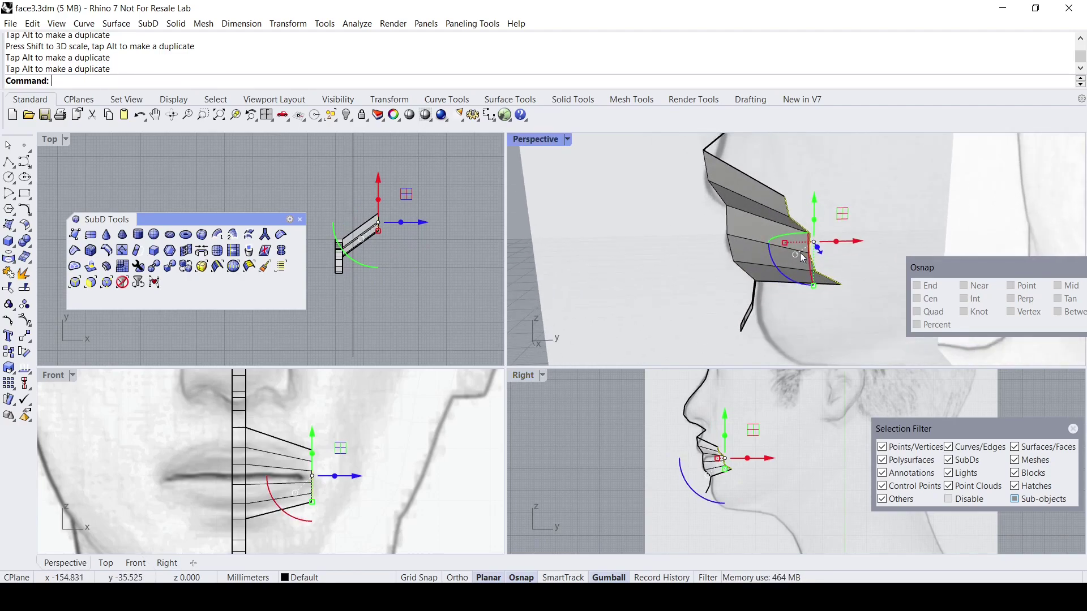
left_click_drag(784, 243, 800, 242)
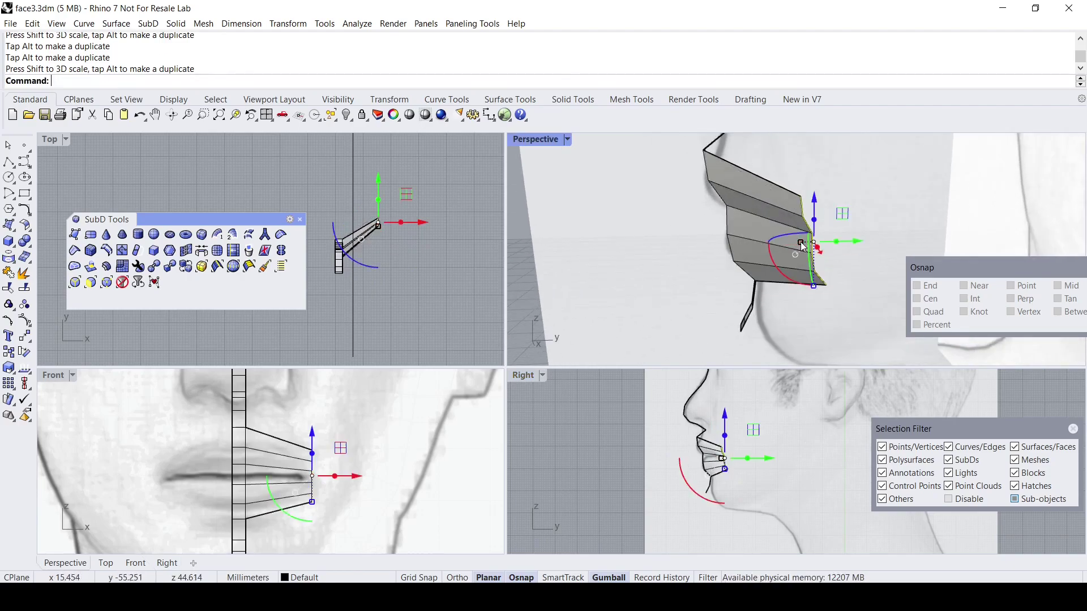
scroll(718, 266, "up", 3)
right_click_drag(717, 267, 823, 229)
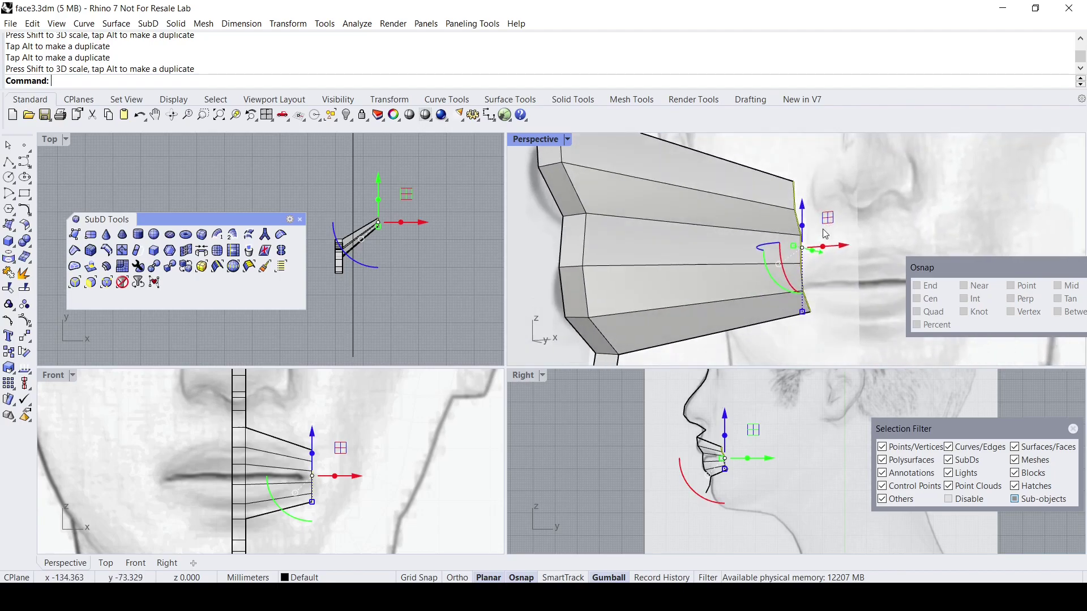
scroll(741, 225, "down", 2)
right_click_drag(726, 230, 685, 262)
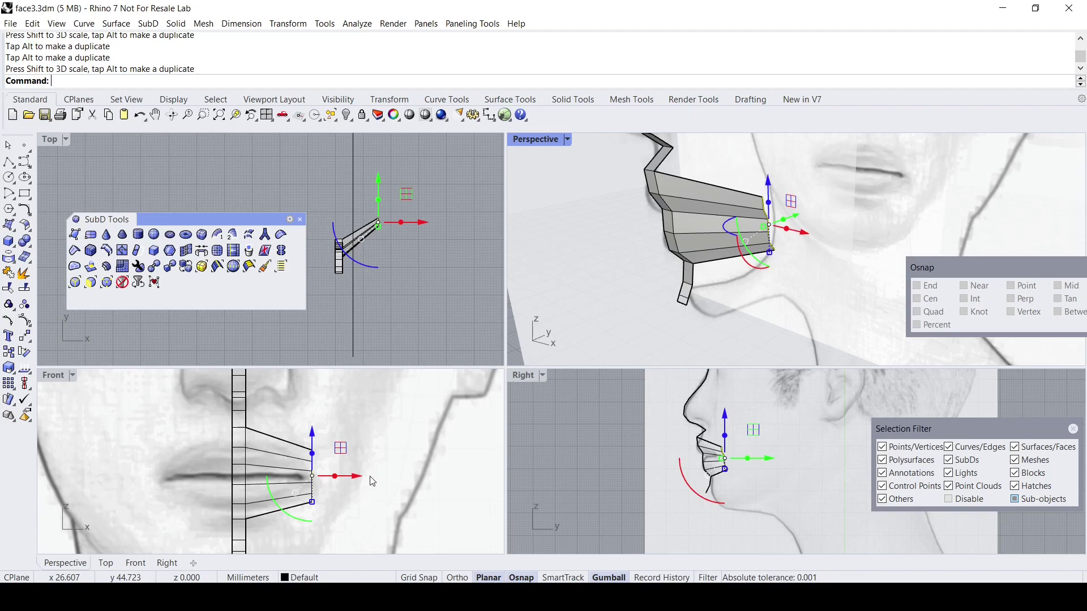
Insert a ring-type edge across the mouth panel close to the centre strip, using full mode.
scroll(350, 478, "up", 4)
right_click_drag(343, 466, 419, 476)
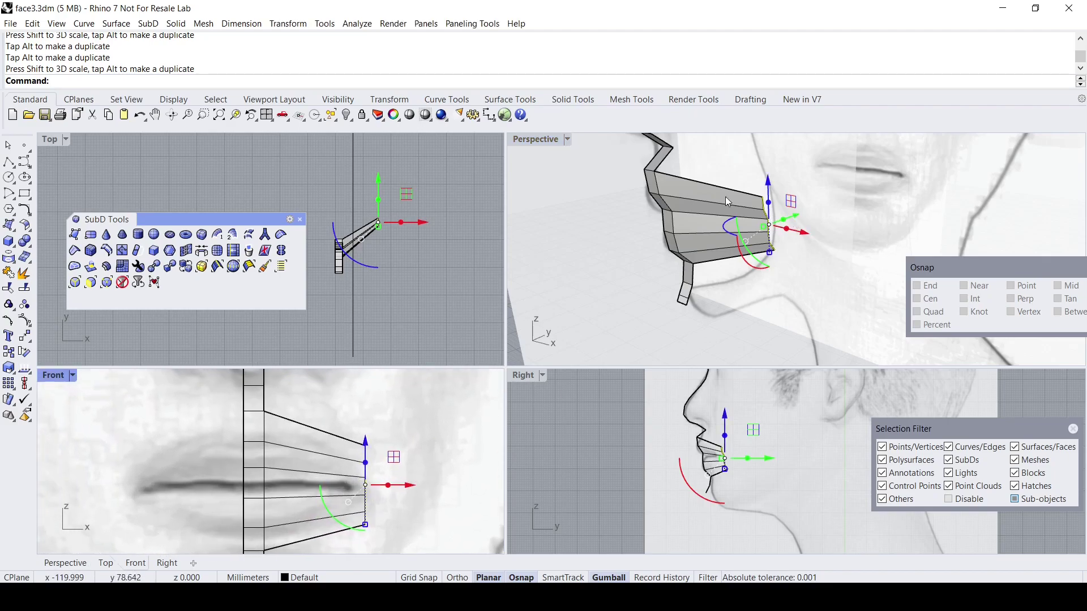
right_click_drag(606, 334, 693, 271)
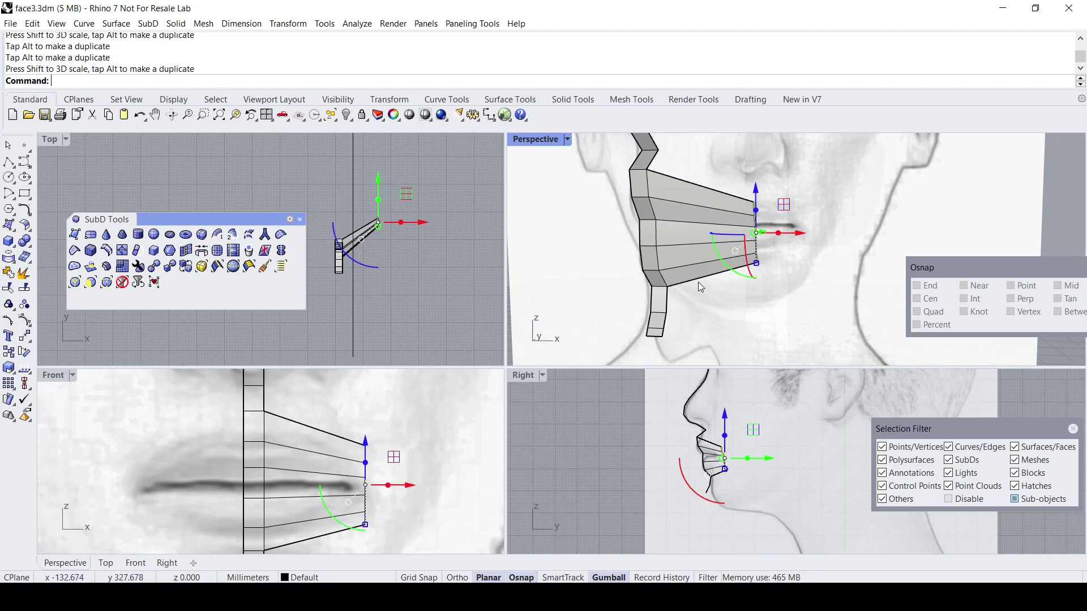
scroll(614, 266, "up", 2)
right_click_drag(617, 266, 592, 315, "shift")
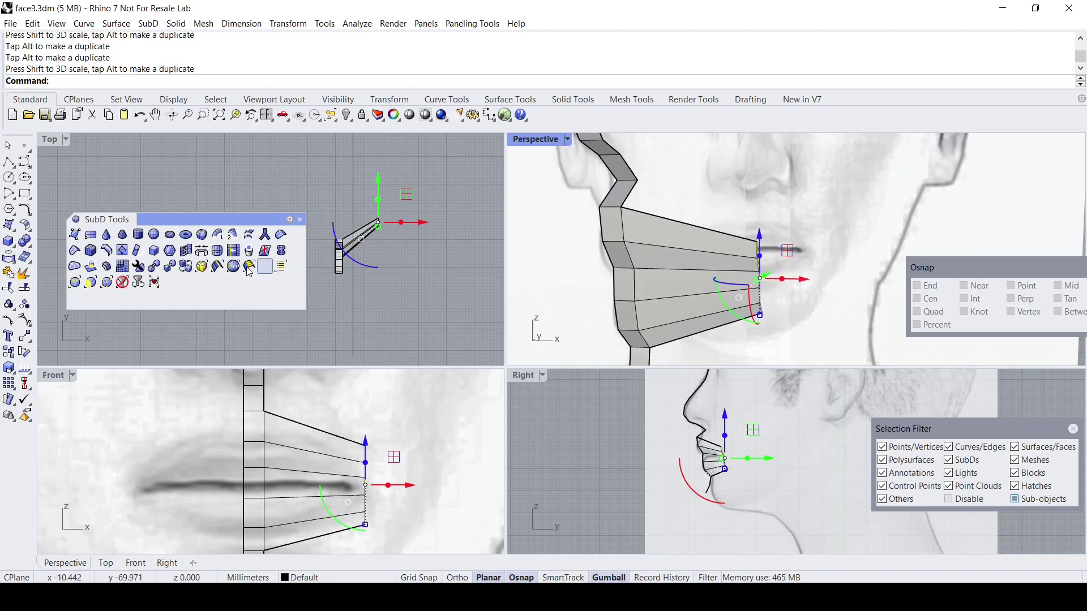
left_click(107, 250)
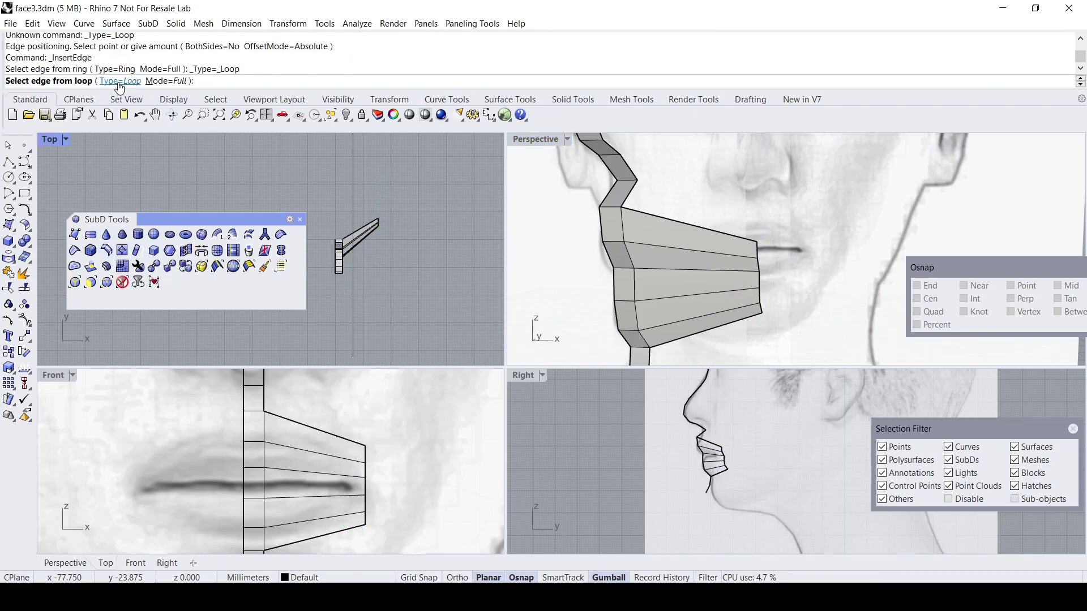
left_click(120, 82)
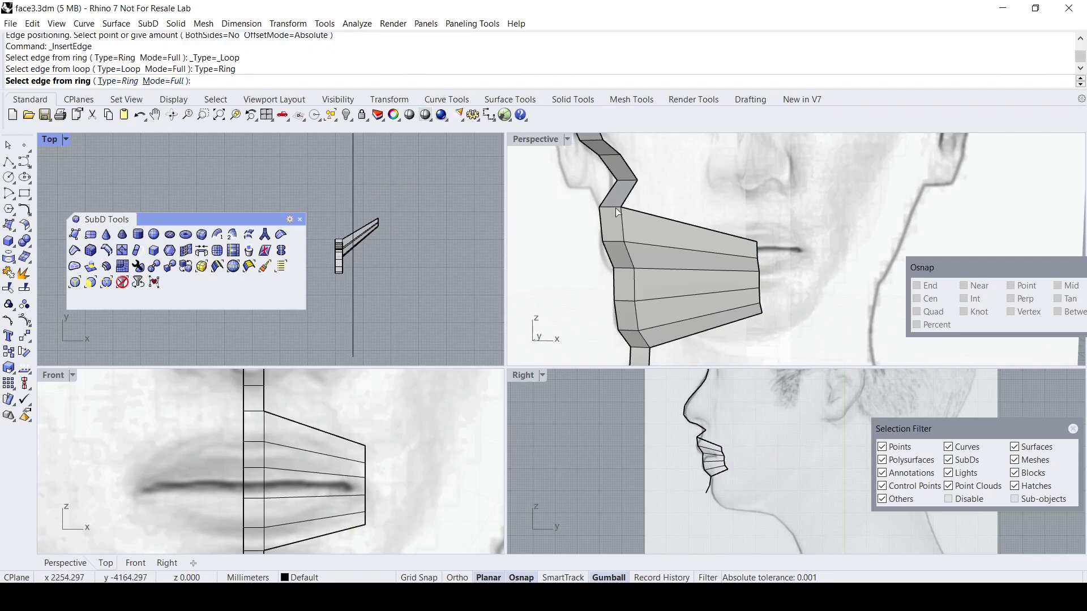
left_click(651, 223)
key("Return")
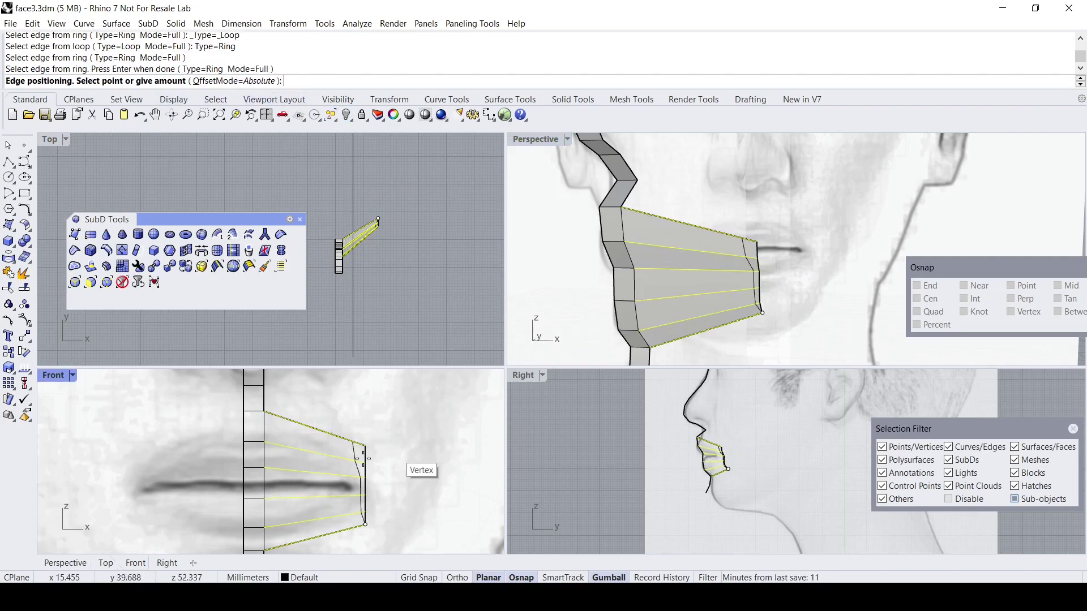
left_click(661, 246)
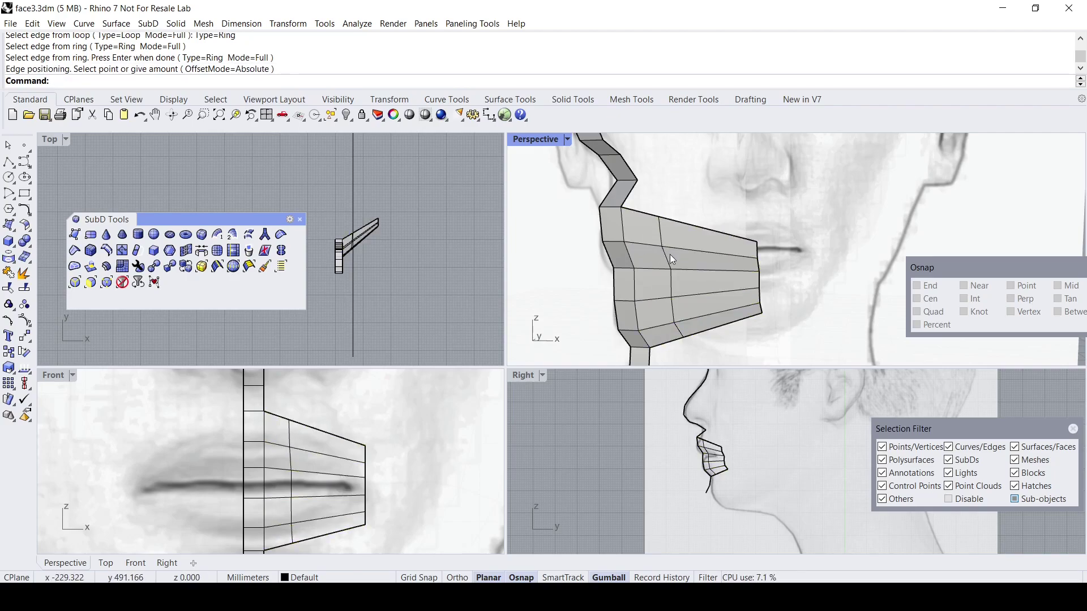
key("Return")
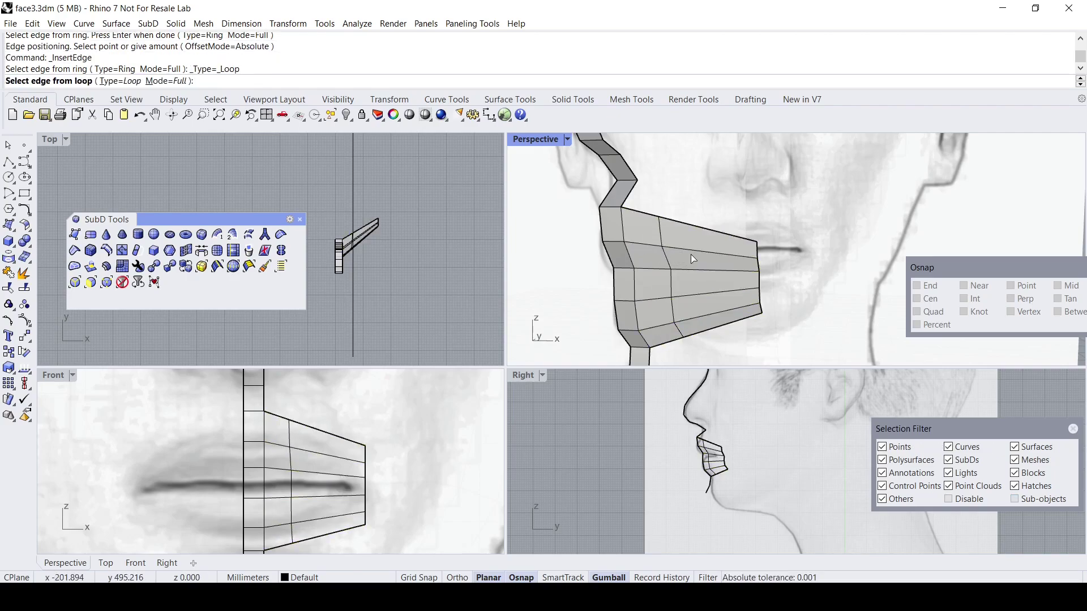
left_click(691, 253)
key("Return")
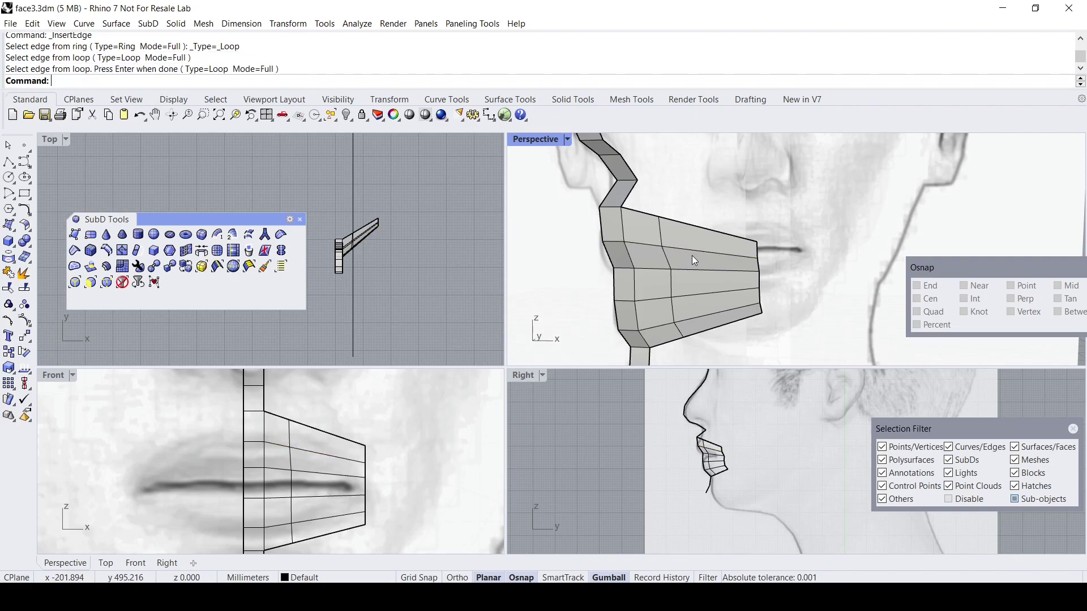
Insert a second ring-type edge in full mode across the mouth panel, between the first inserted edge and the outer border.
key("Return")
left_click(111, 83)
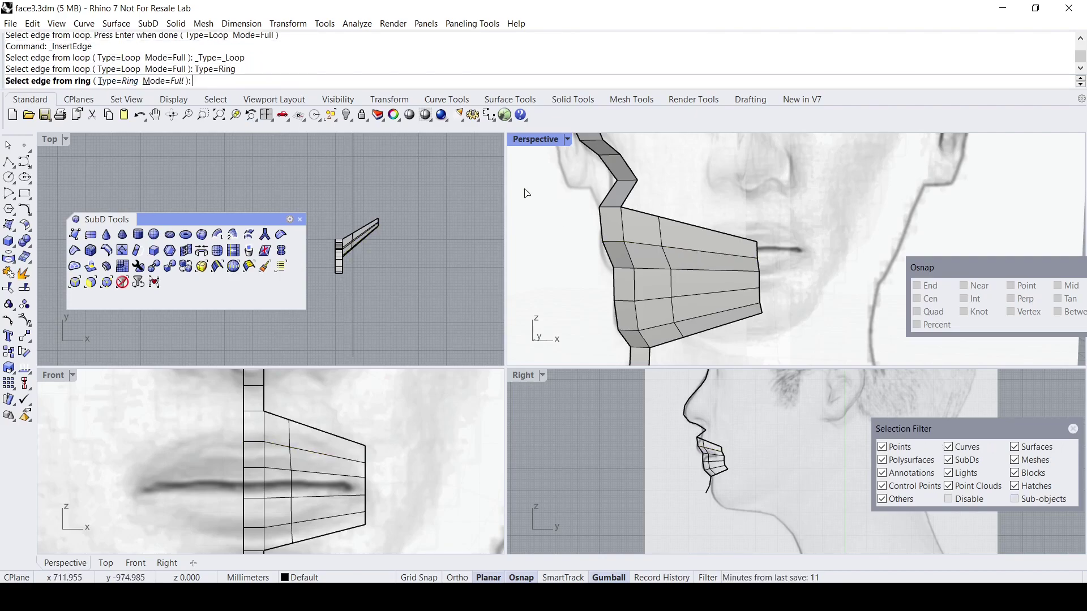
left_click(696, 253)
key("Return")
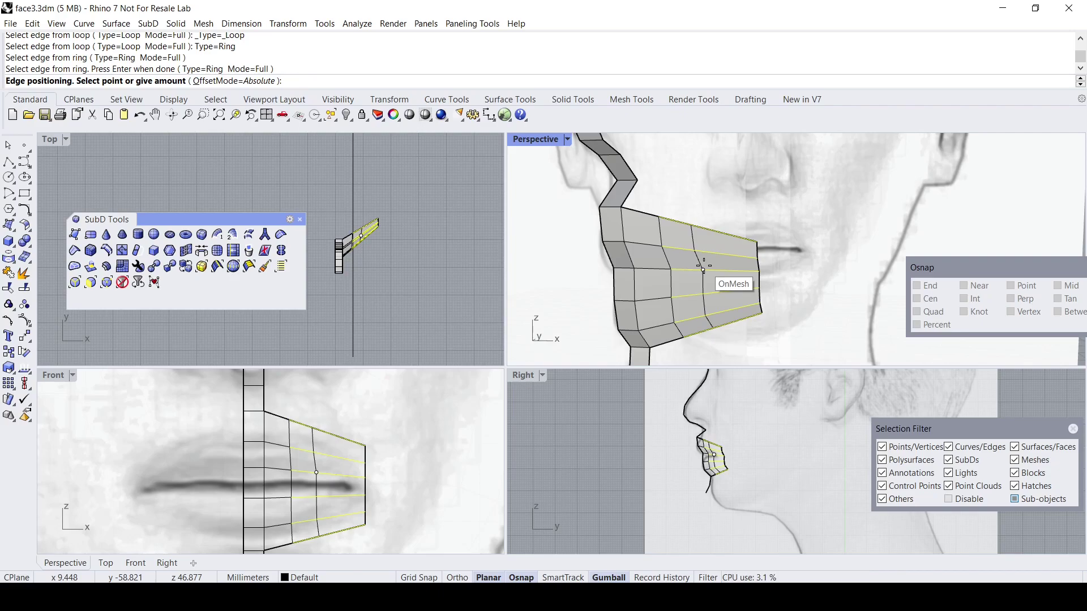
left_click(703, 267)
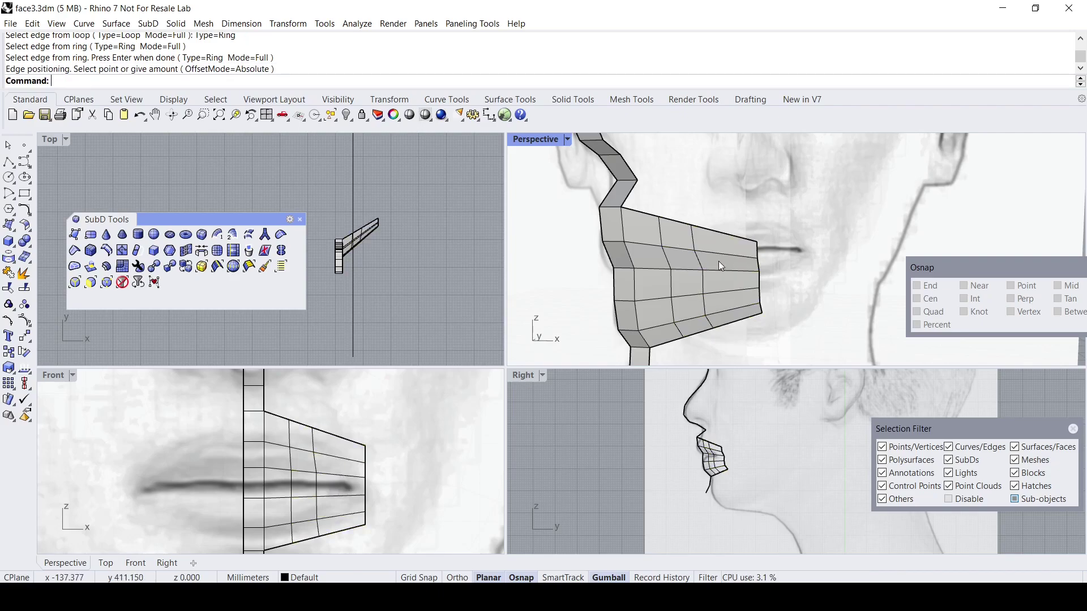
Insert a third ring-type edge in full mode, midway through the outermost faces of the mouth panel.
right_click(723, 259)
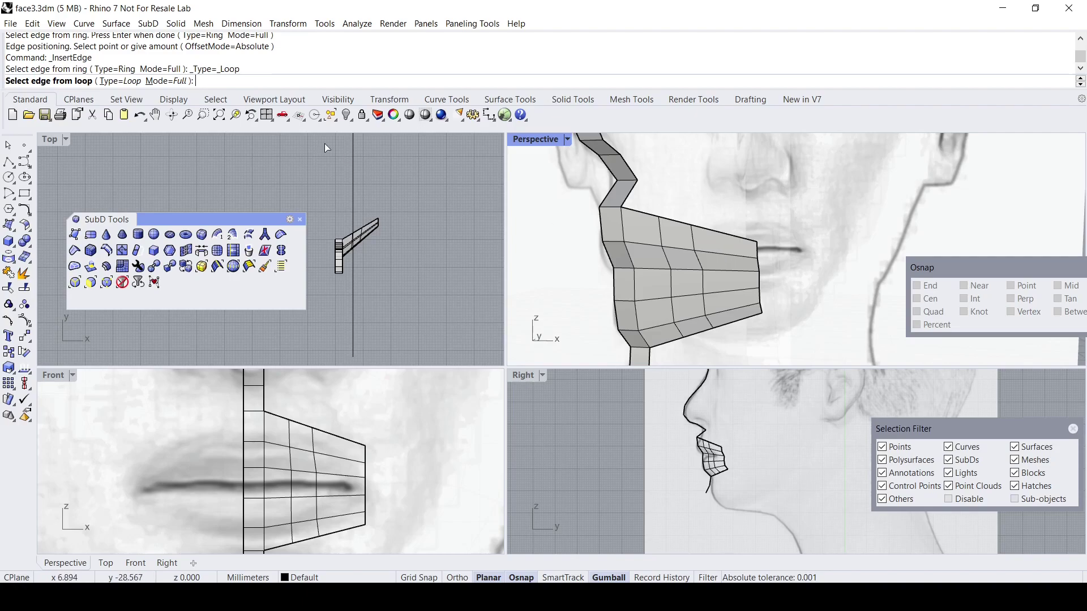
left_click(117, 81)
left_click(721, 256)
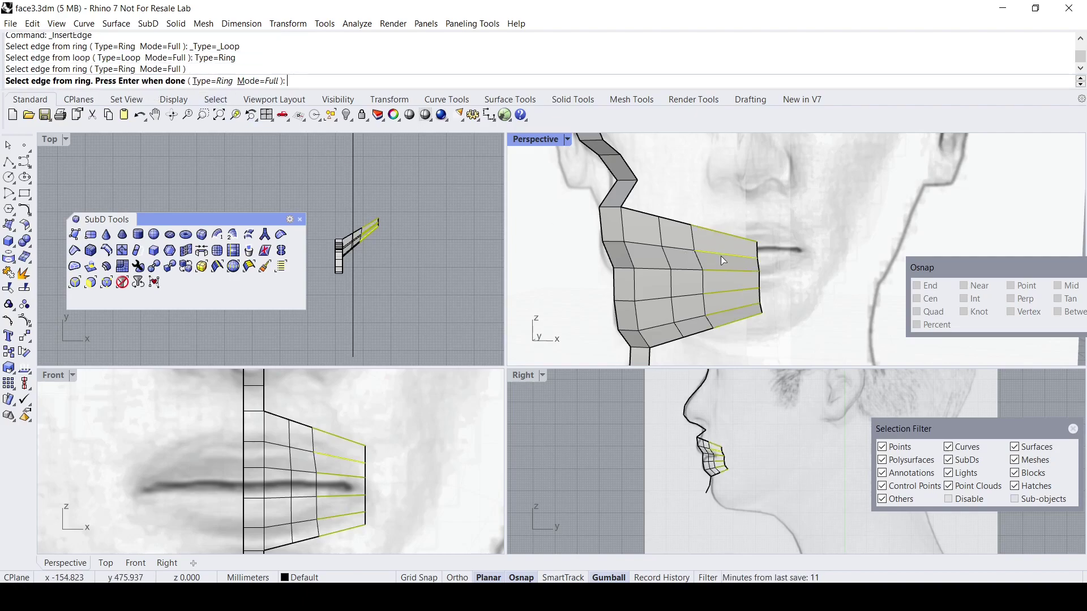
right_click(722, 256)
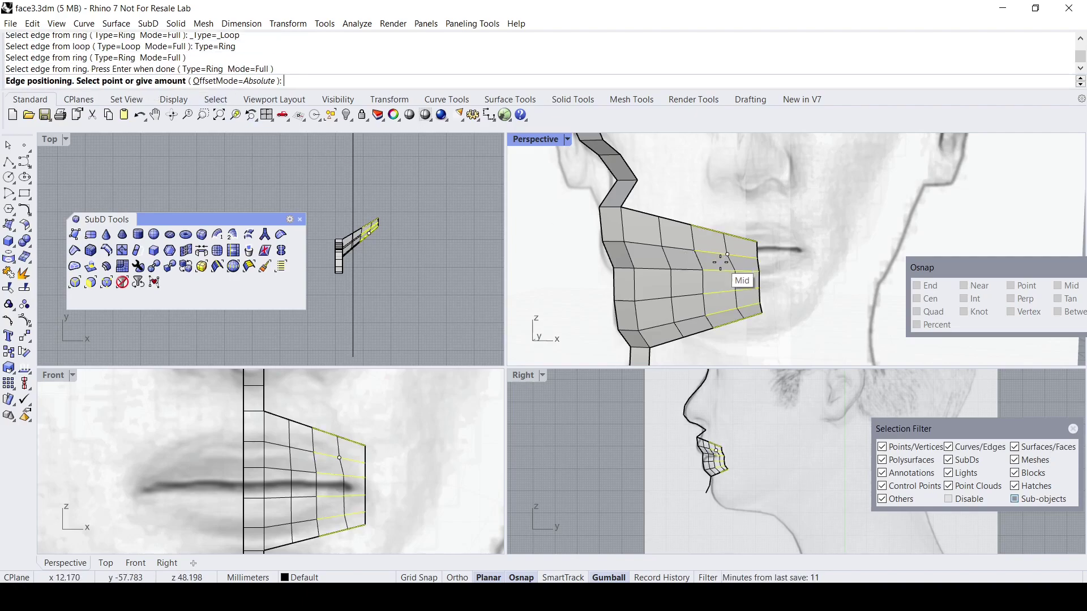
left_click(334, 498)
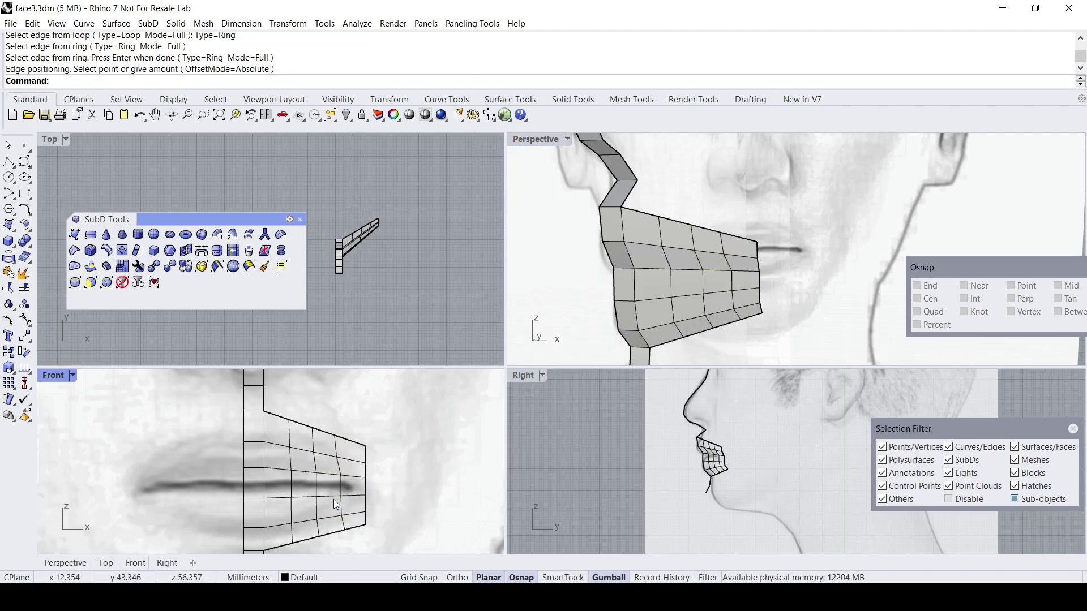
Move the first and second inserted edge loops forward along the Y axis to start curving the mouth panel.
right_click_drag(563, 288, 634, 293)
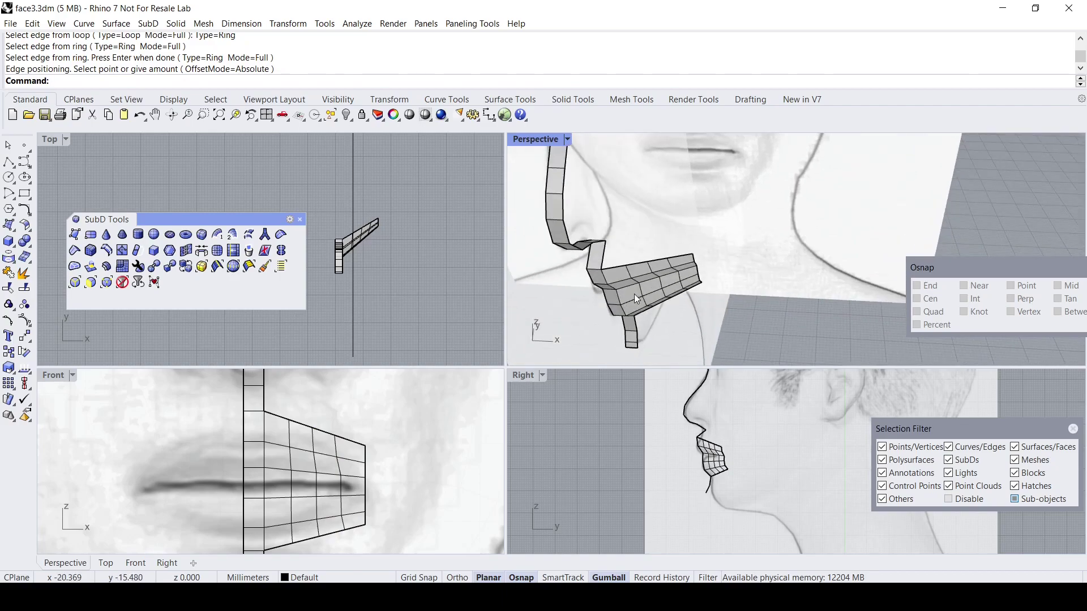
scroll(362, 279, "up", 4)
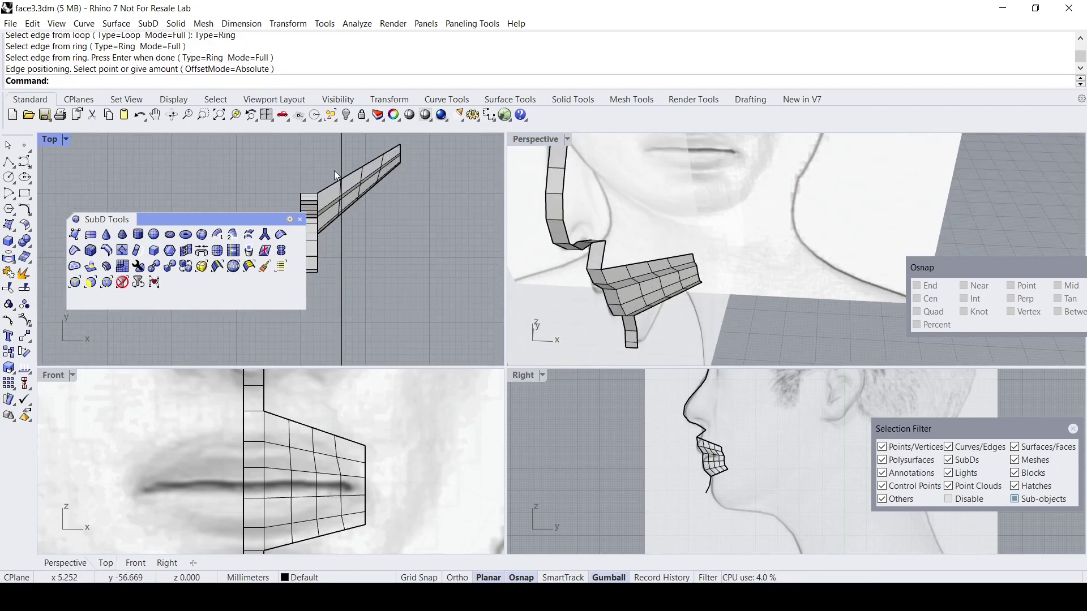
double_click(352, 195)
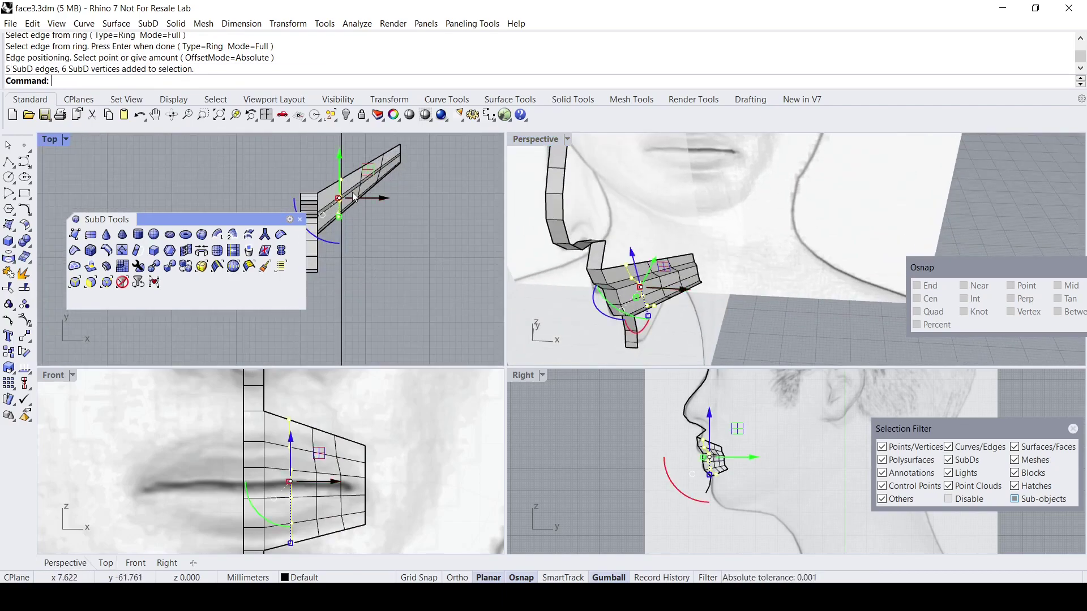
left_click_drag(340, 150, 340, 159)
left_click(354, 147)
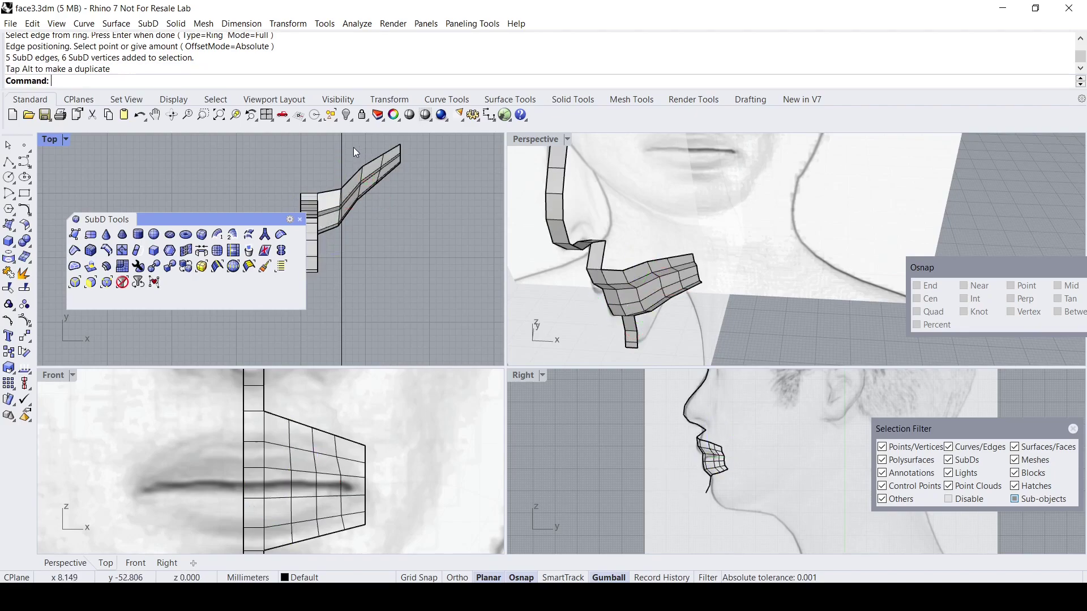
double_click(359, 190)
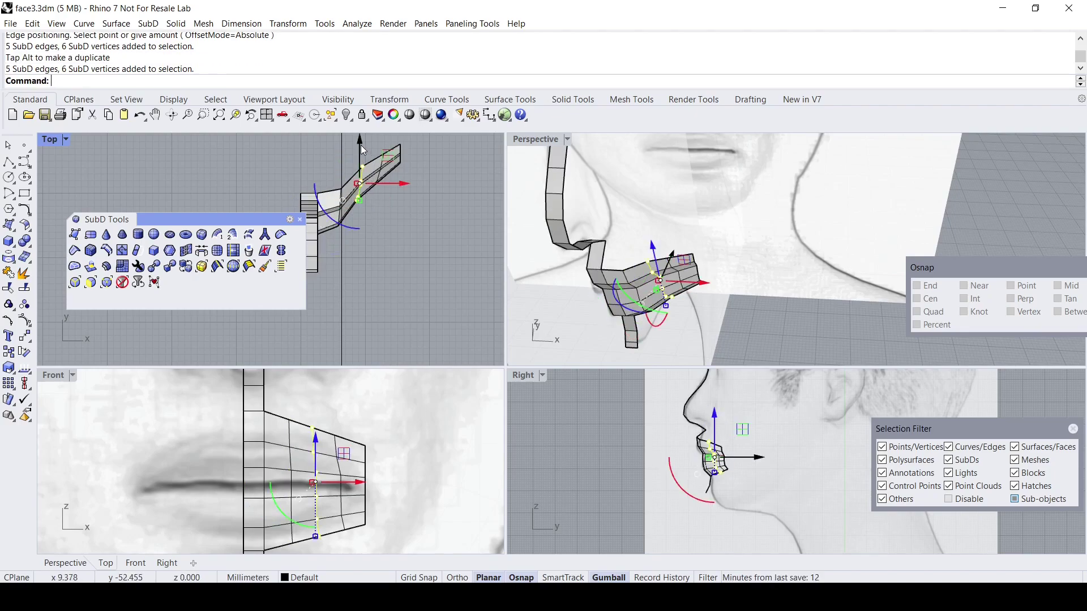
left_click_drag(361, 145, 387, 204)
scroll(403, 179, "down", 1)
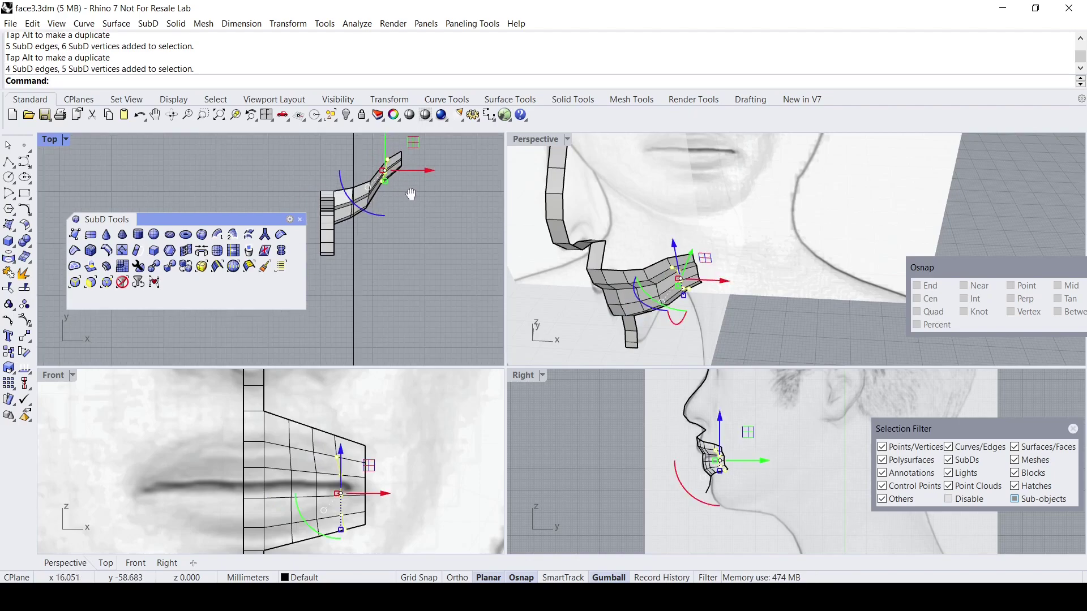
Select the full third inserted edge loop, scale it to reduce its depth, and move it forward along the Y axis.
right_click_drag(411, 194, 419, 237)
left_click(386, 189)
scroll(385, 188, "up", 4)
left_click_drag(381, 201, 409, 276)
scroll(407, 260, "up", 1)
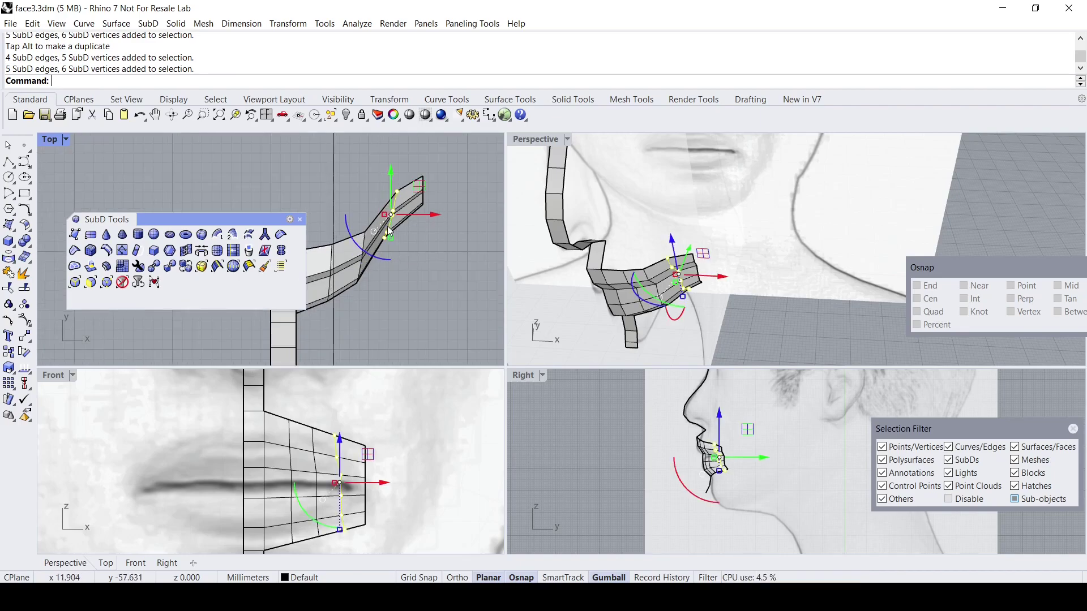
left_click_drag(389, 215, 391, 214)
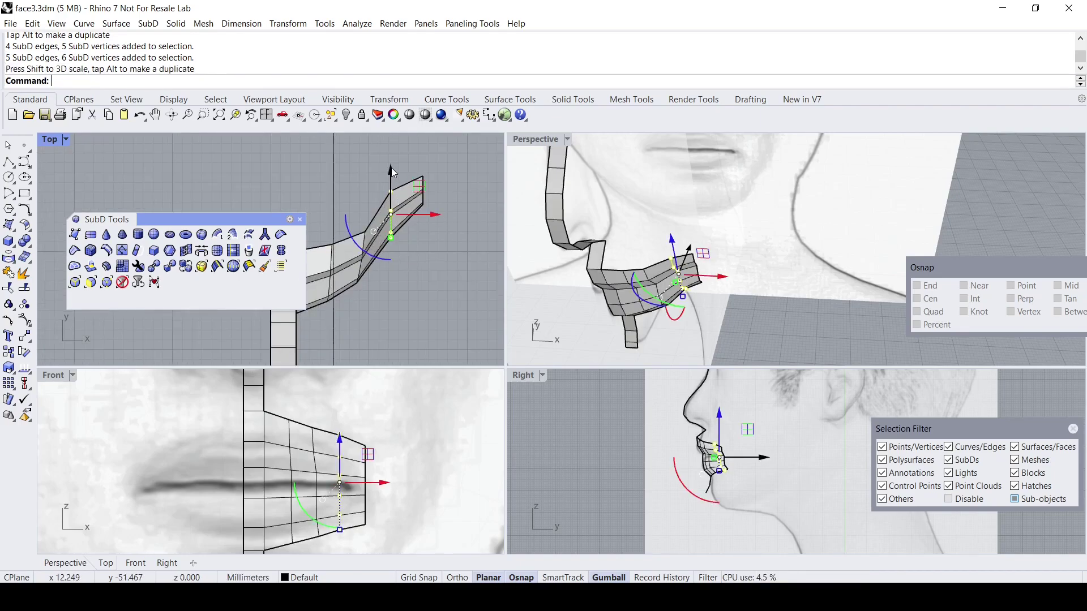
left_click_drag(391, 168, 391, 183)
Move the vertex just above the mouth line on the third inserted edge slightly forward along the Y axis.
right_click_drag(661, 298, 782, 263)
scroll(688, 283, "up", 3)
scroll(695, 288, "up", 2)
left_click(777, 258)
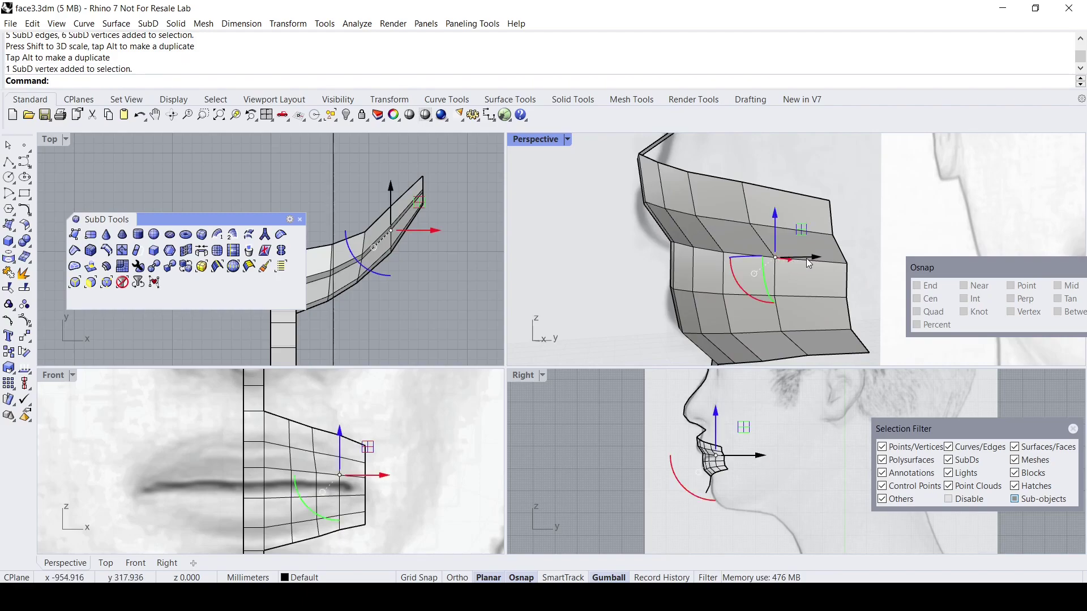
left_click_drag(806, 258, 800, 259)
scroll(799, 259, "down", 3)
right_click_drag(761, 261, 805, 258)
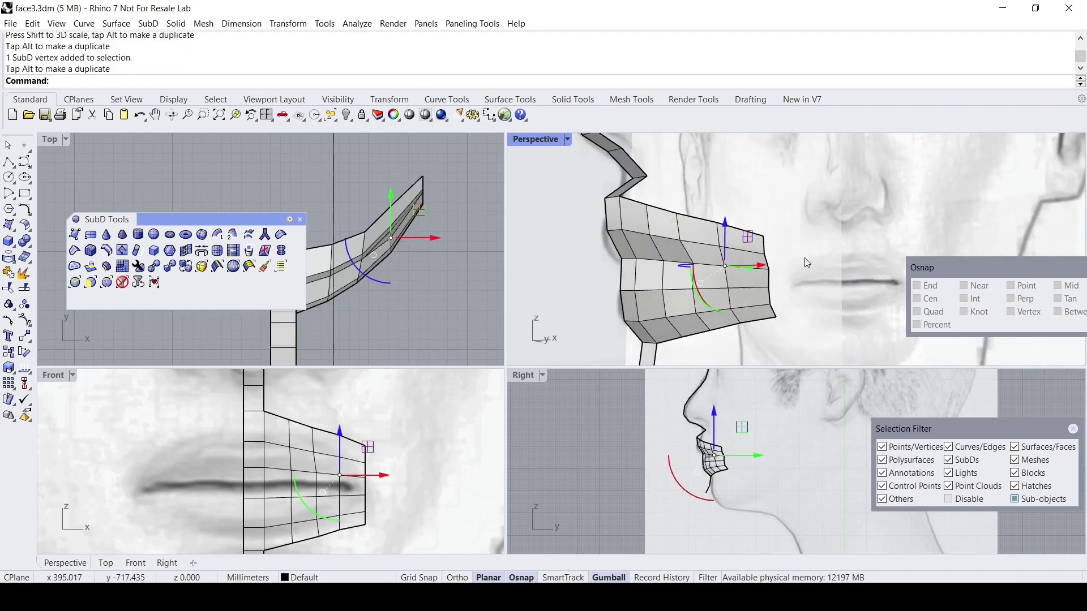
left_click(786, 254)
Maximize the Perspective viewport and frame the mouth panel.
right_click_drag(616, 281, 657, 272)
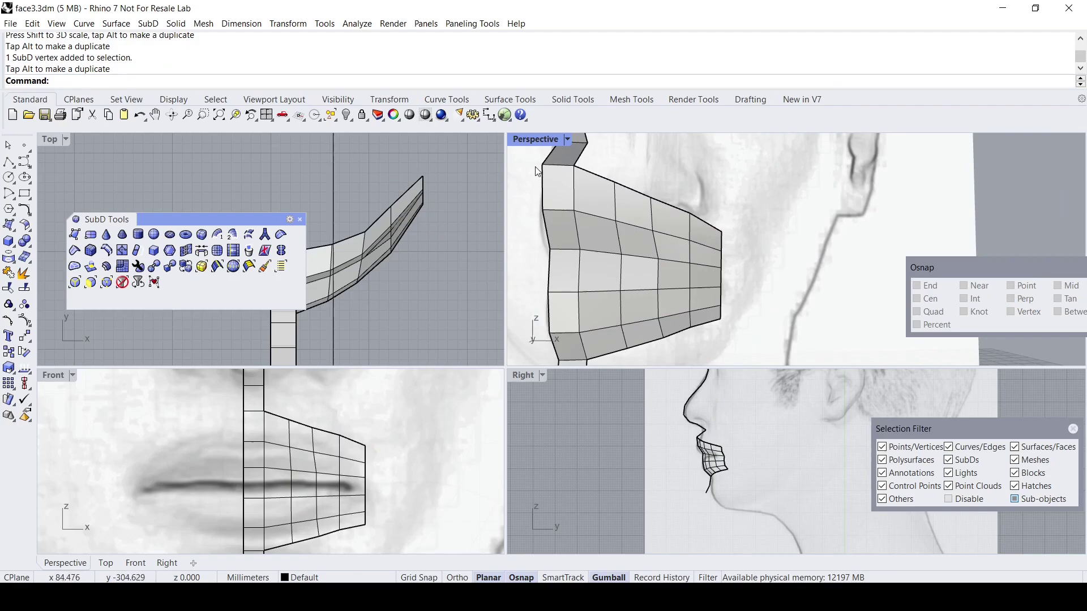
double_click(532, 140)
right_click_drag(519, 199, 668, 334)
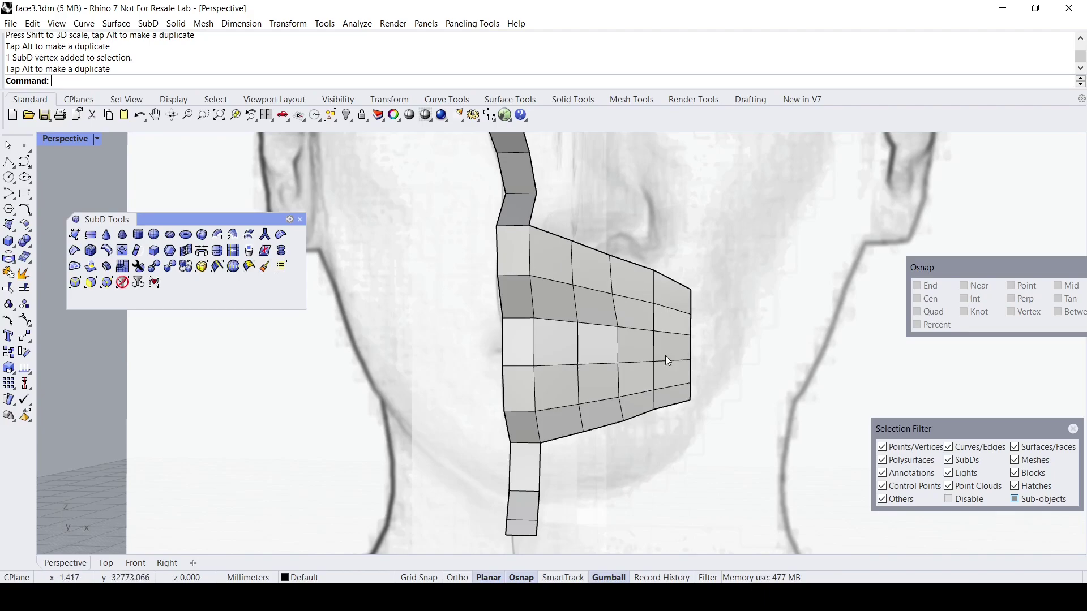
right_click_drag(535, 383, 437, 340)
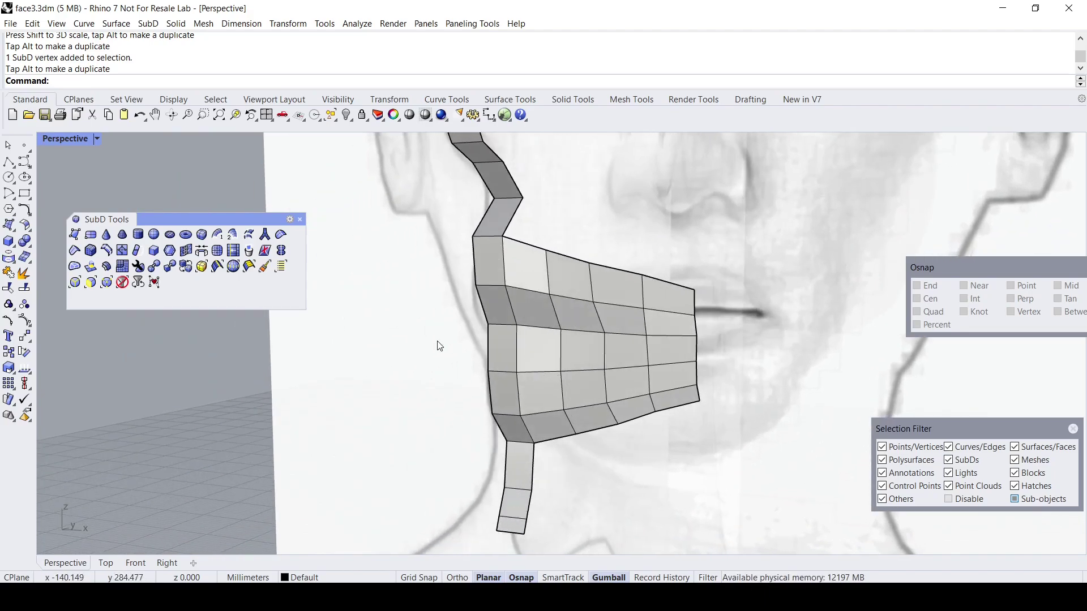
left_click(105, 252)
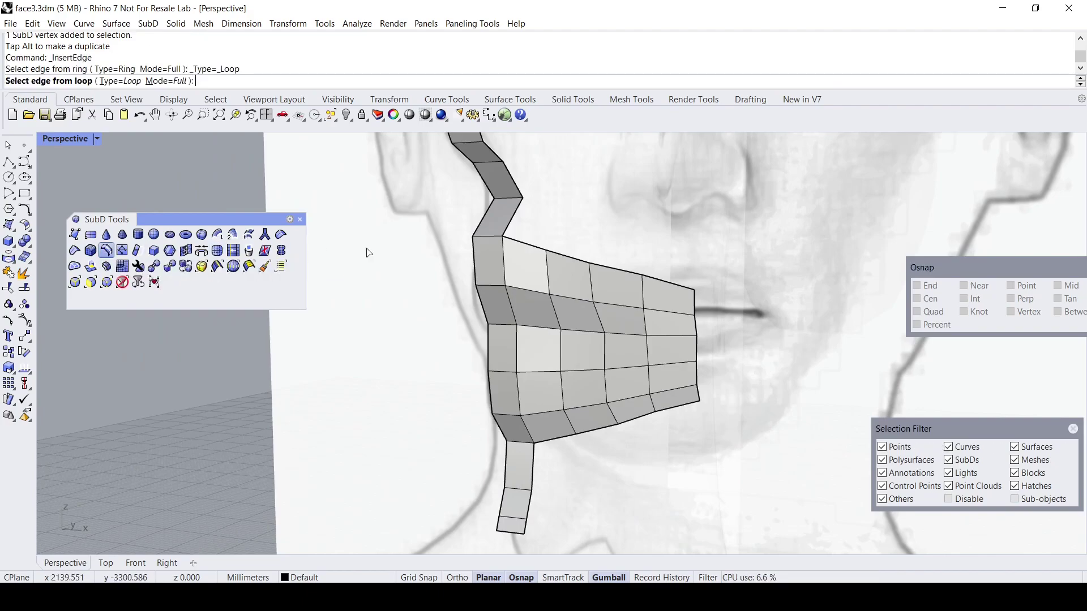
left_click(120, 82)
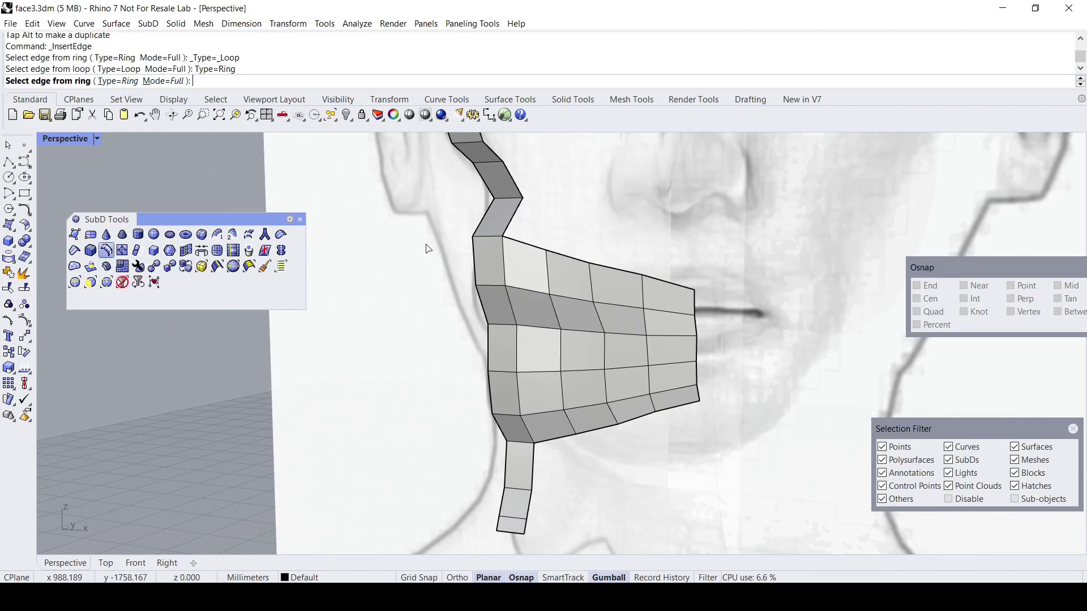
left_click(503, 268)
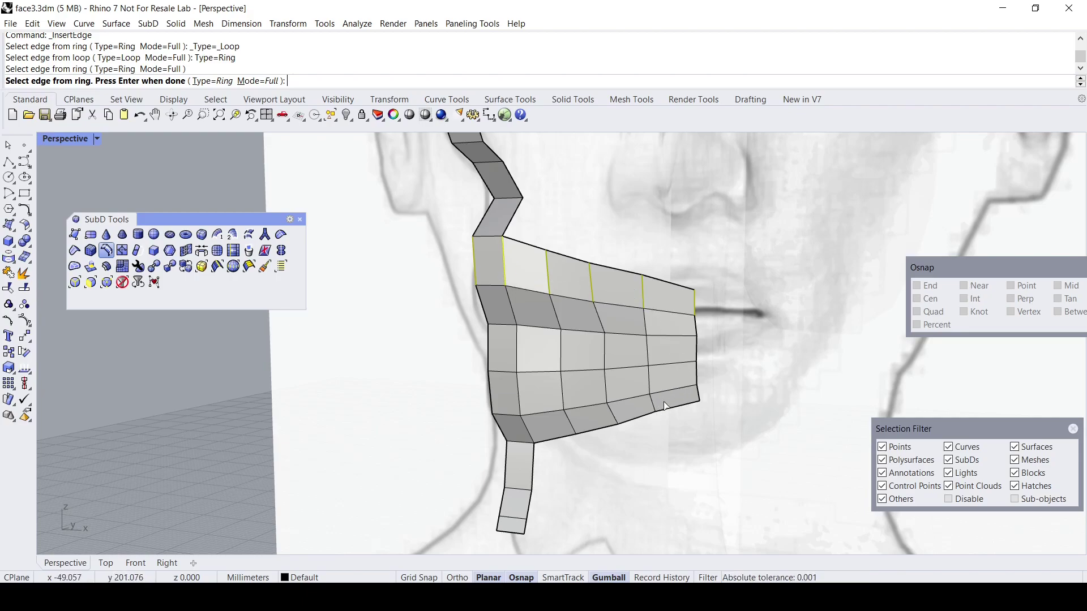
key("Return")
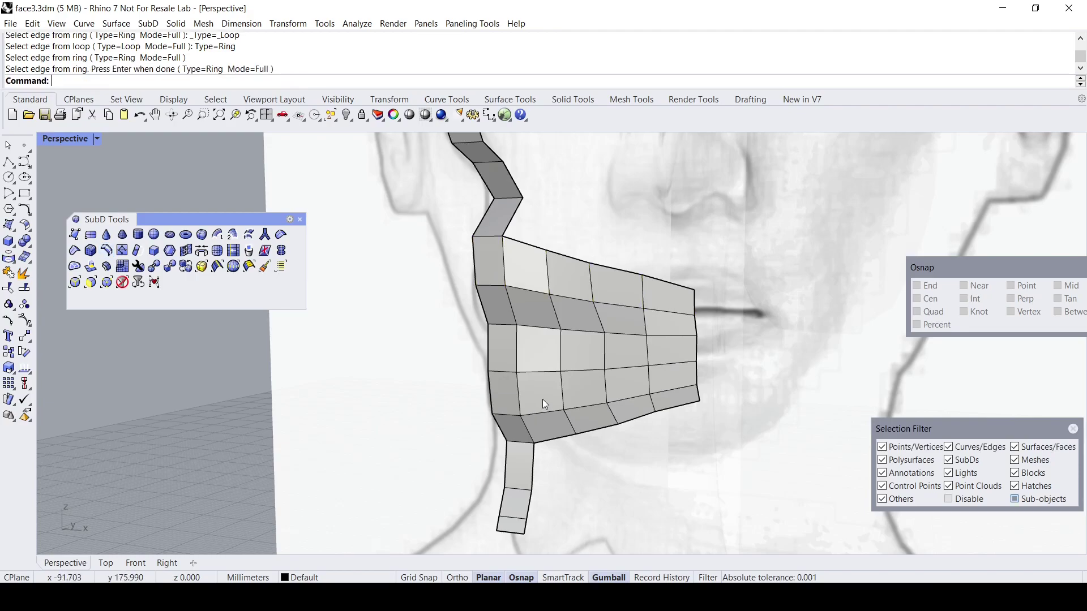
Delete the three middle rows of faces from the centre strip through the third inserted edge, leaving a ring around the mouth opening.
mouse_move(542, 399)
right_mouse_down()
mouse_move(568, 377)
mouse_move(547, 379)
right_mouse_up()
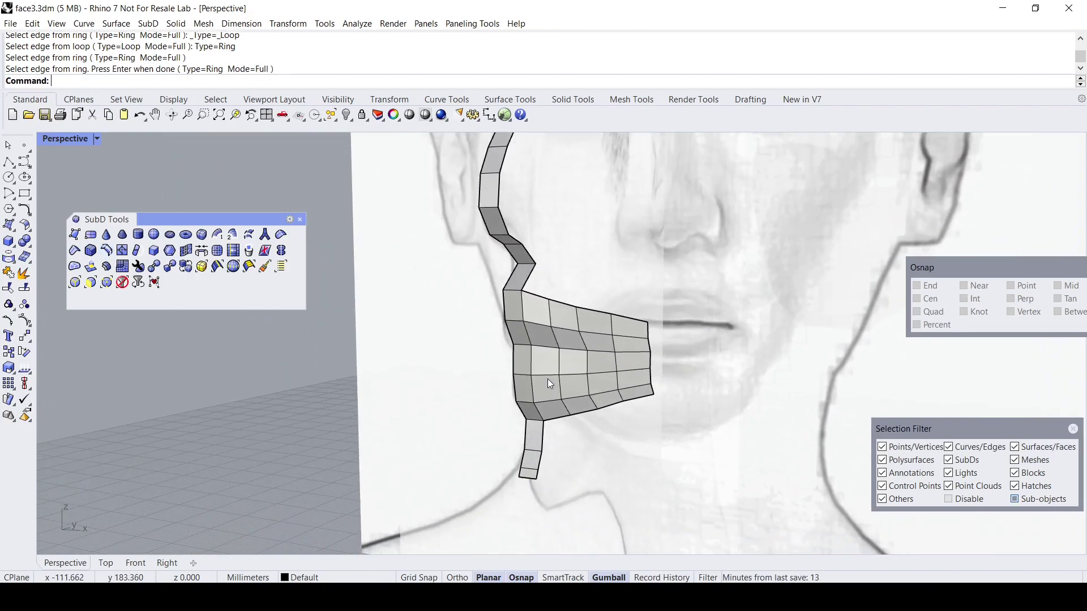
scroll(548, 379, "up", 4)
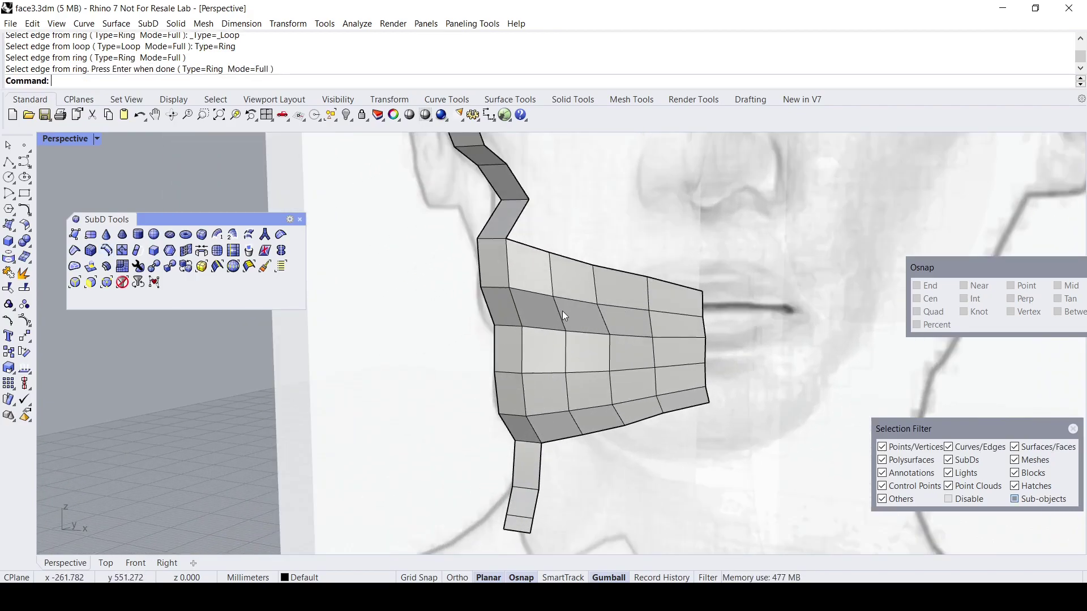
right_click_drag(510, 311, 556, 314)
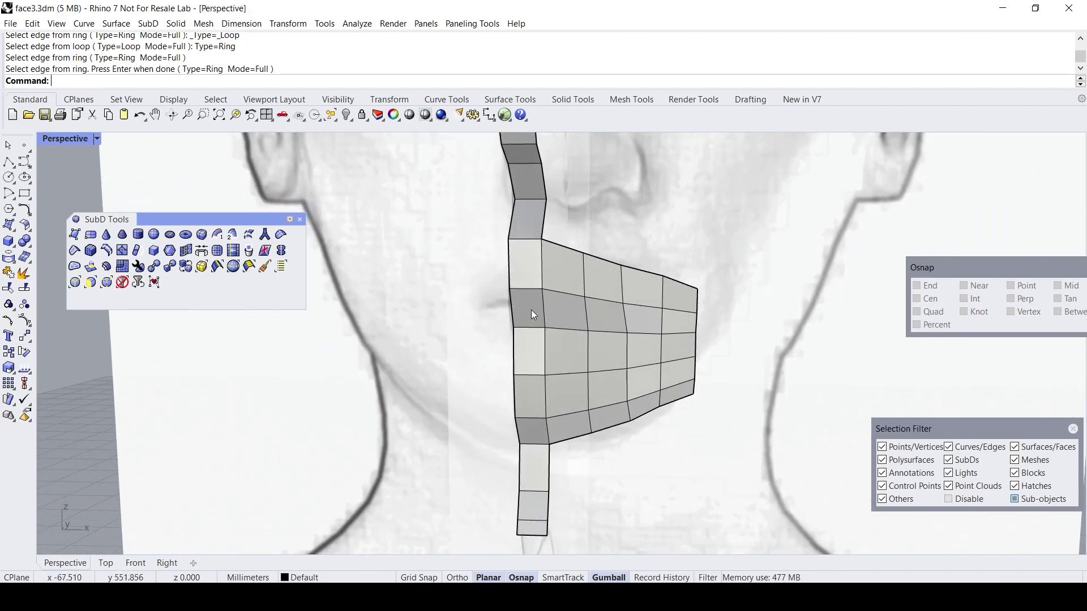
left_click(530, 317)
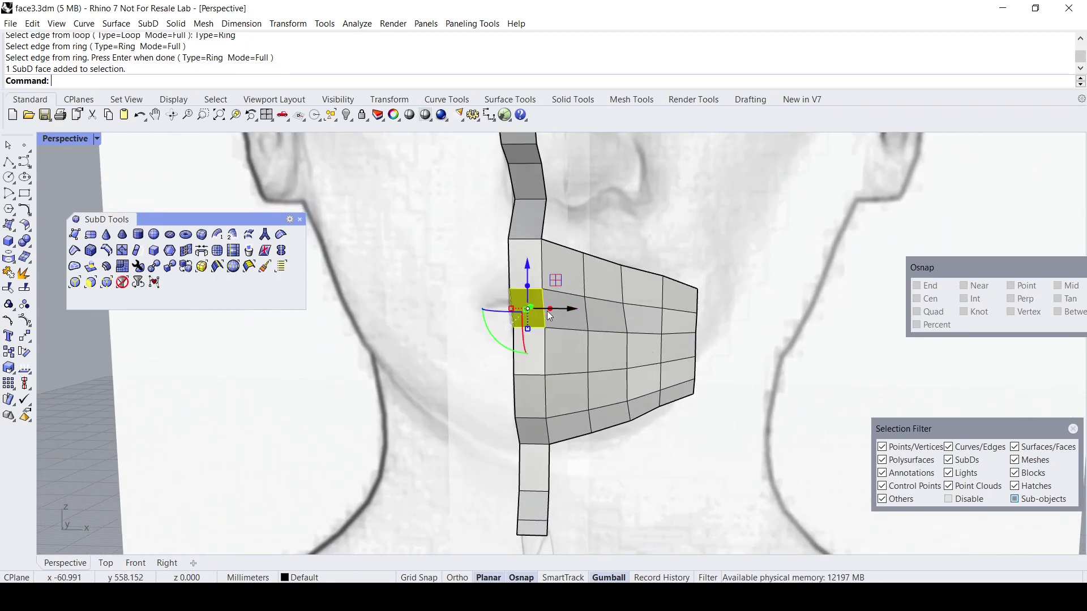
left_click(566, 317, "shift")
left_click(600, 316, "shift")
left_click(640, 324, "shift")
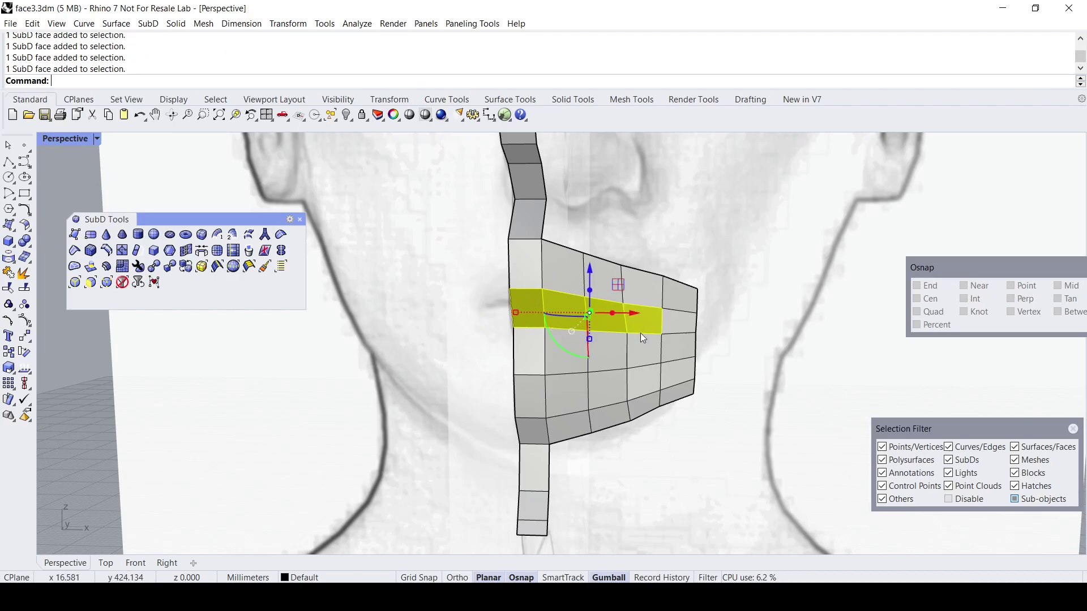
left_click(640, 351, "shift")
left_click(637, 381, "shift")
left_click(604, 391, "shift")
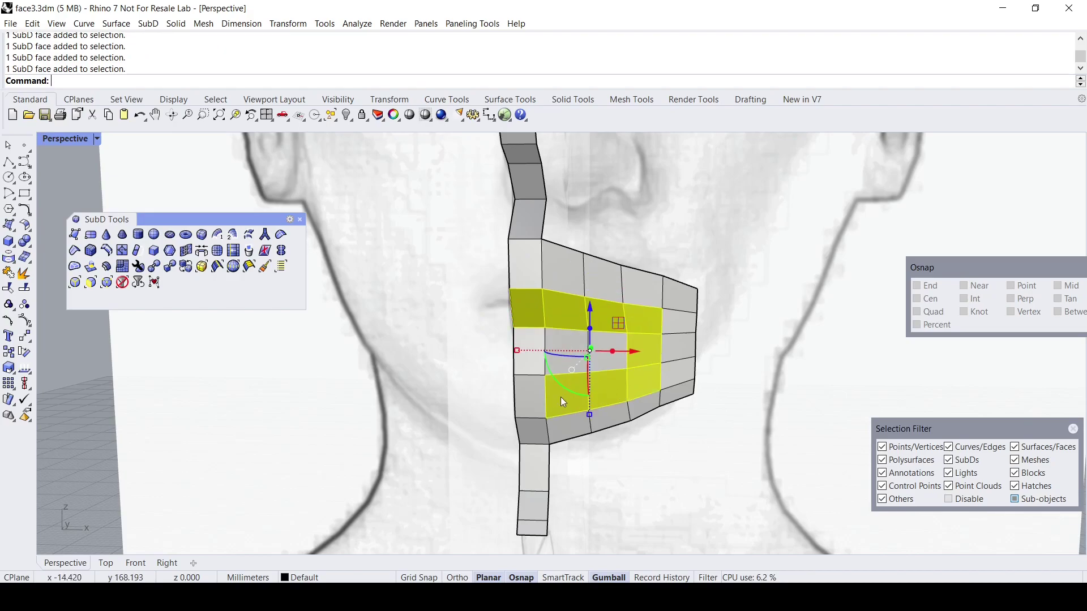
left_click(531, 394, "shift")
scroll(535, 366, "up", 3)
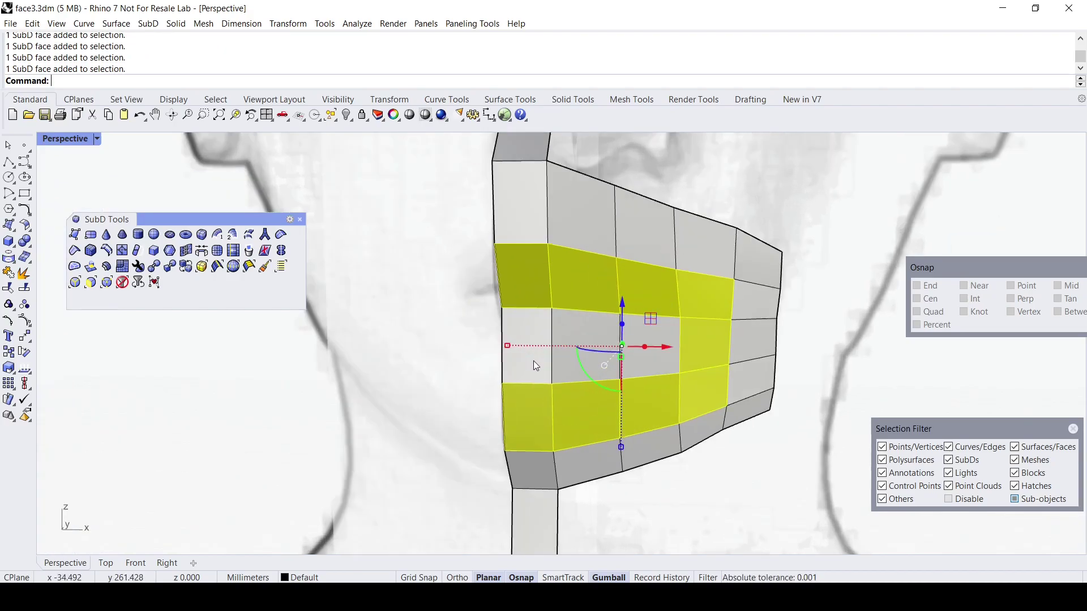
left_click(533, 362, "shift")
left_click(566, 359, "shift")
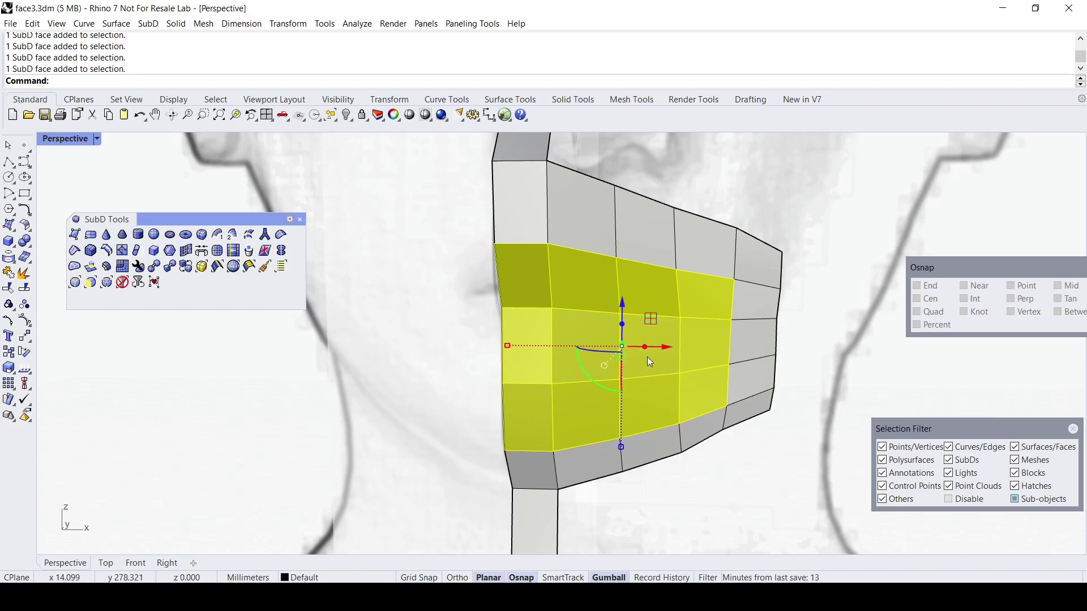
key("Delete")
Move the third vertex from the top of the mouth ring's outer border slightly forward along the Y axis.
scroll(647, 357, "down", 3)
right_click_drag(647, 354, 563, 354)
left_click(561, 352)
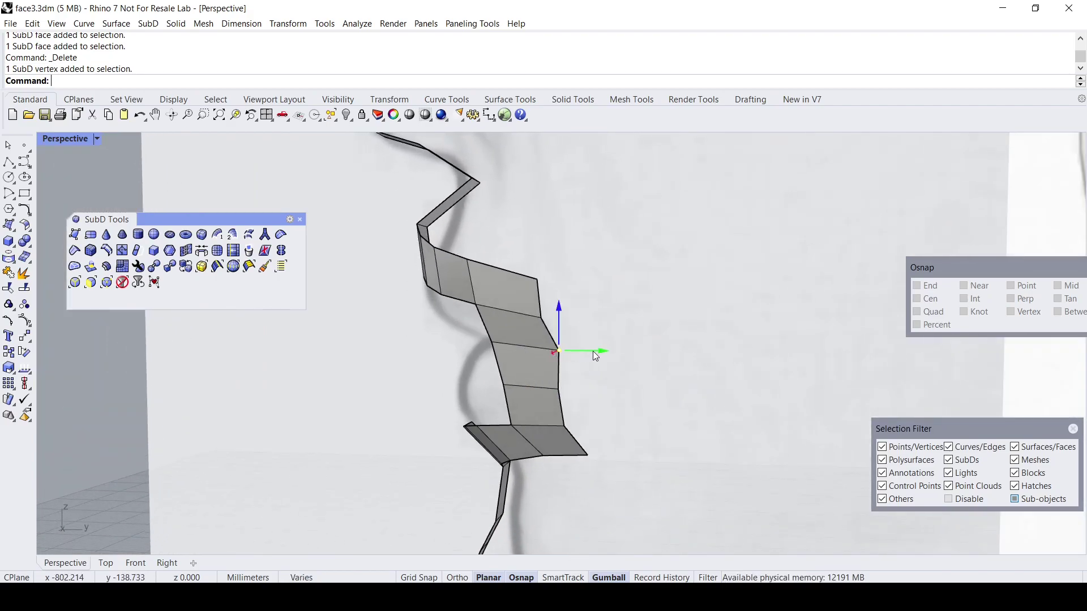
left_click_drag(593, 351, 587, 357)
right_click_drag(586, 357, 616, 368)
key("Escape")
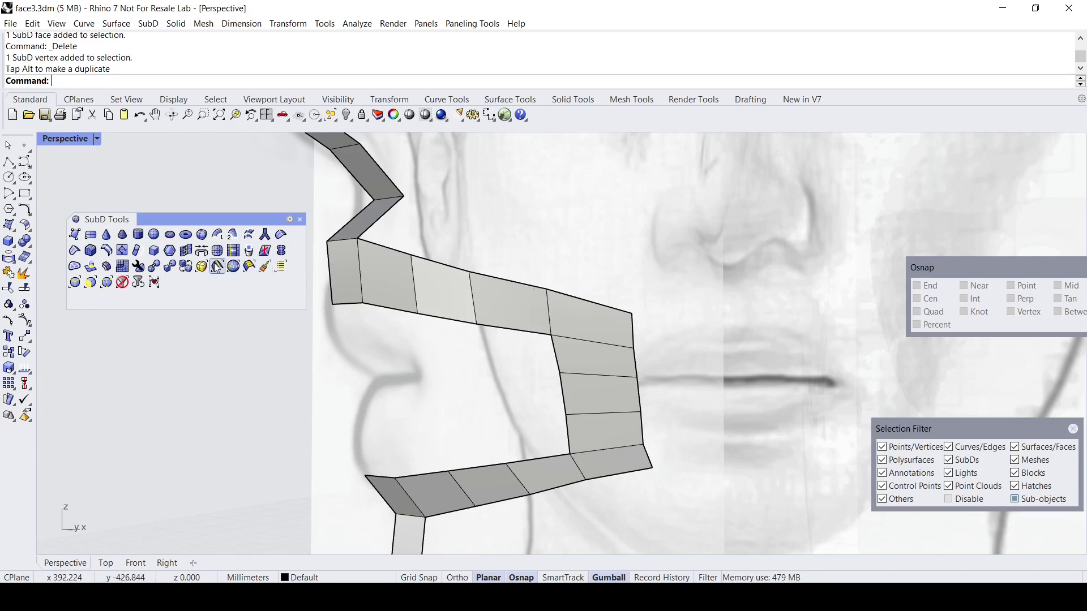
Insert an edge across the mouth ring's upper strip, just in front of the edge at the inner corner.
left_click(123, 253)
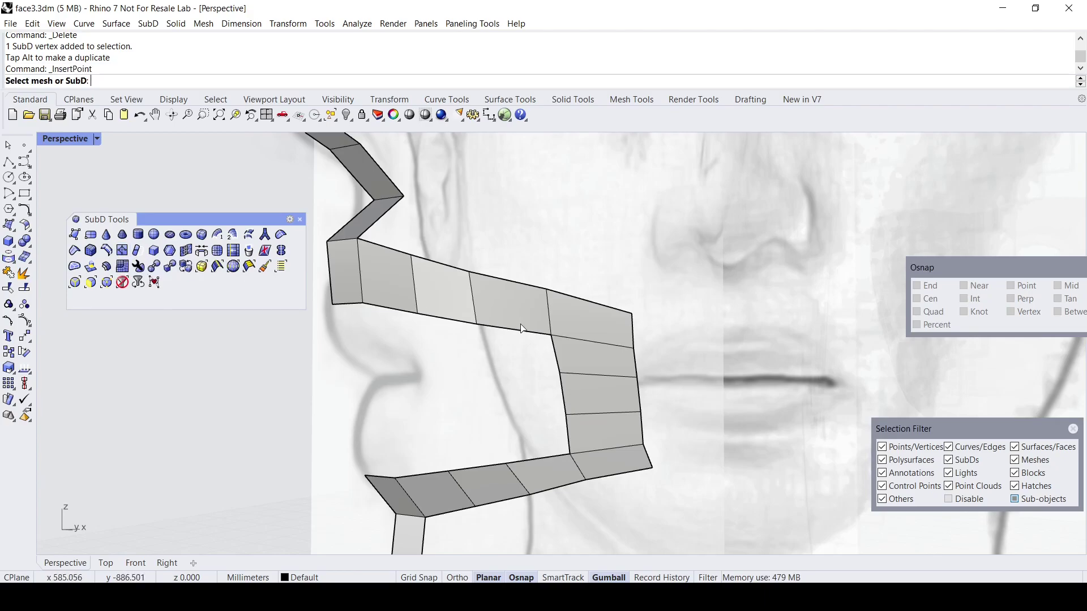
left_click(530, 290)
left_click(525, 287)
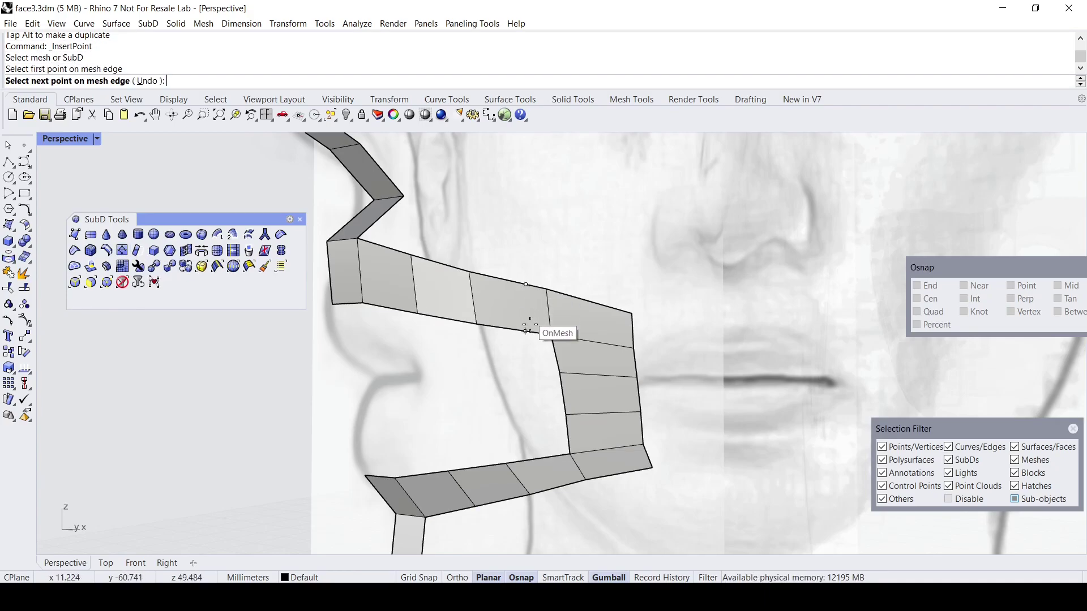
left_click(531, 334)
key("Return")
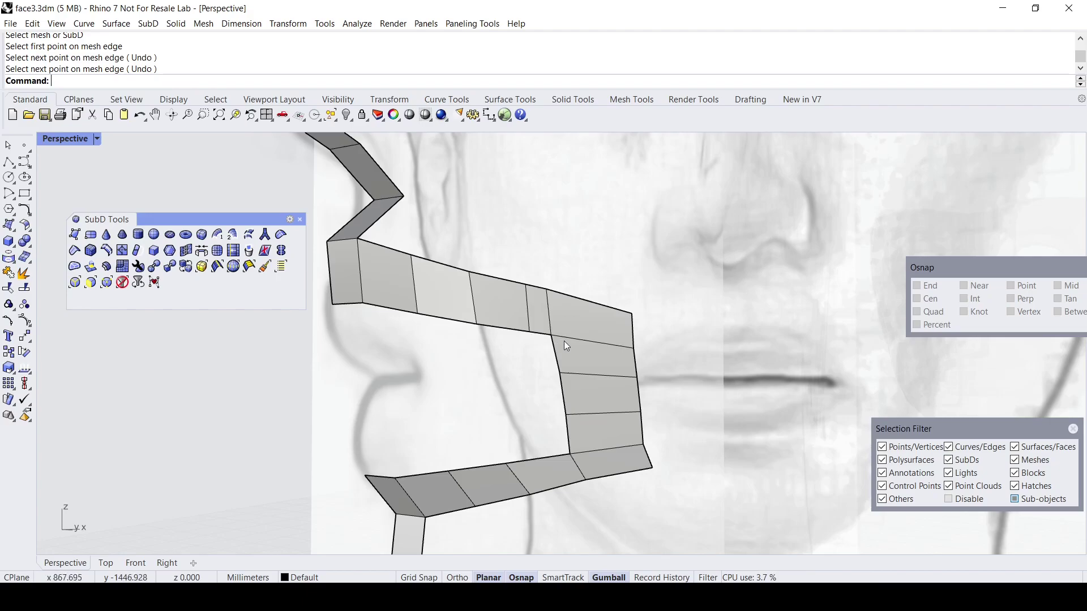
Delete the narrow upper-strip face between the newly inserted edge and the ring's corner face.
right_click_drag(563, 344, 546, 352)
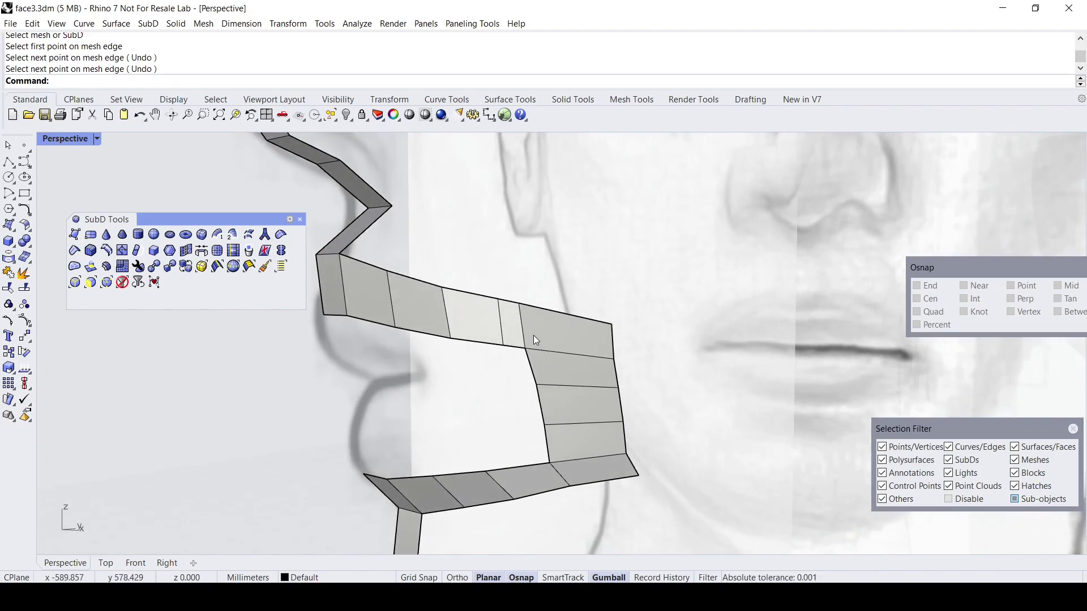
left_click(513, 326)
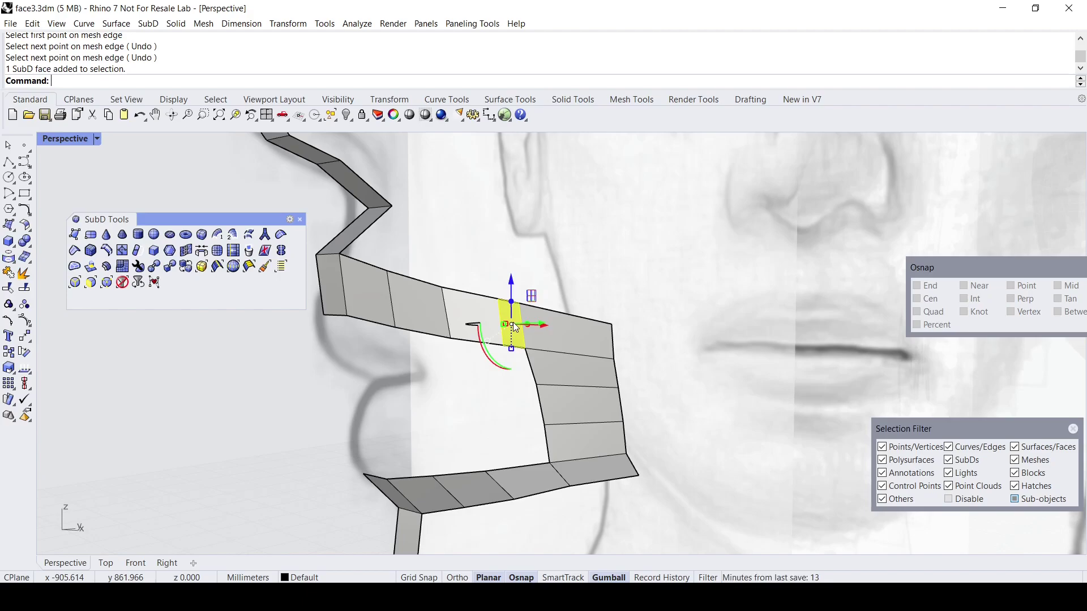
key("Delete")
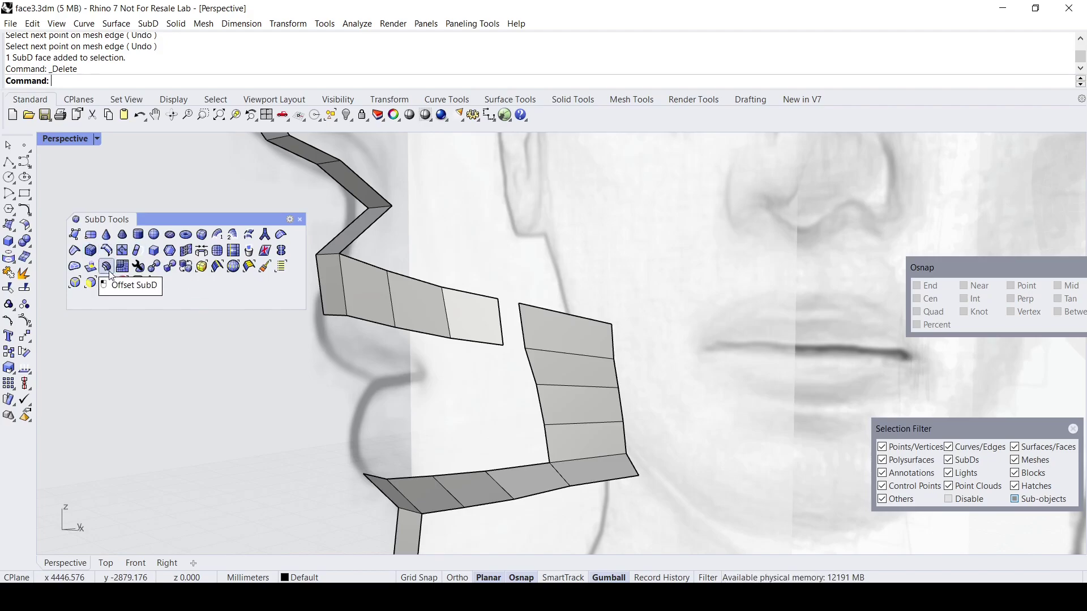
Append a four-sided SubD face from the upper strip's open edge to the ring's upper outer and inner corner vertices.
left_click(76, 235)
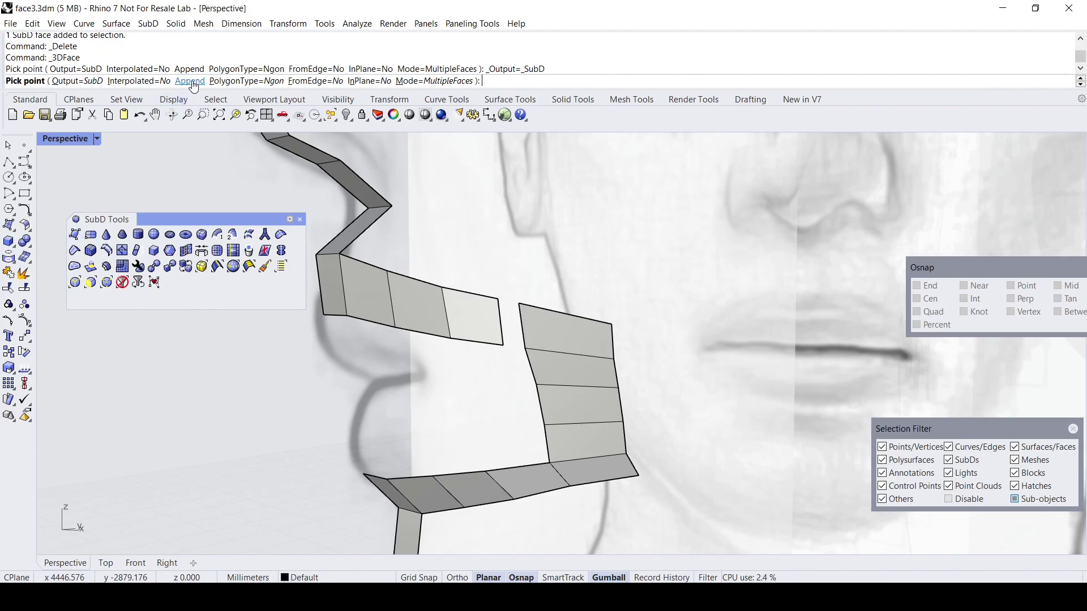
left_click(190, 81)
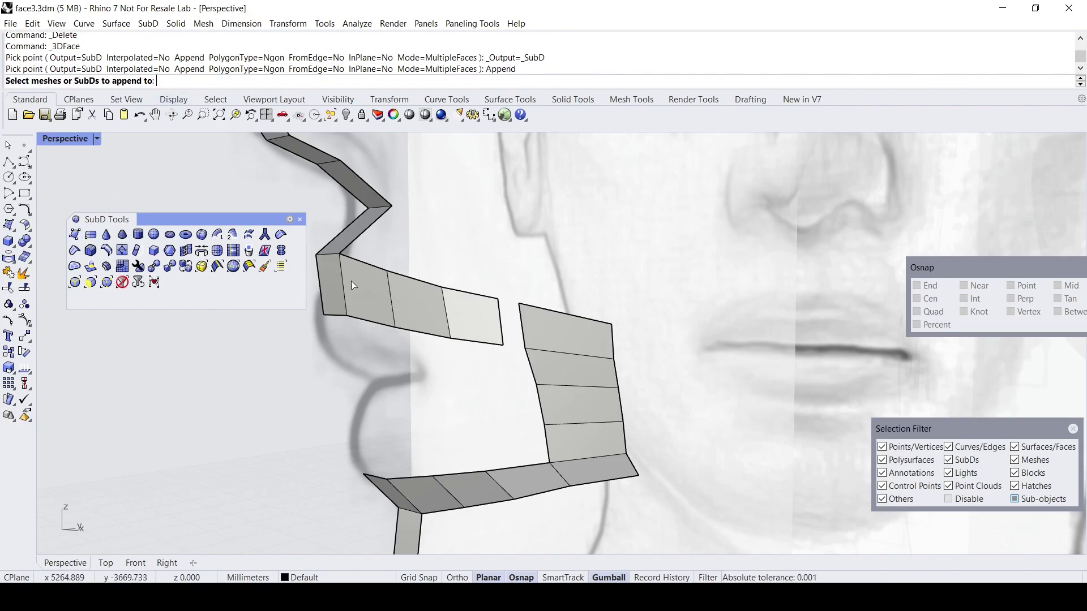
left_click(428, 315)
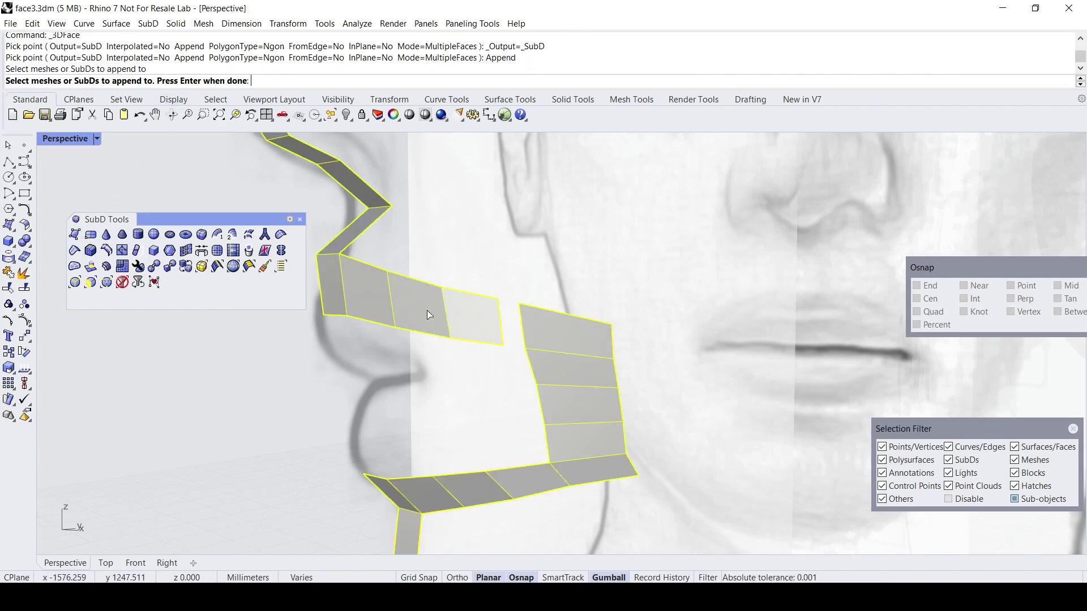
key("Return")
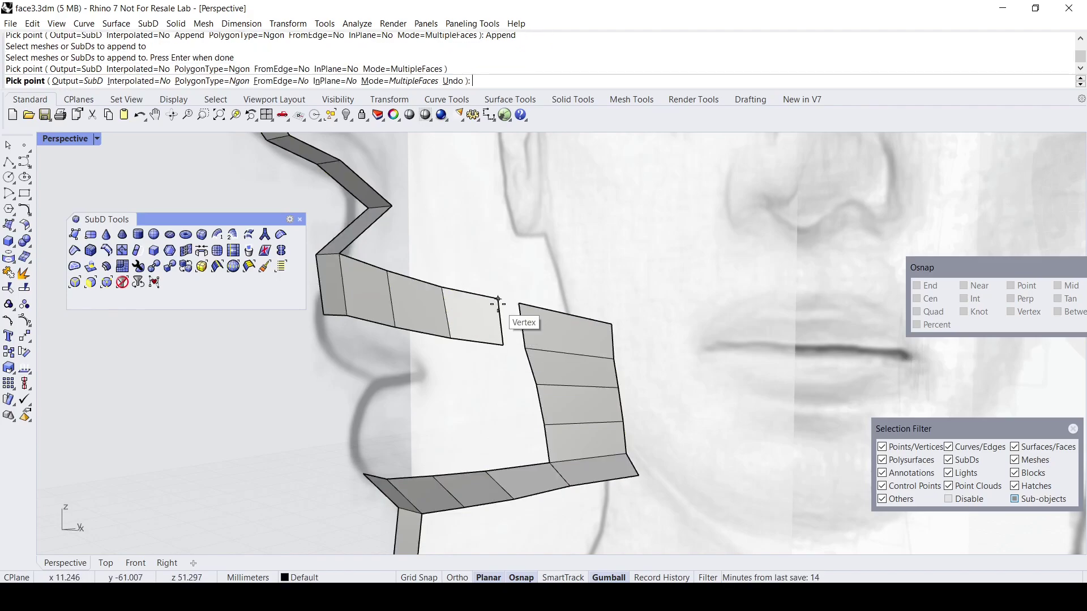
left_click(498, 300)
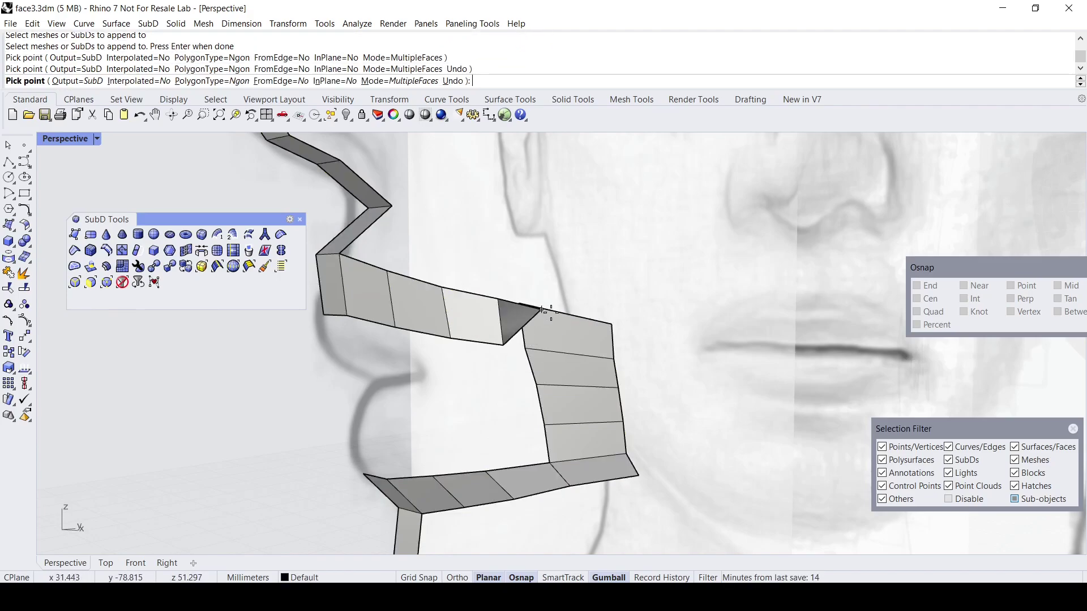
left_click(610, 323)
left_click(525, 344)
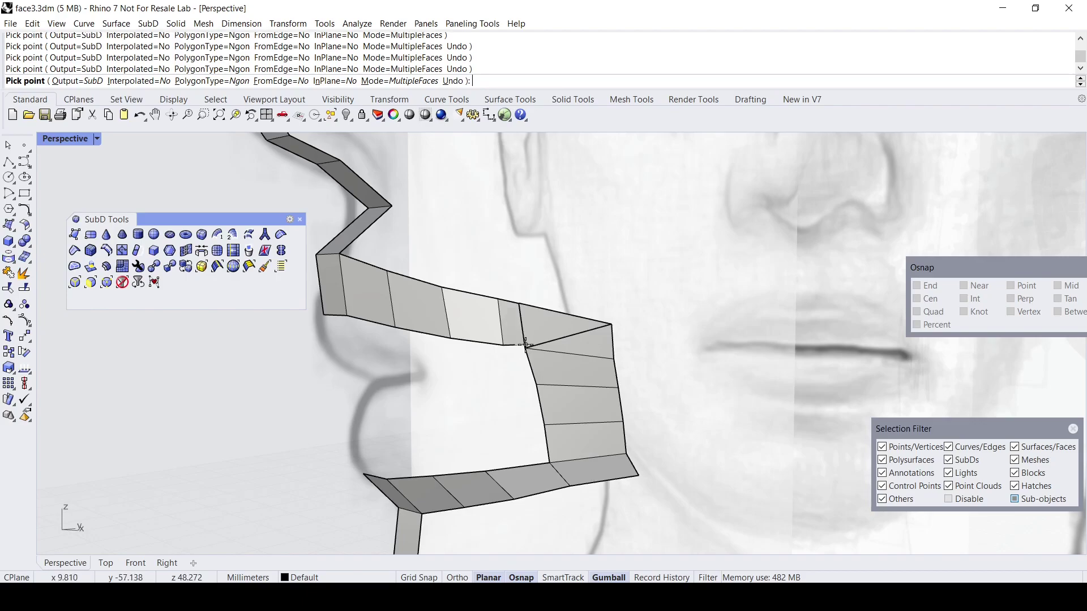
right_click(524, 347)
Delete the old upper corner face of the mouth ring that overlaps the newly appended face.
right_click_drag(524, 346, 506, 361)
scroll(478, 368, "up", 4)
scroll(466, 368, "up", 4)
left_click(453, 335, "ctrl+shift")
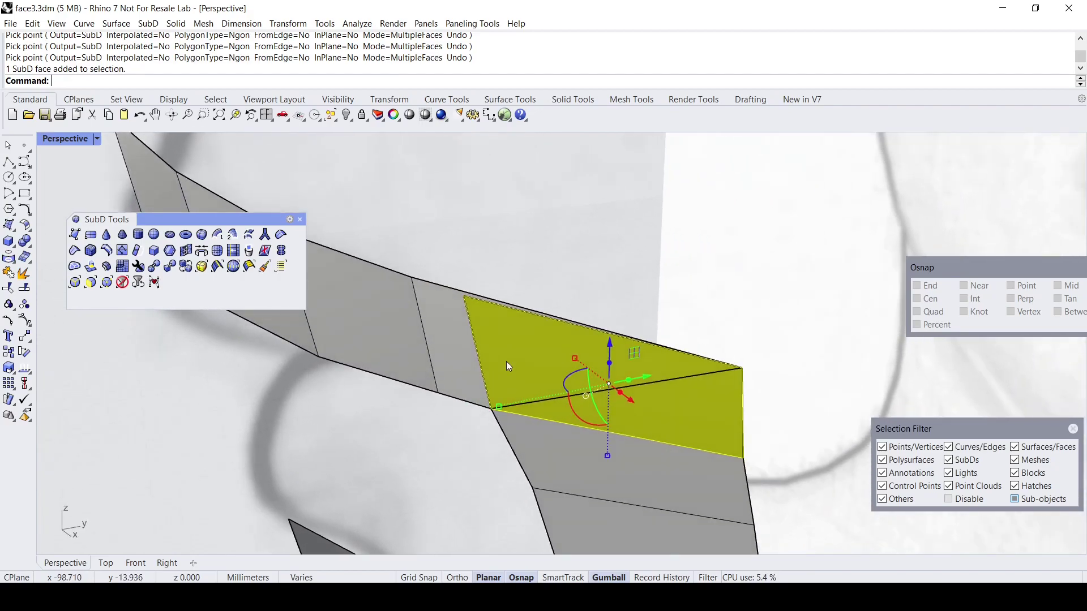
key("Delete")
scroll(507, 363, "down", 6)
right_click_drag(530, 407, 563, 371)
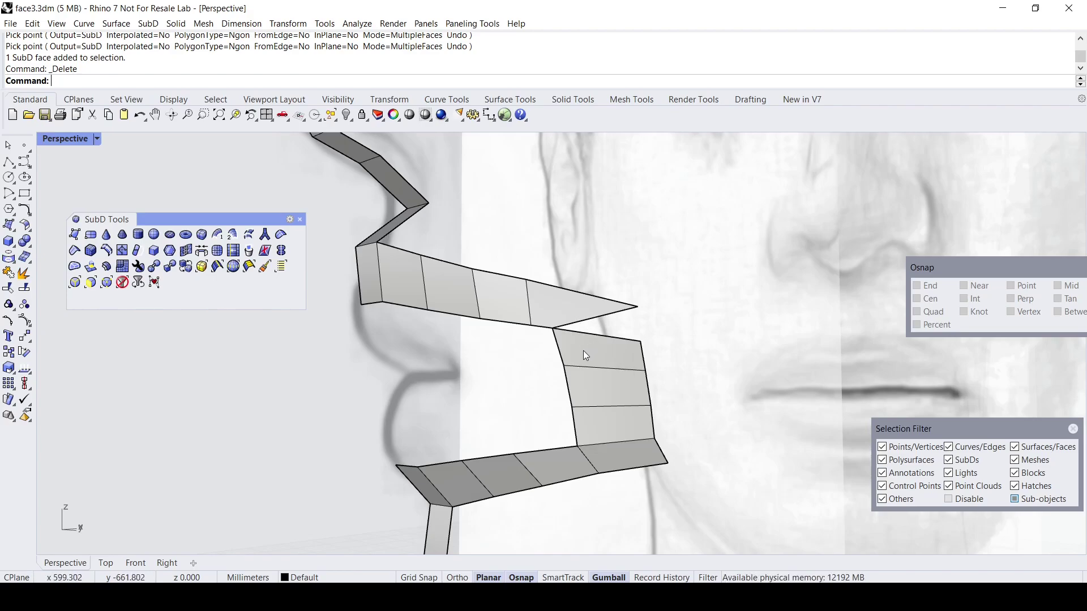
Move the top outer vertex of the ring's vertical strip up, snapping it onto the tip of the appended face.
right_click_drag(584, 351, 510, 343)
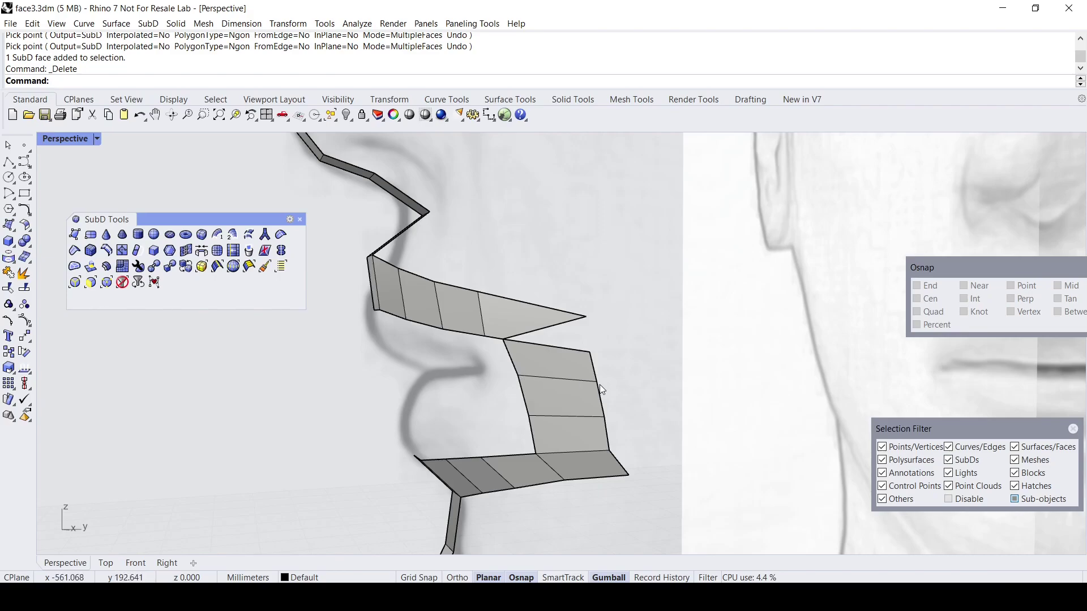
right_click_drag(546, 359, 594, 357)
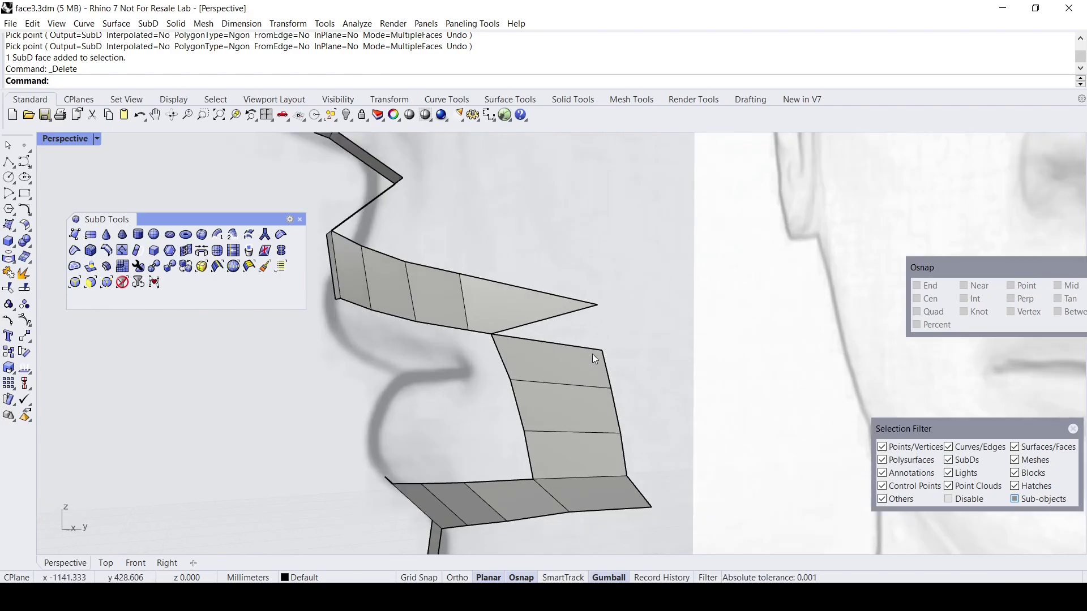
left_click(602, 352)
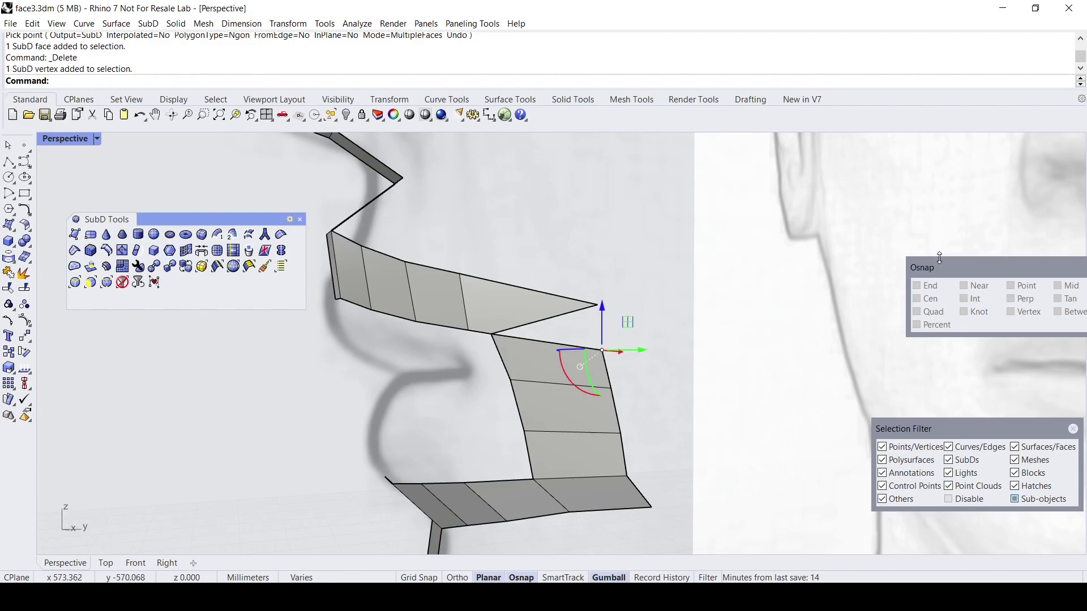
left_click_drag(939, 258, 693, 232)
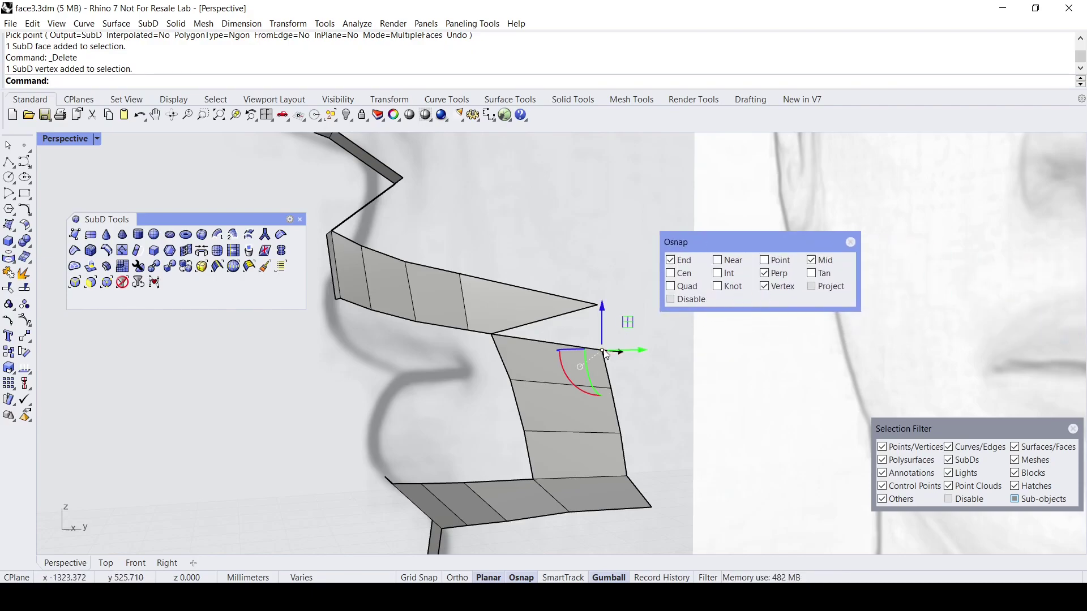
left_click_drag(603, 351, 597, 306)
Raise the second vertex from the top of the vertical strip's outer border slightly along the Z axis.
scroll(586, 348, "down", 3)
right_click_drag(586, 348, 595, 362)
left_click(623, 366)
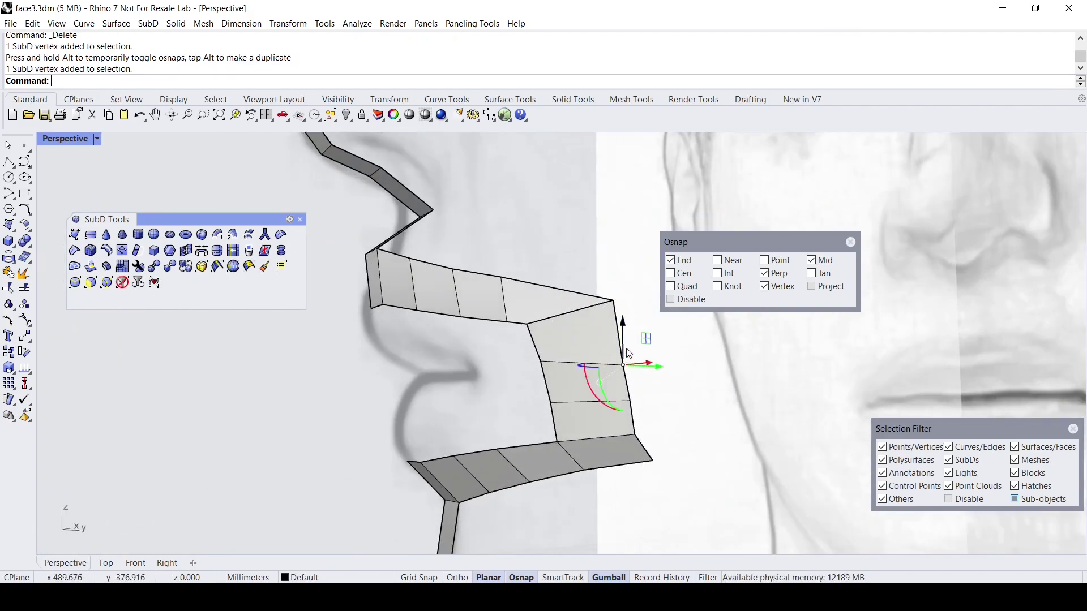
left_click_drag(623, 366, 622, 347)
Move the mouth ring's lowest outer corner vertex slightly forward to even out the outer border.
right_click_drag(611, 401, 669, 368)
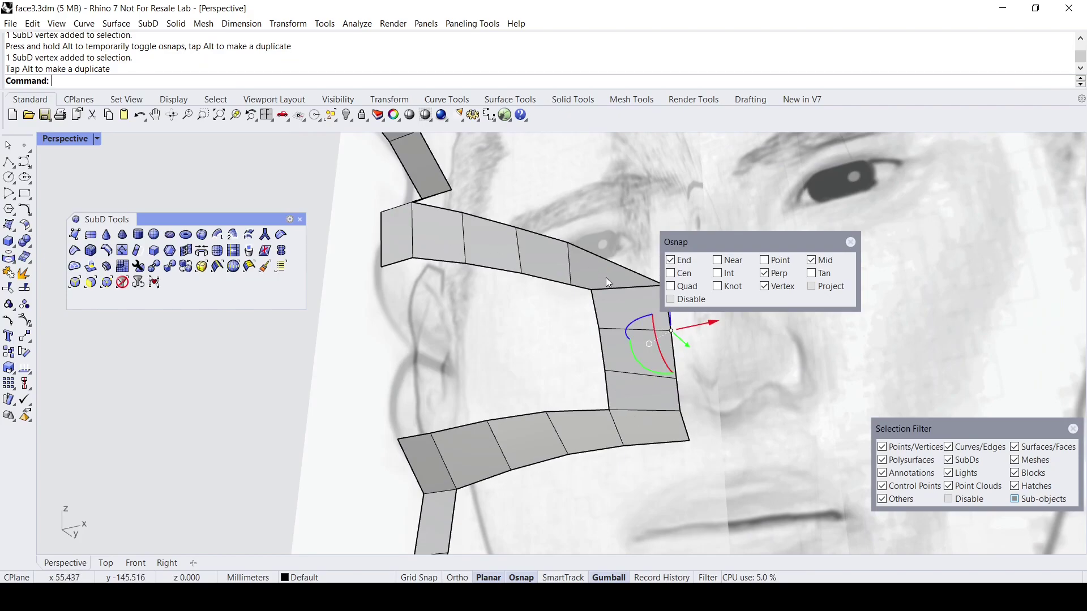
right_click_drag(606, 278, 579, 302)
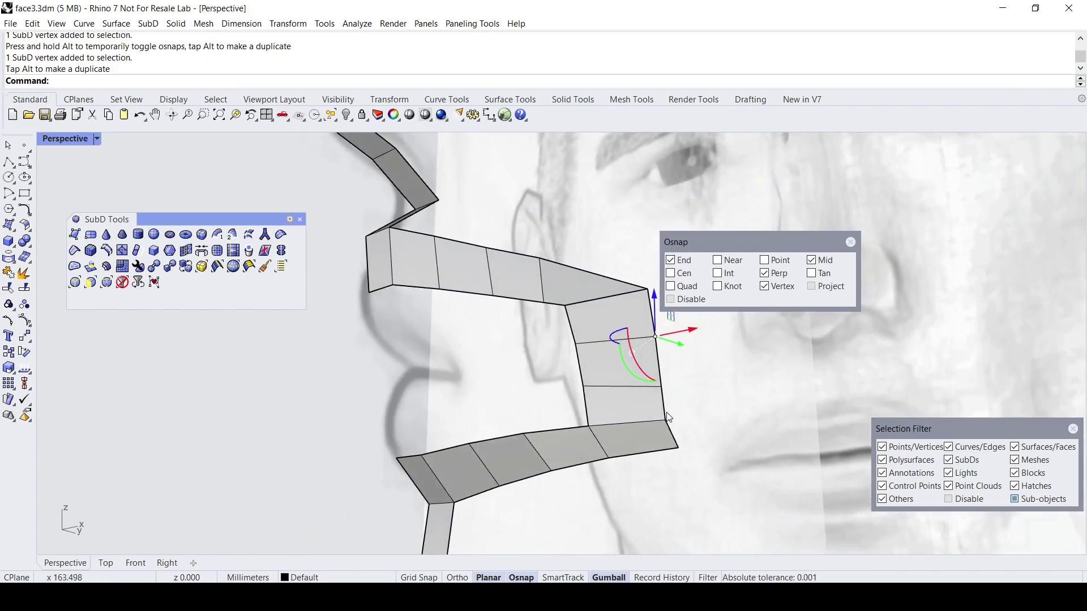
right_click_drag(602, 443, 648, 406)
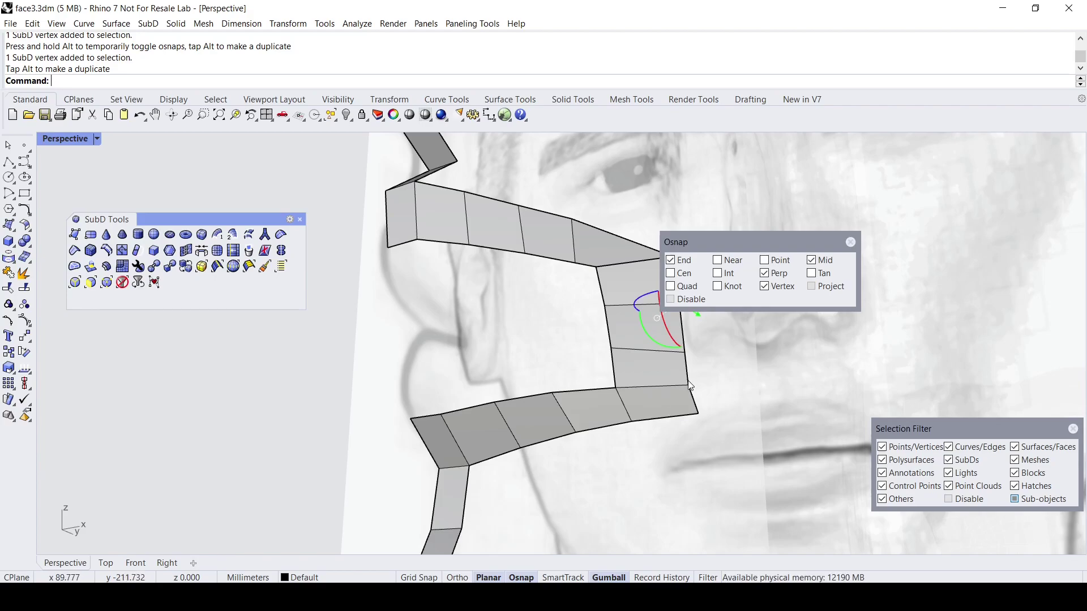
right_click_drag(649, 407, 707, 382)
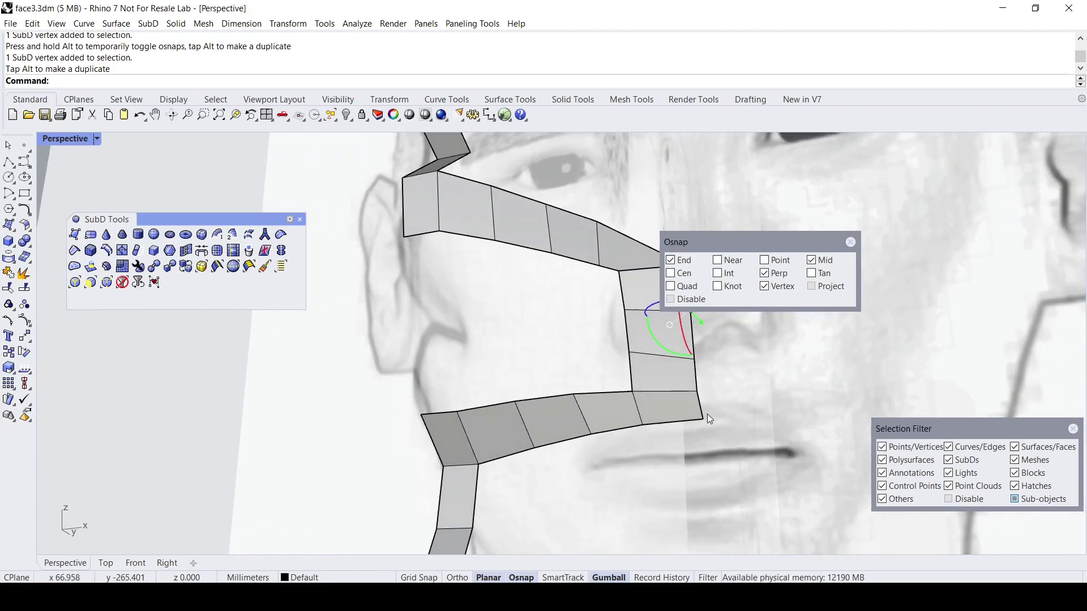
right_click_drag(693, 420, 623, 444)
left_click(651, 435)
left_click_drag(637, 450, 617, 449)
right_click_drag(618, 449, 576, 389)
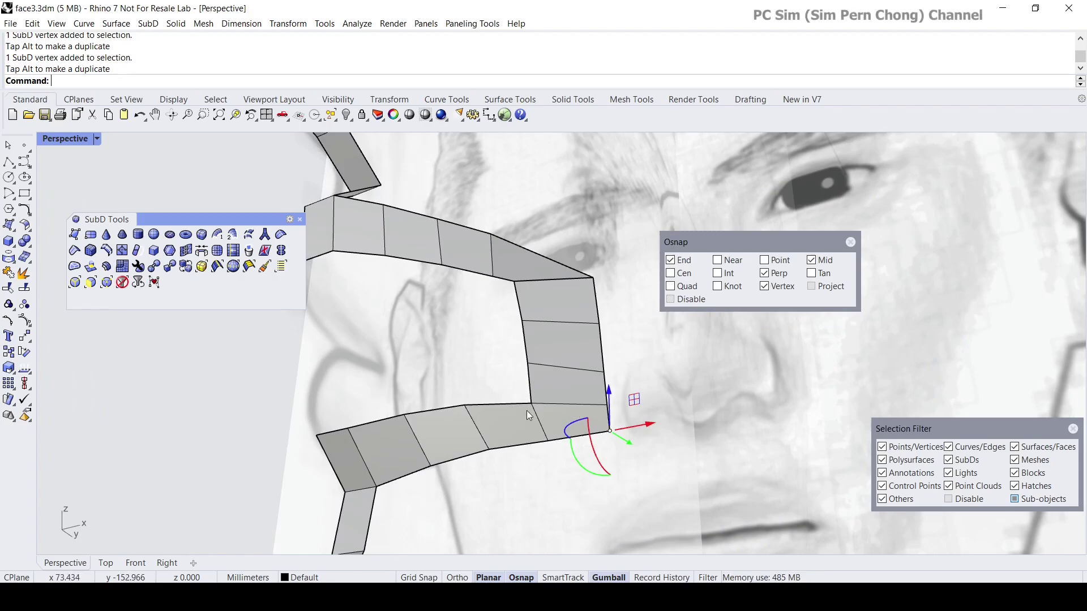
key("Escape")
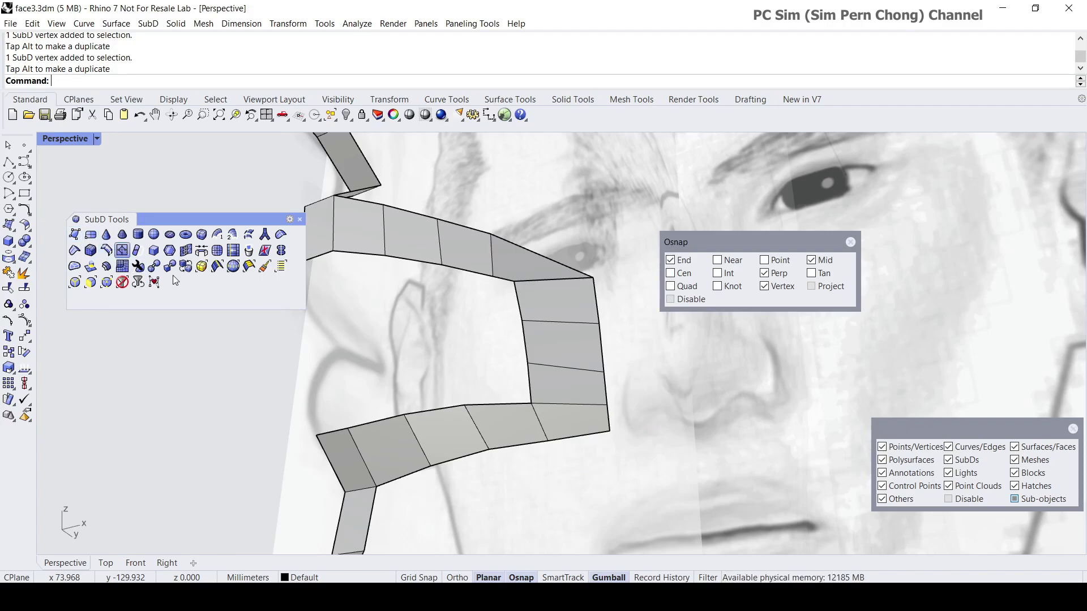
Insert an edge across the mouth ring's lower strip, just in front of the edge at the inner corner.
left_click(122, 250)
left_click(515, 411)
left_click(514, 405)
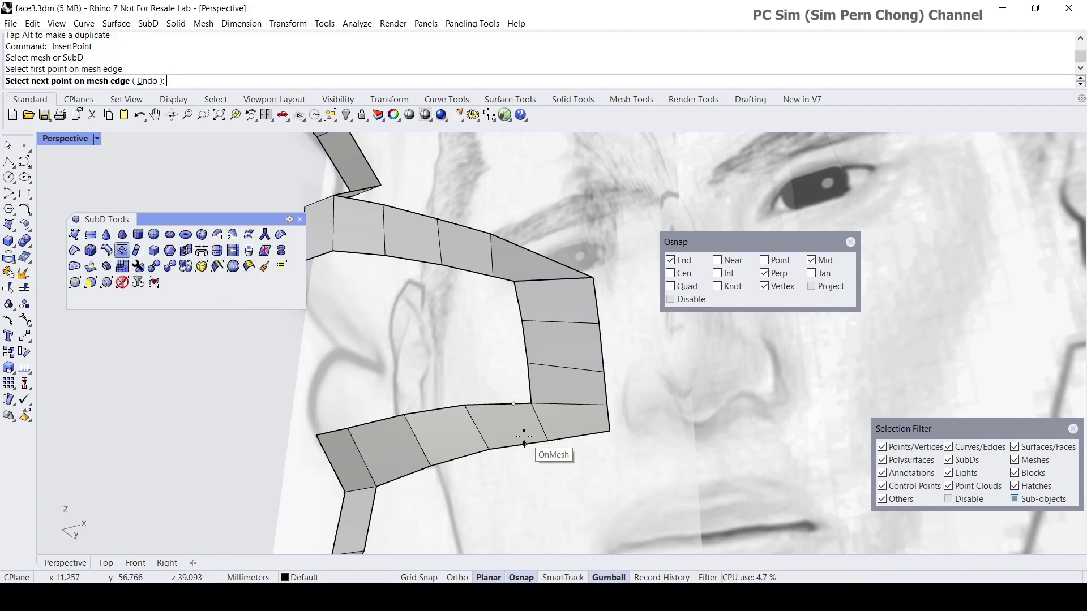
scroll(522, 442, "up", 3)
left_click(530, 445)
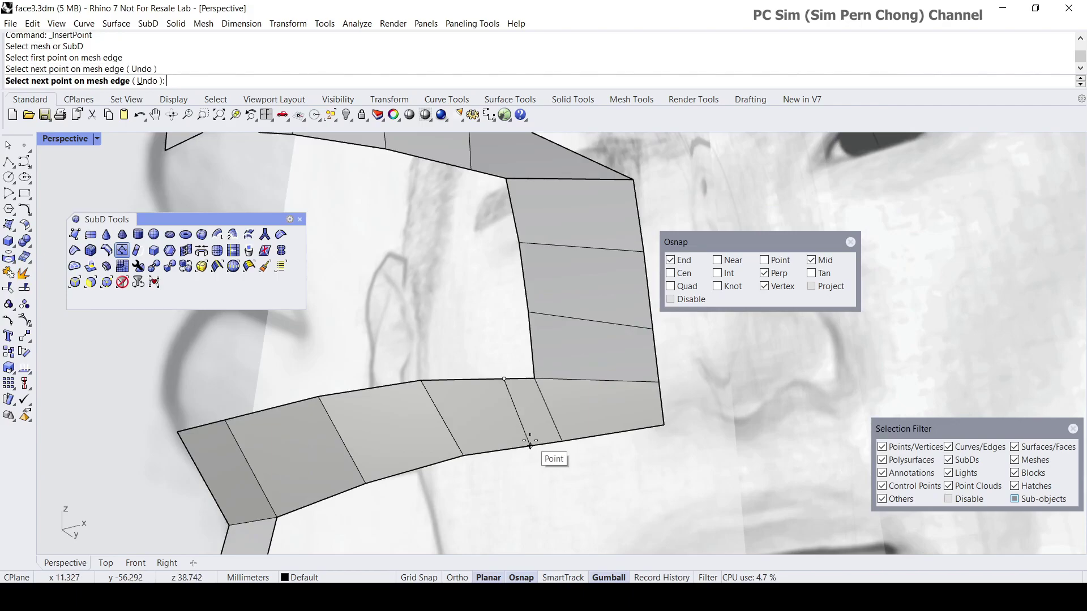
key("Return")
scroll(534, 450, "down", 2)
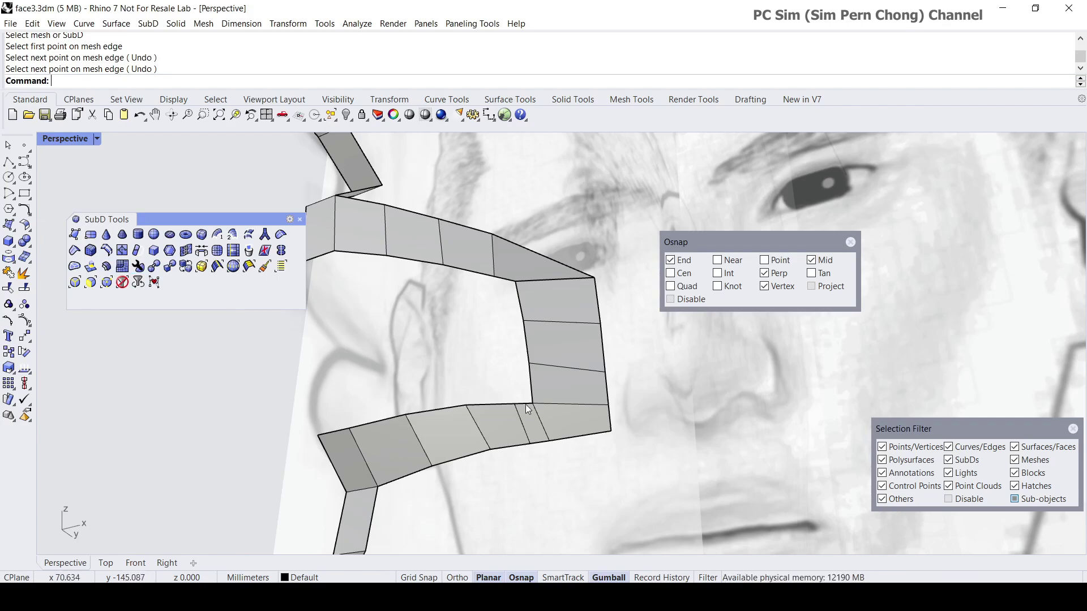
Replace the vertical strip's lowest face with an appended four-sided SubD face reaching the lower outer corner and the ring's inner corner.
left_click(570, 391)
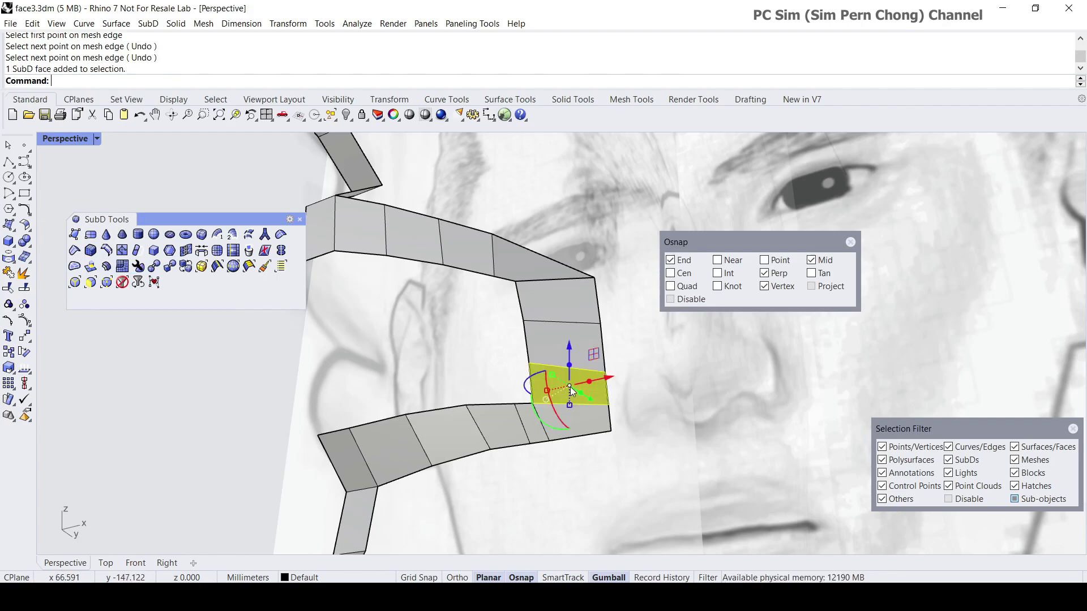
key("Delete")
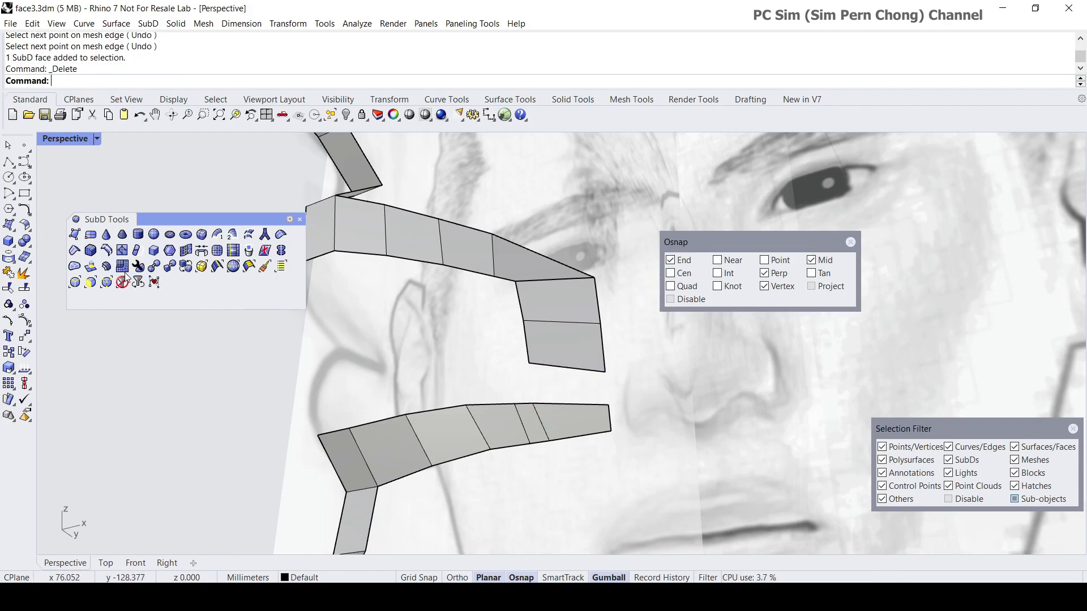
left_click(74, 233)
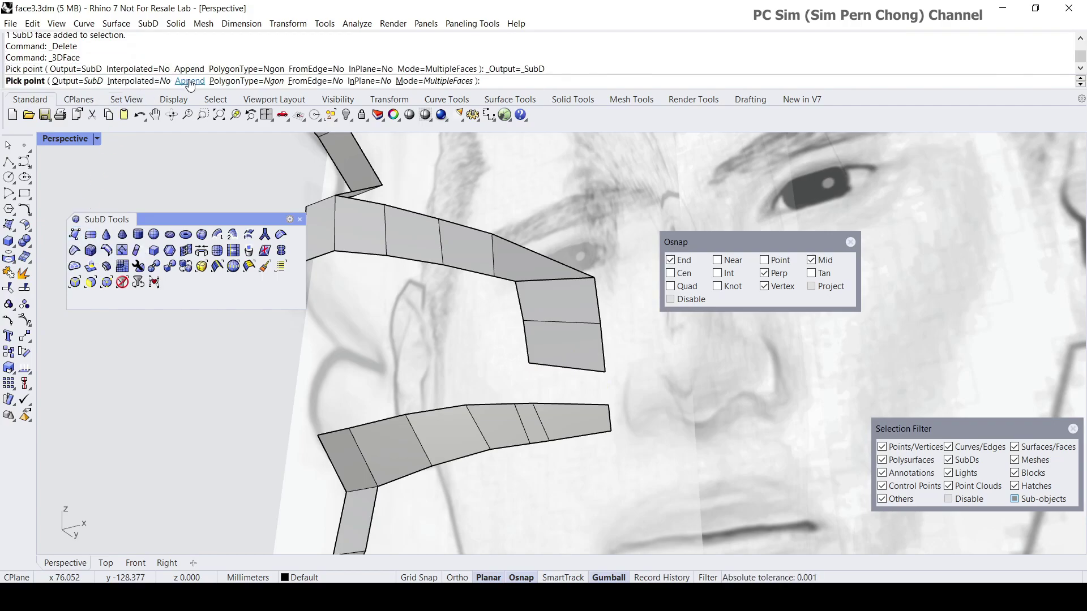
left_click(189, 82)
left_click(556, 343)
key("Return")
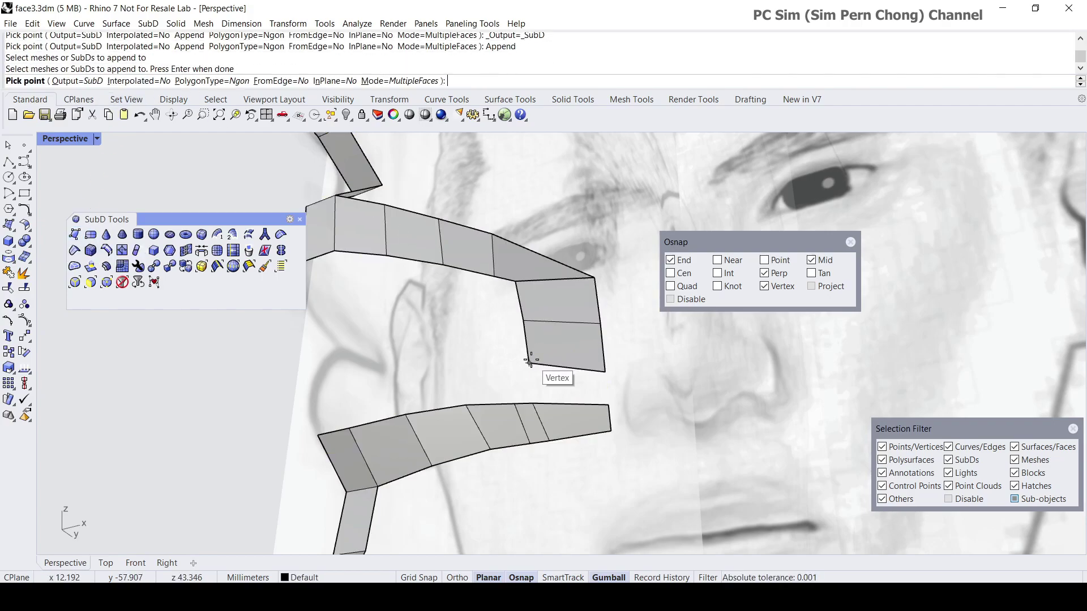
left_click(530, 360)
left_click(604, 372)
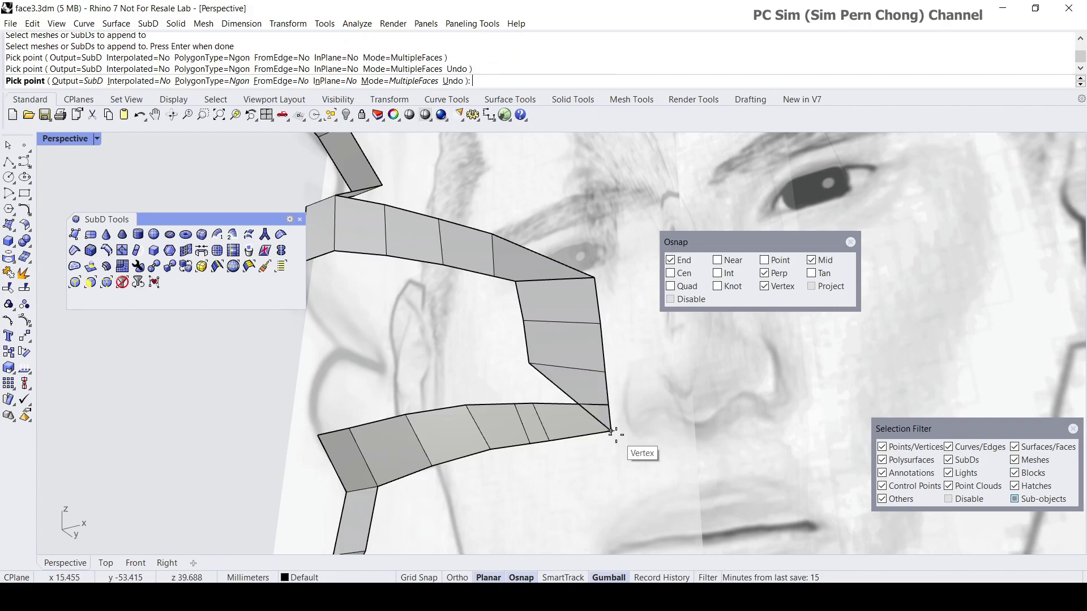
left_click(612, 432)
left_click(536, 405)
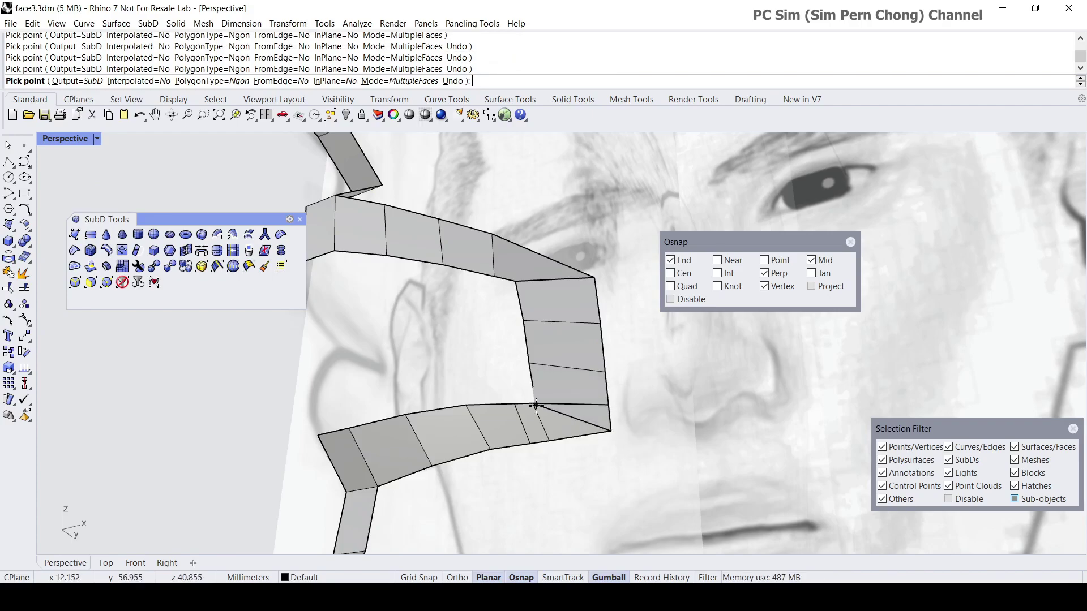
left_click(535, 406)
key("Return")
Delete the triangular face at the mouth ring's lower corner and the narrow lower-strip face next to it.
right_click_drag(549, 410, 516, 439)
left_click(515, 440)
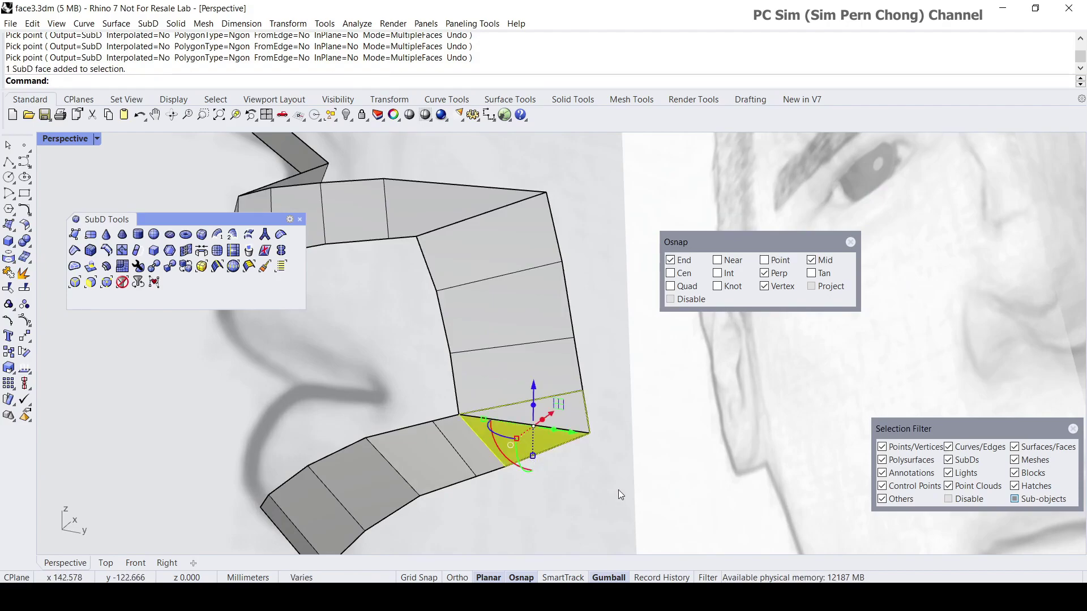
key("Delete")
right_click_drag(618, 491, 585, 474)
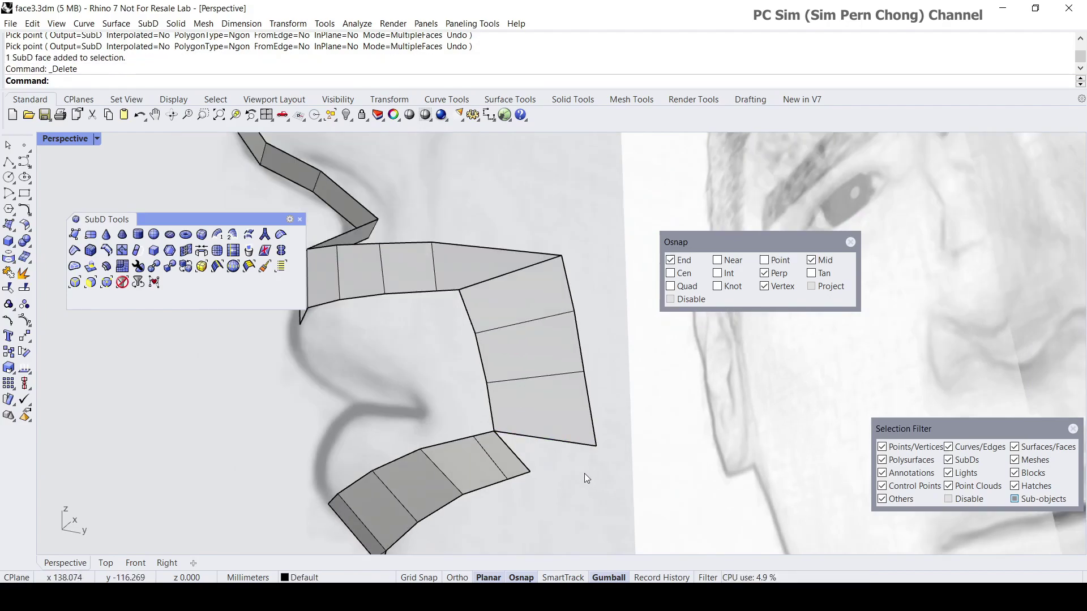
left_click(512, 471)
key("Delete")
right_click_drag(512, 471, 568, 387)
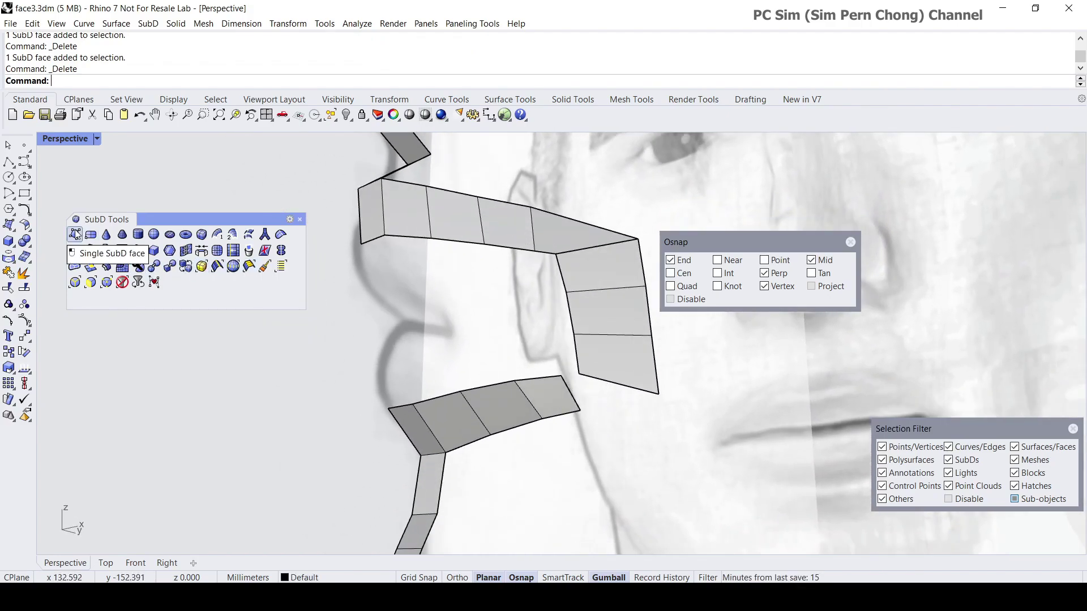
Append a four-sided SubD face joining the lower strip's open end to the bottom edge of the vertical strip.
left_click(75, 234)
left_click(192, 81)
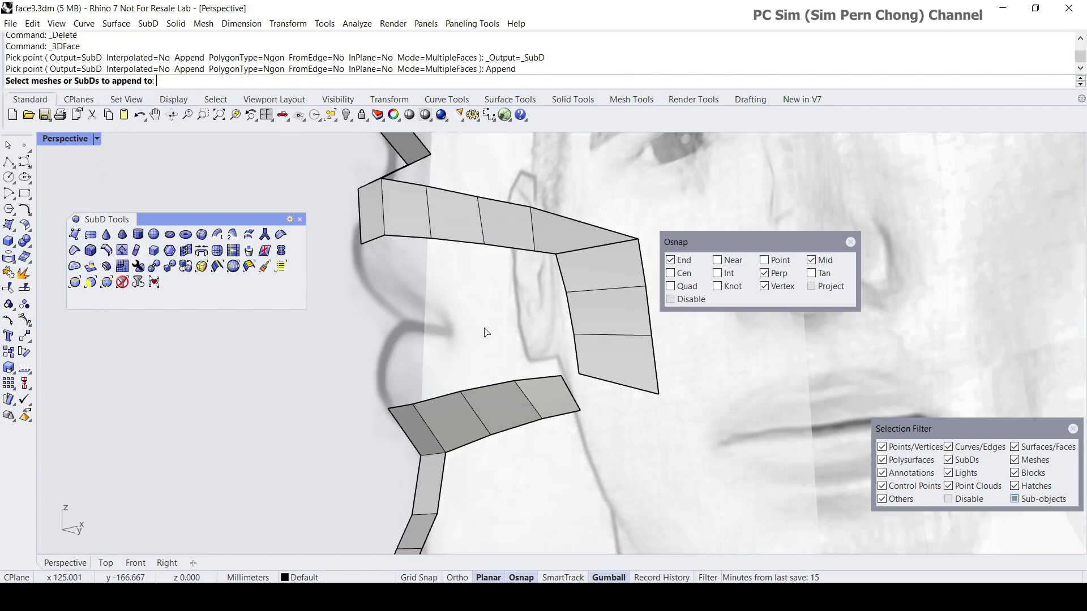
left_click(543, 399)
key("Return")
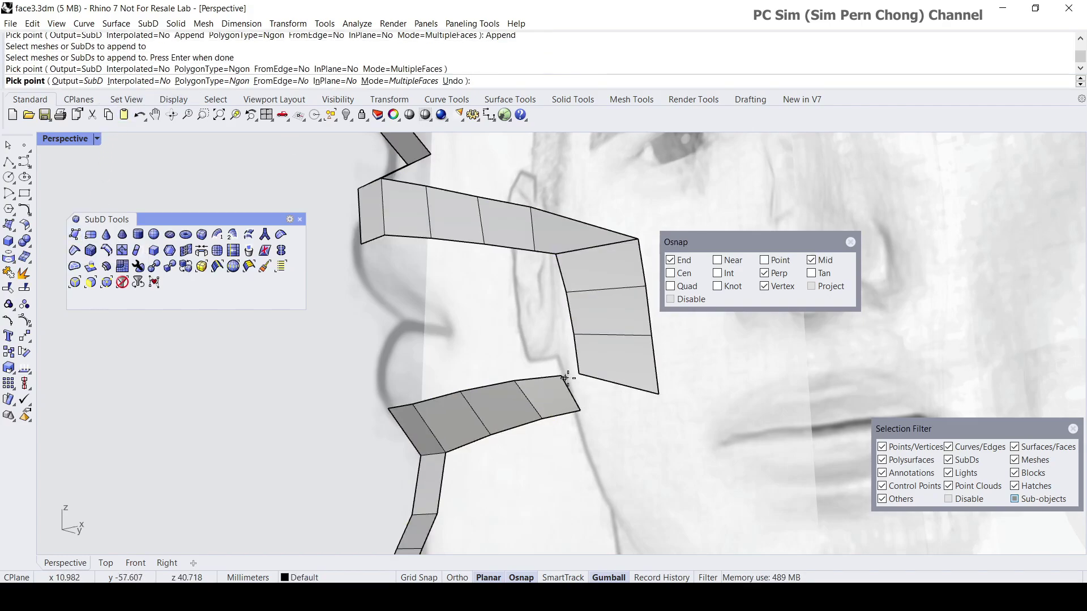
left_click(578, 374)
left_click(658, 394)
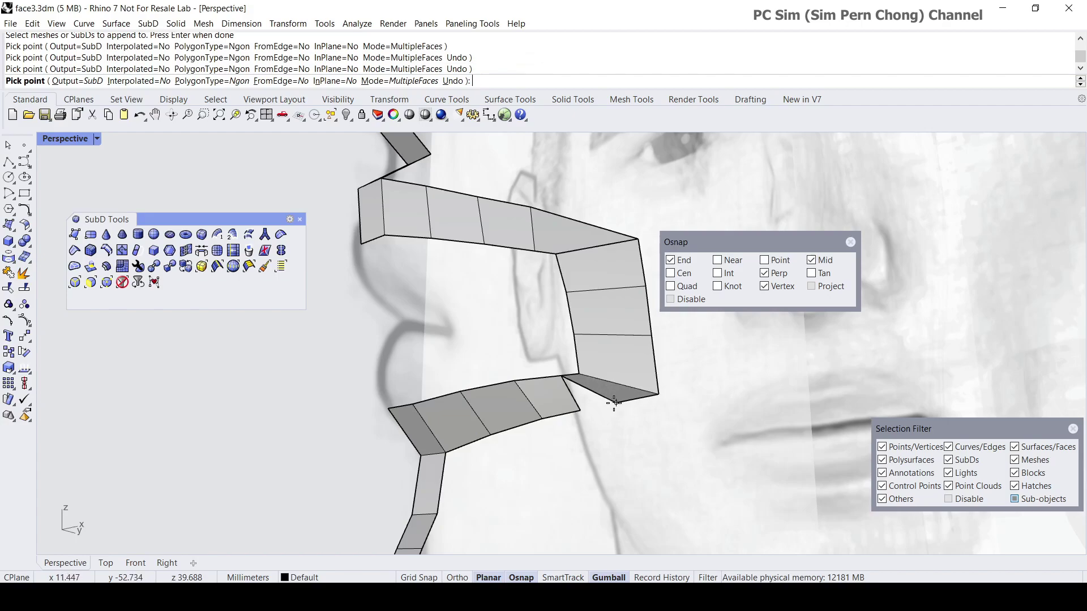
left_click(582, 409)
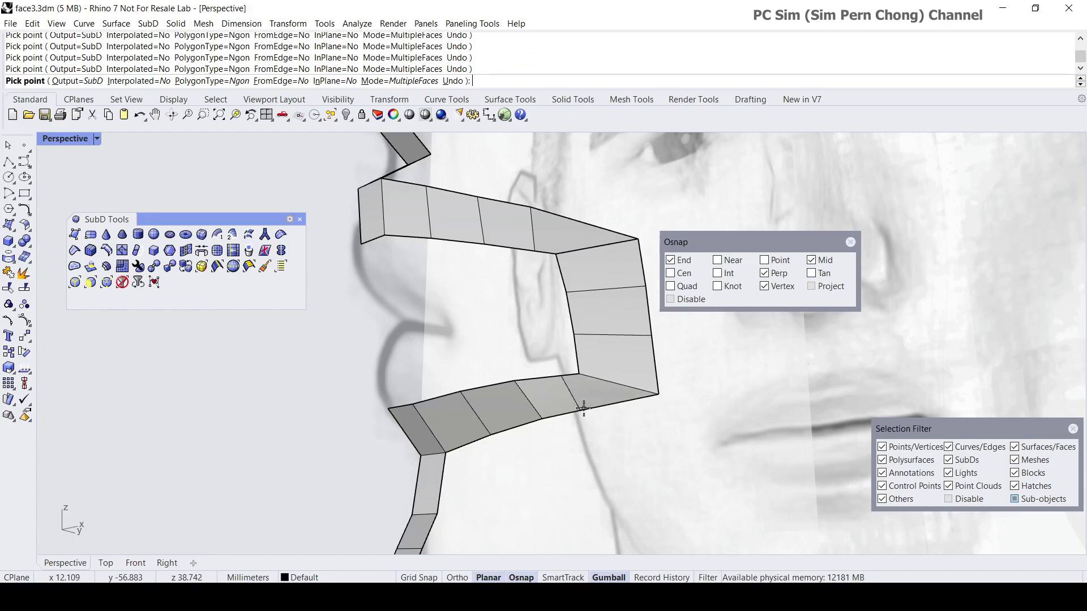
key("Return")
Delete the vertical strip's topmost face, directly below the mouth ring's upper corner.
scroll(584, 408, "down", 8)
right_click_drag(586, 413, 617, 385)
scroll(615, 356, "up", 10)
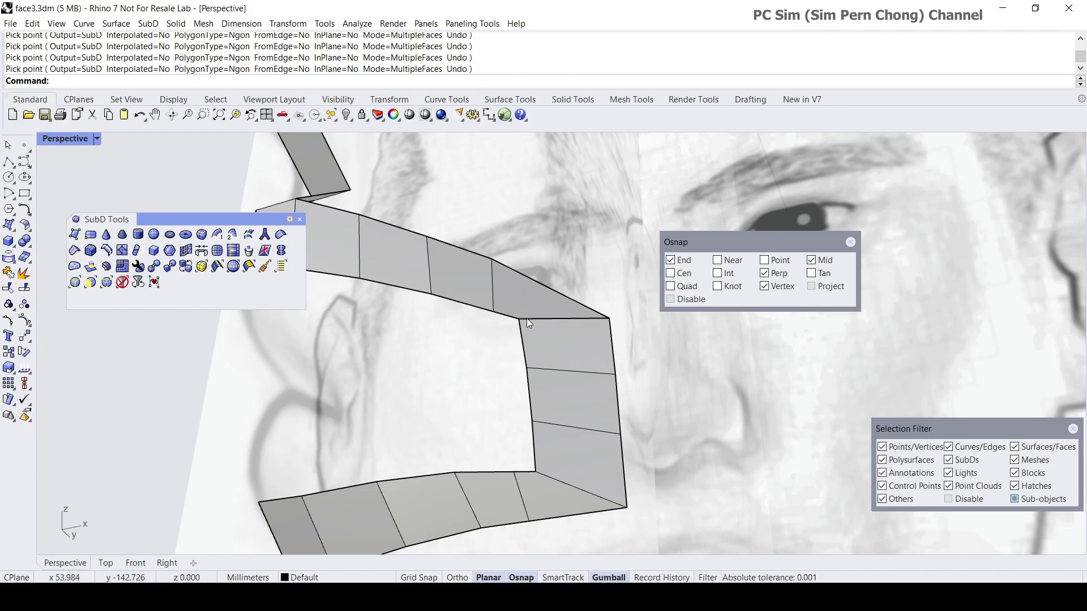
right_click_drag(592, 320, 501, 409)
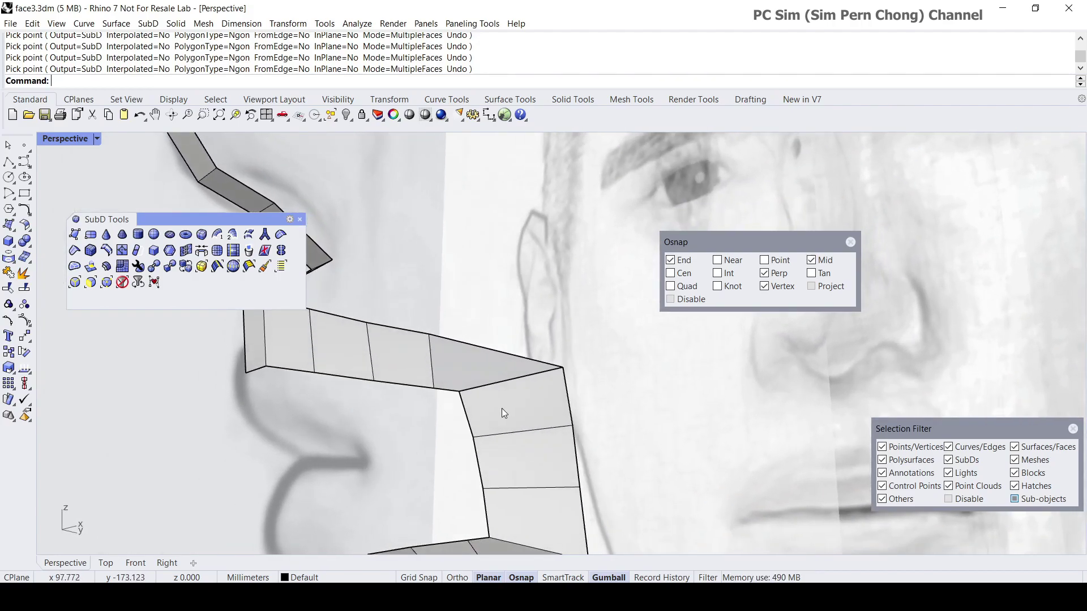
left_click(517, 406)
key("Delete")
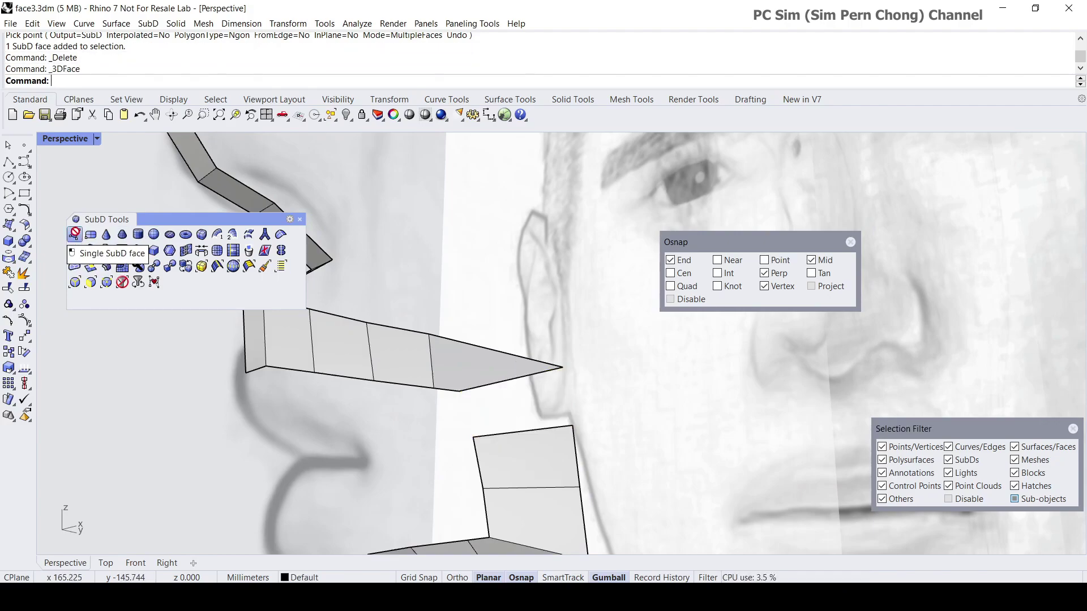
Append a four-sided SubD face bridging the upper strip's slanted end edge and the top edge of the vertical strip.
left_click(76, 252)
left_click(191, 81)
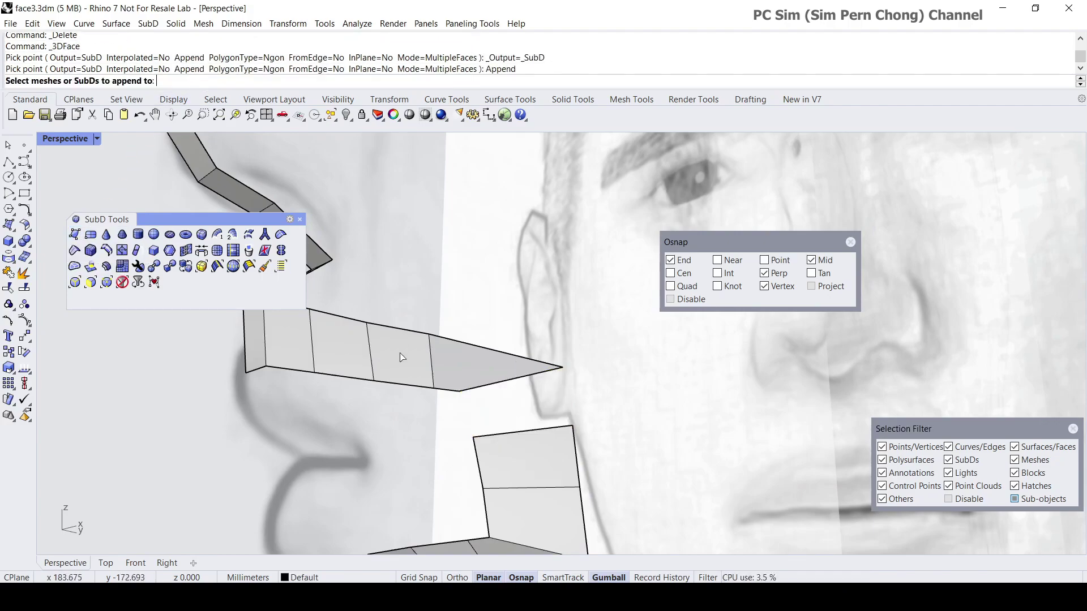
left_click(458, 376)
key("Return")
left_click(459, 390)
left_click(473, 437)
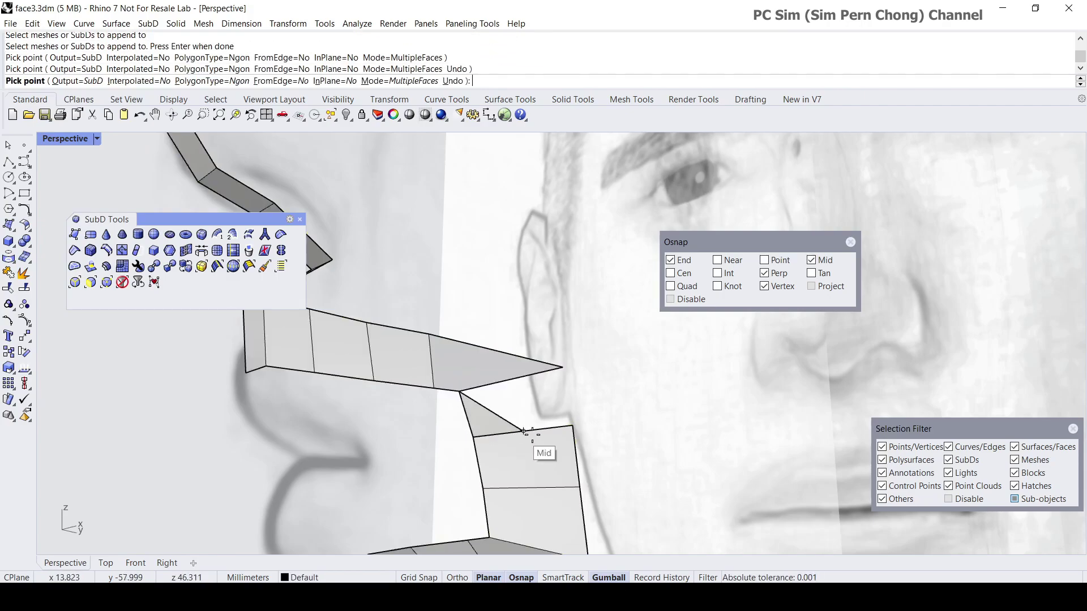
left_click(573, 426)
left_click(564, 368)
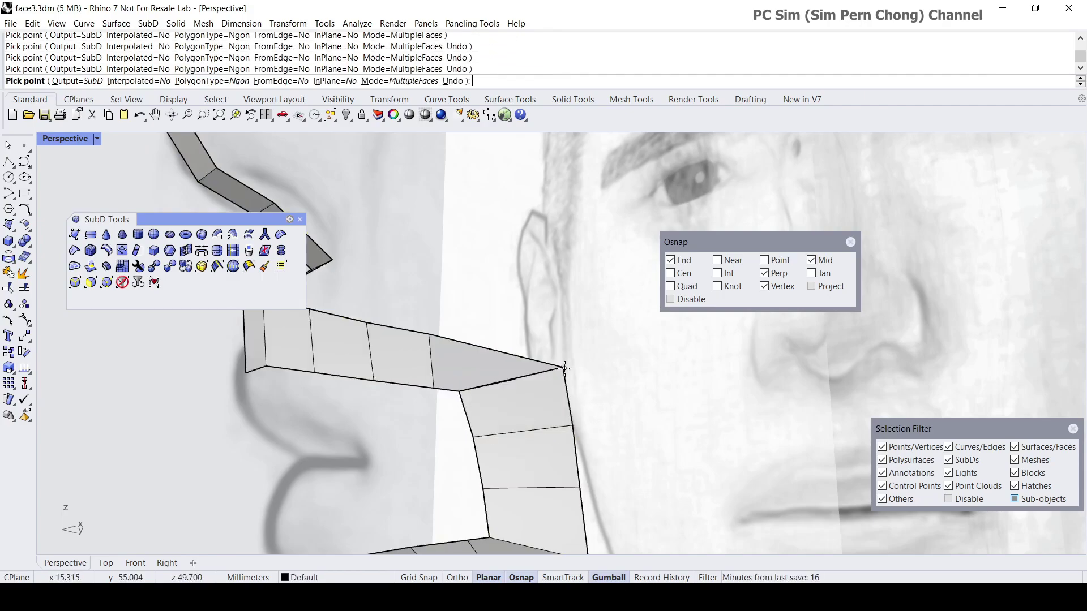
left_click(564, 368)
key("Return")
In the Front view, lower the upper inner corner vertex and pull the upper outer corner vertex inward to round the mouth ring.
mouse_move(564, 368)
right_mouse_down()
mouse_move(573, 389)
mouse_move(614, 385)
right_mouse_up()
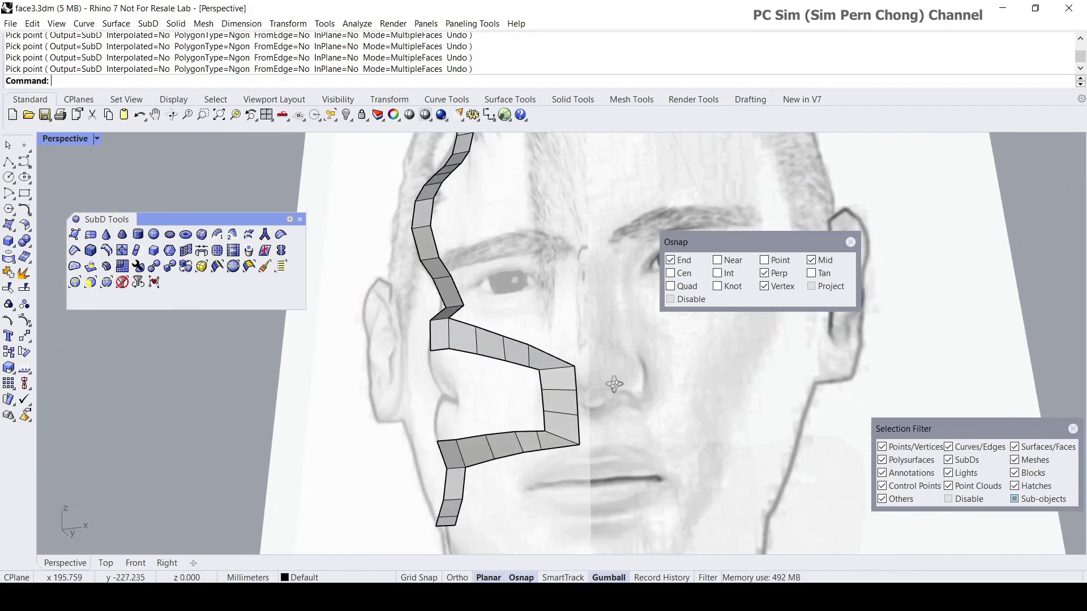
double_click(53, 139)
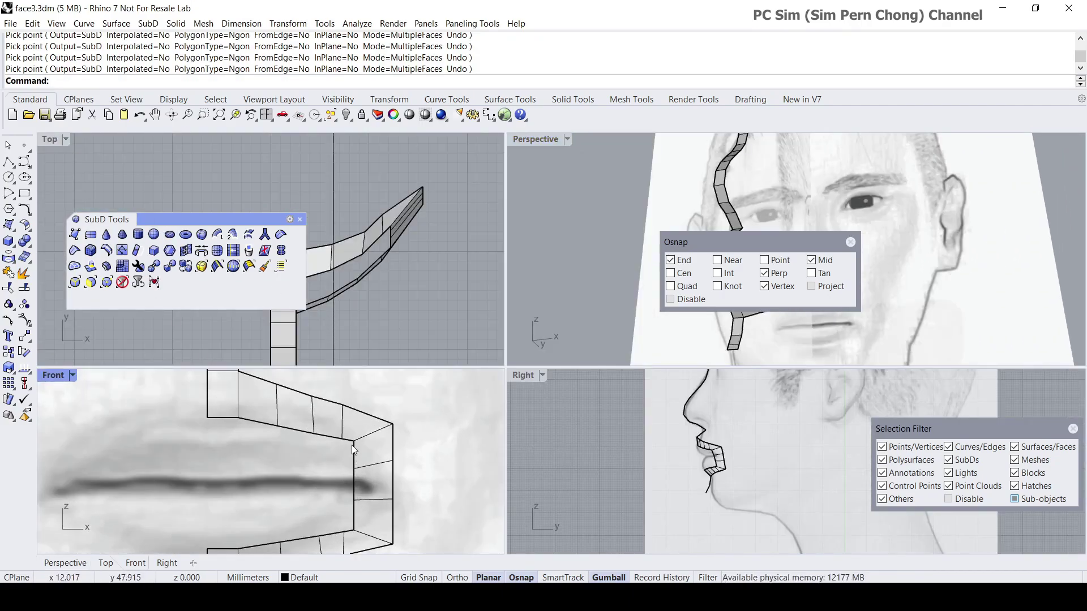
left_click(352, 450)
left_click(395, 480)
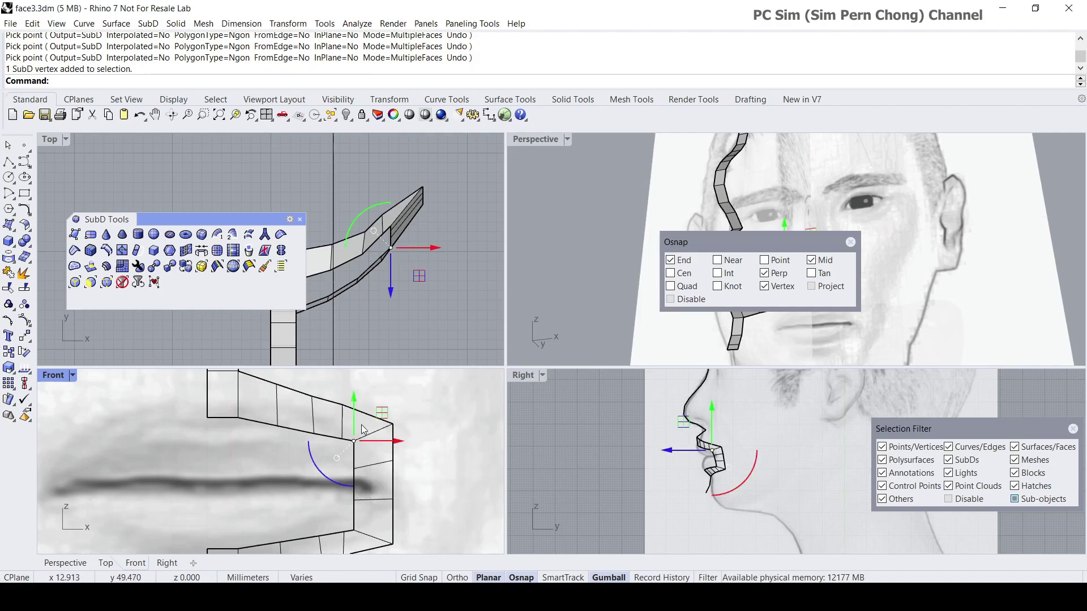
left_click_drag(354, 426, 397, 431)
scroll(401, 430, "up", 3)
left_click(397, 431)
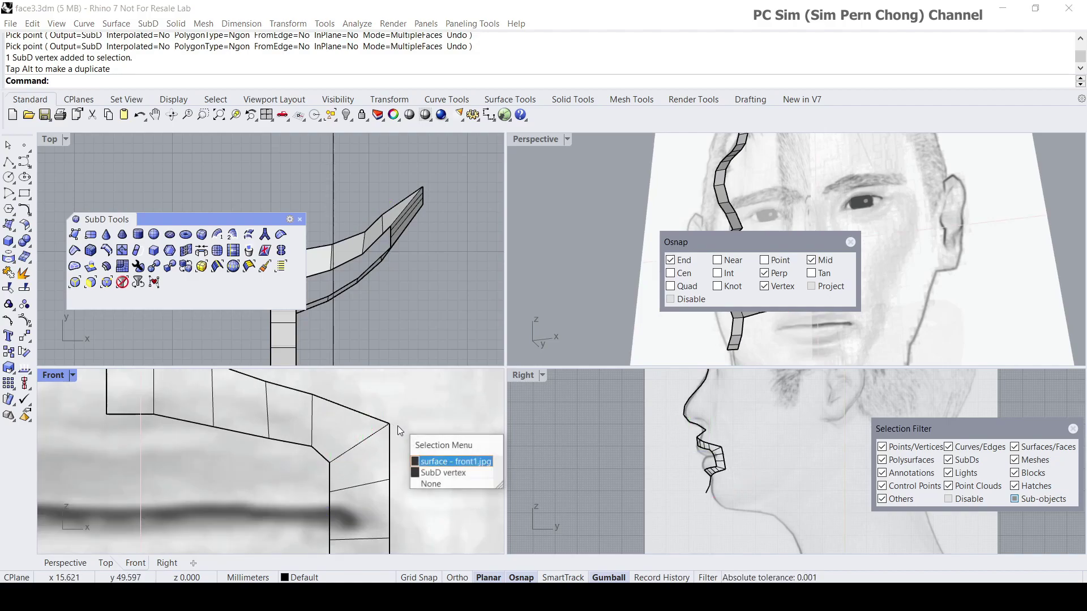
left_click(430, 473)
left_click_drag(389, 424, 379, 399)
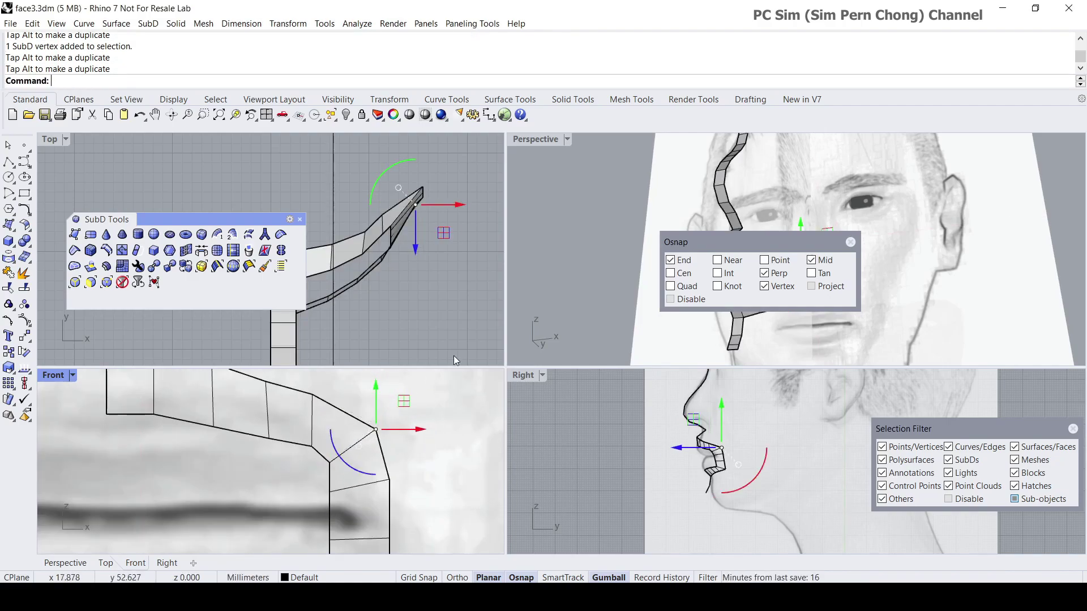
Lock the front reference image surface.
left_click(915, 265)
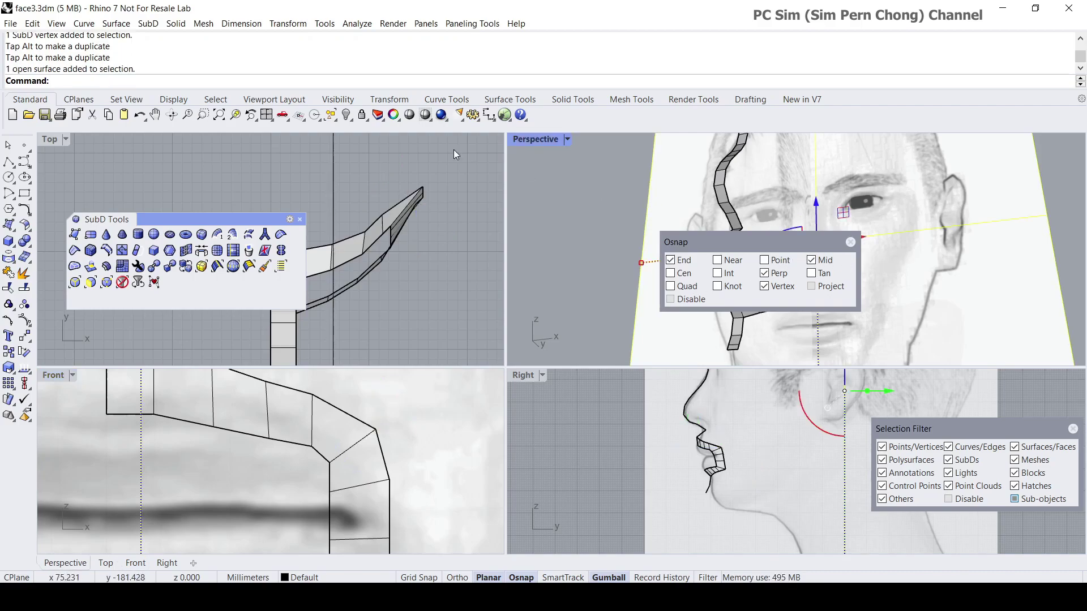
left_click(361, 115)
scroll(407, 468, "down", 3)
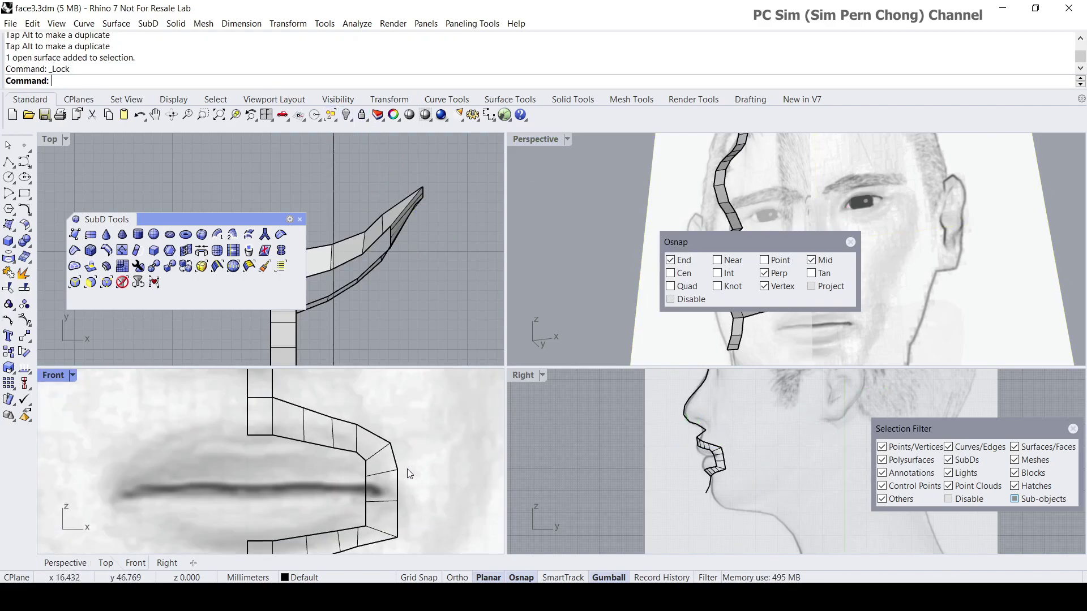
Pull the mouth ring's lower outer corner vertex inward and raise its lower inner corner vertex to round the lower corner.
scroll(407, 492, "up", 3)
right_click_drag(416, 524, 331, 473)
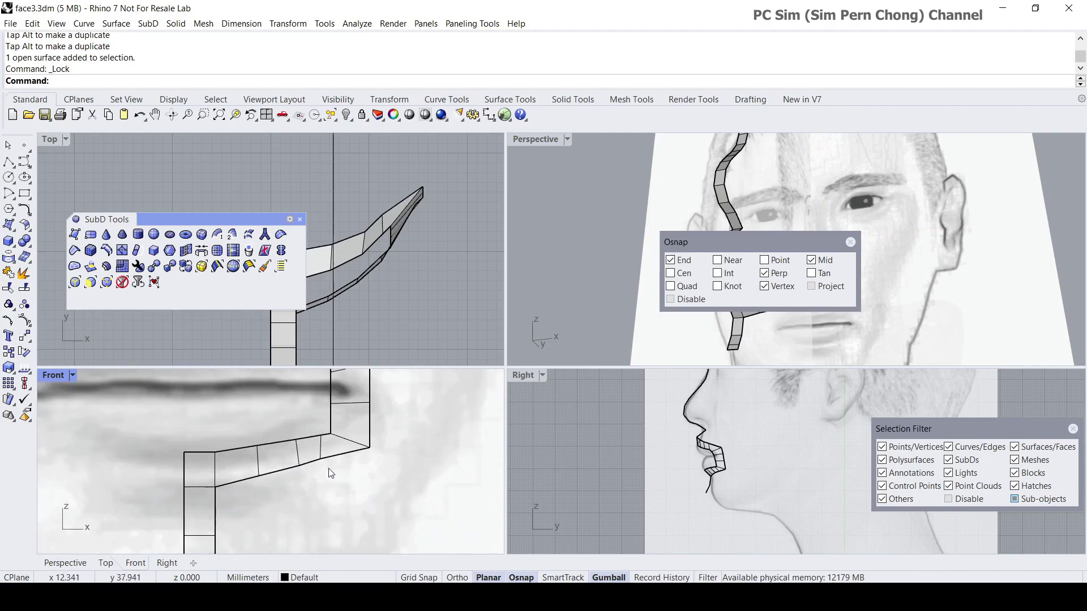
left_click(367, 453)
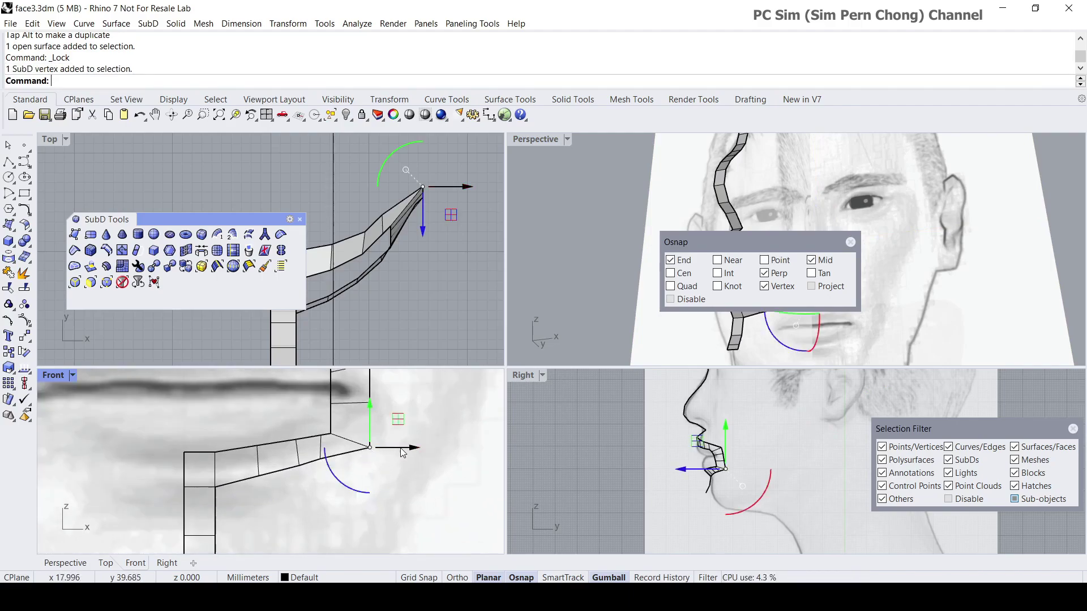
left_click_drag(367, 453, 332, 411)
left_click(331, 433)
scroll(271, 448, "up", 2)
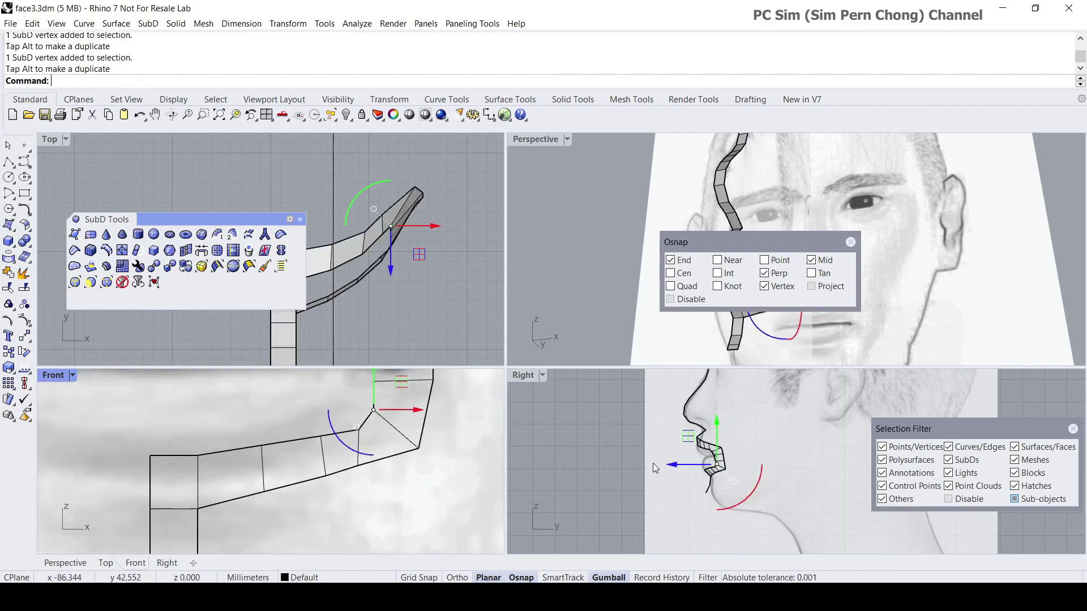
Move the Osnap window clear of the mouth ring and maximize the Perspective view to inspect the rounded ring.
scroll(655, 468, "up", 3)
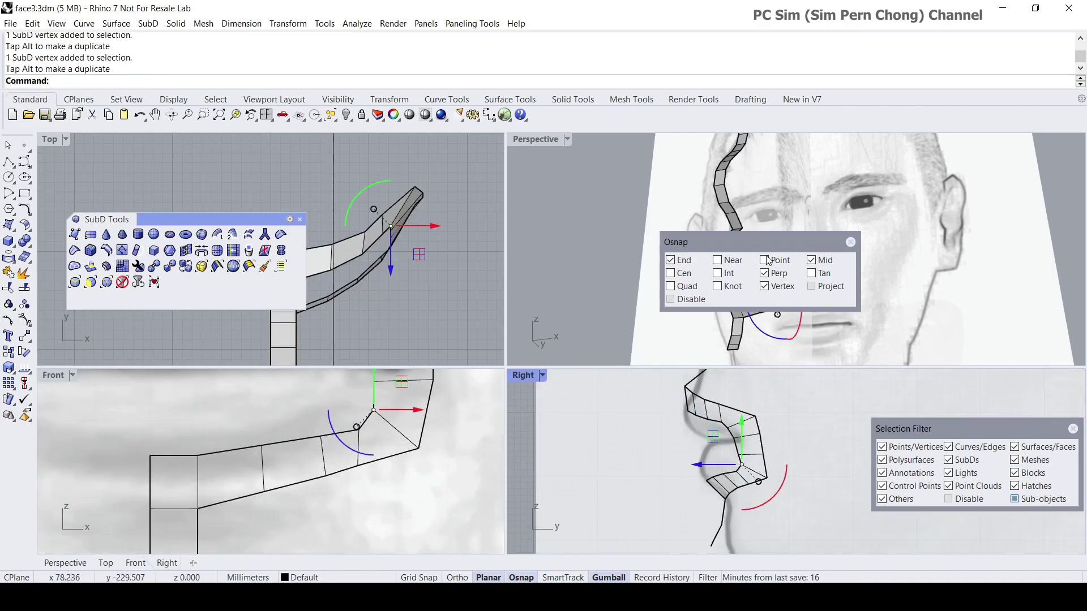
left_click_drag(758, 242, 911, 200)
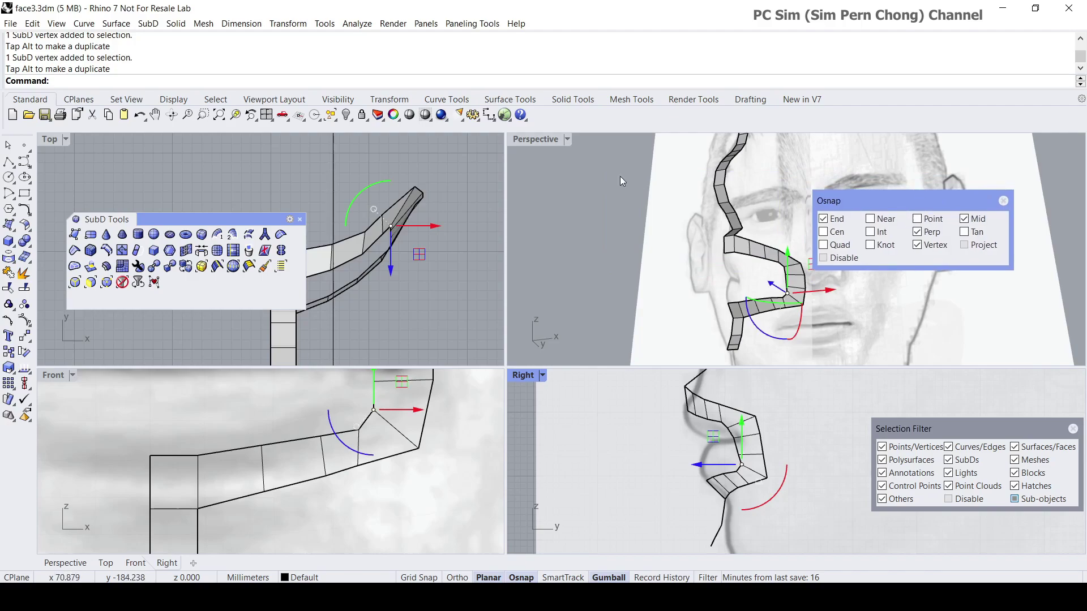
double_click(535, 139)
scroll(509, 421, "up", 4)
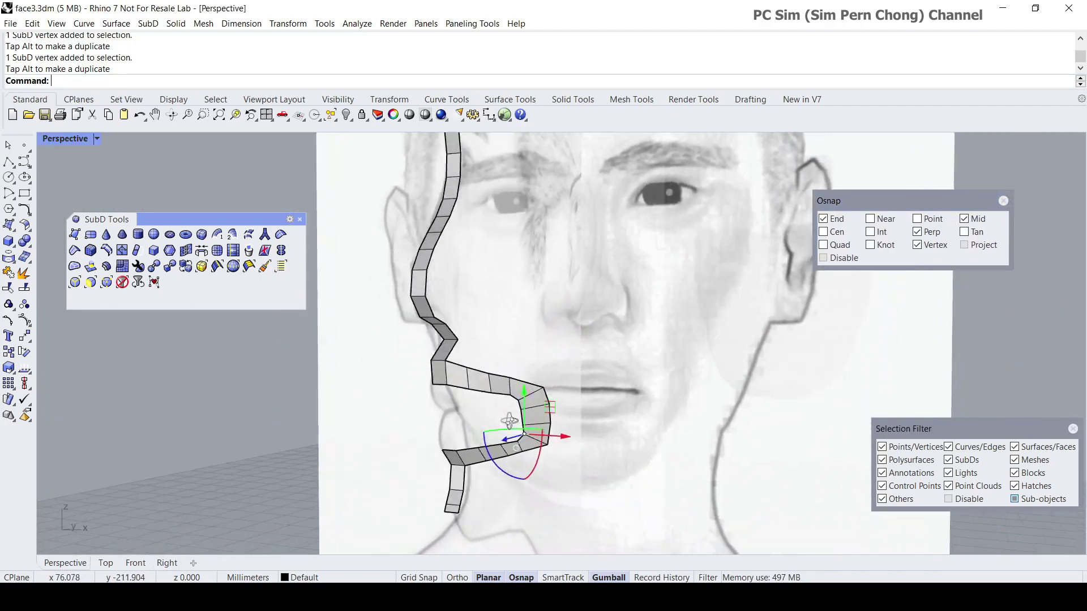
right_click_drag(509, 421, 610, 411)
scroll(516, 442, "down", 4)
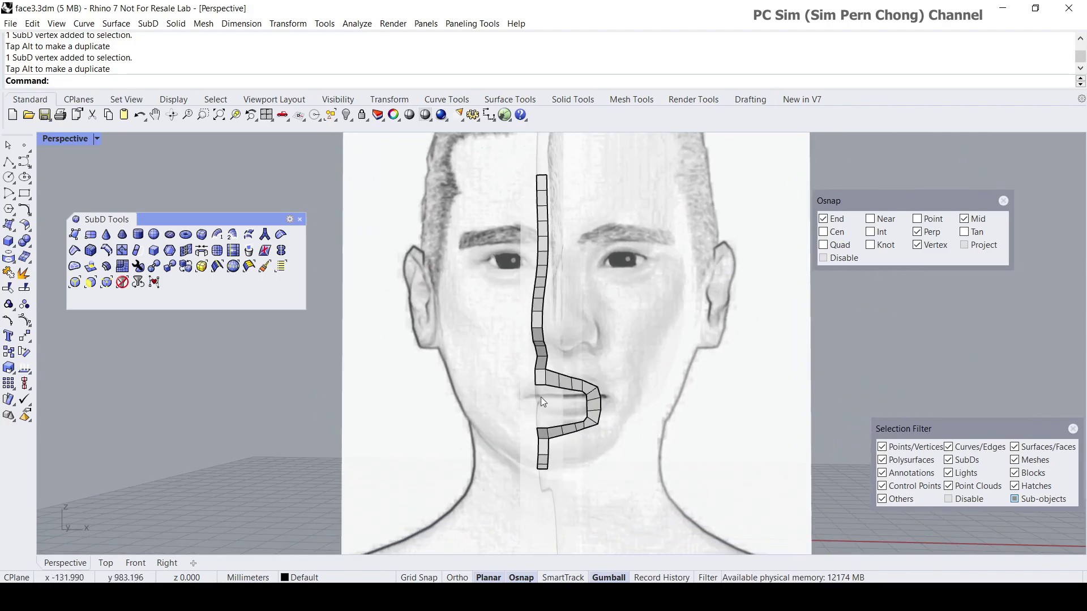
scroll(539, 399, "up", 6)
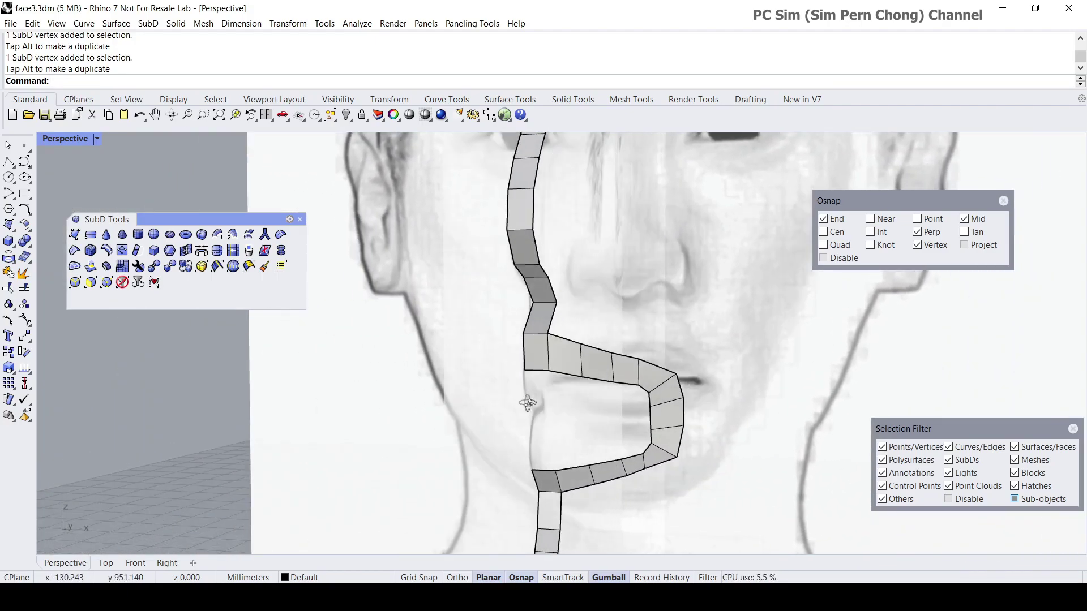
right_click_drag(527, 403, 523, 403)
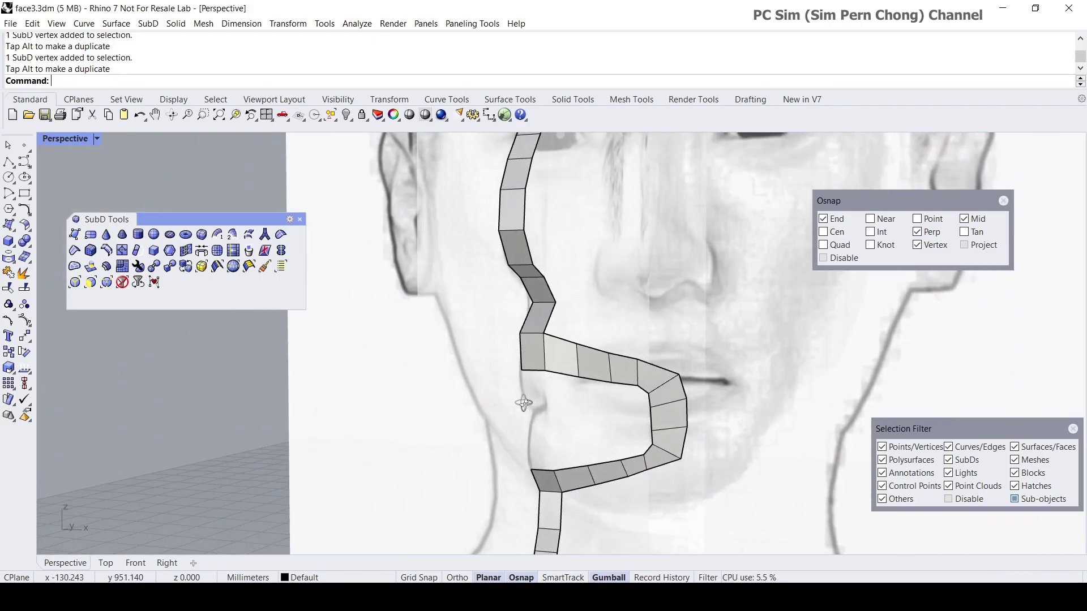
double_click(532, 372, "ctrl+shift")
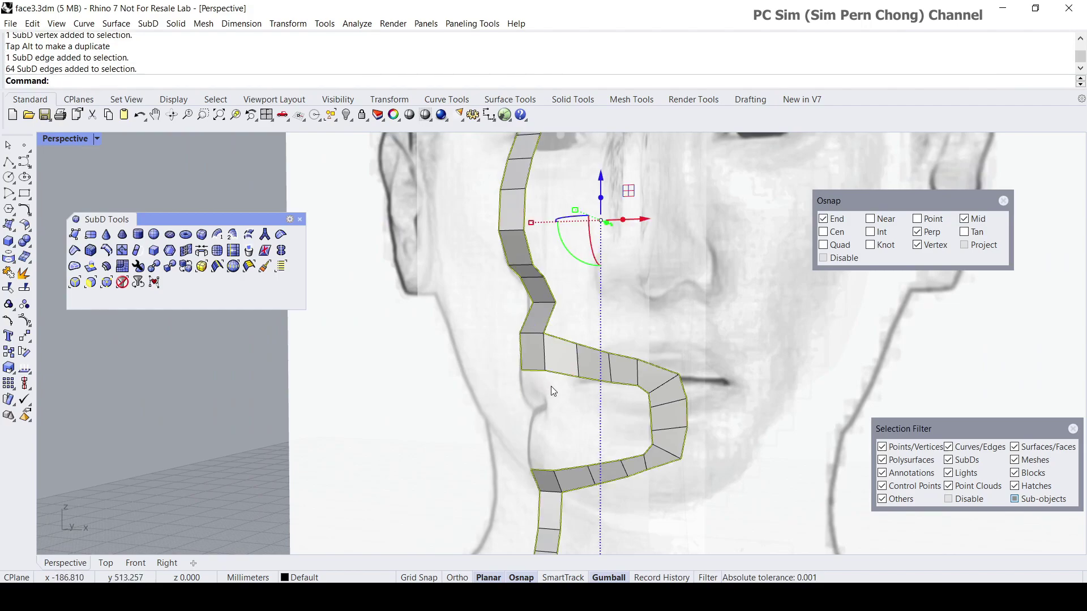
left_click(551, 387)
scroll(551, 388, "up", 2)
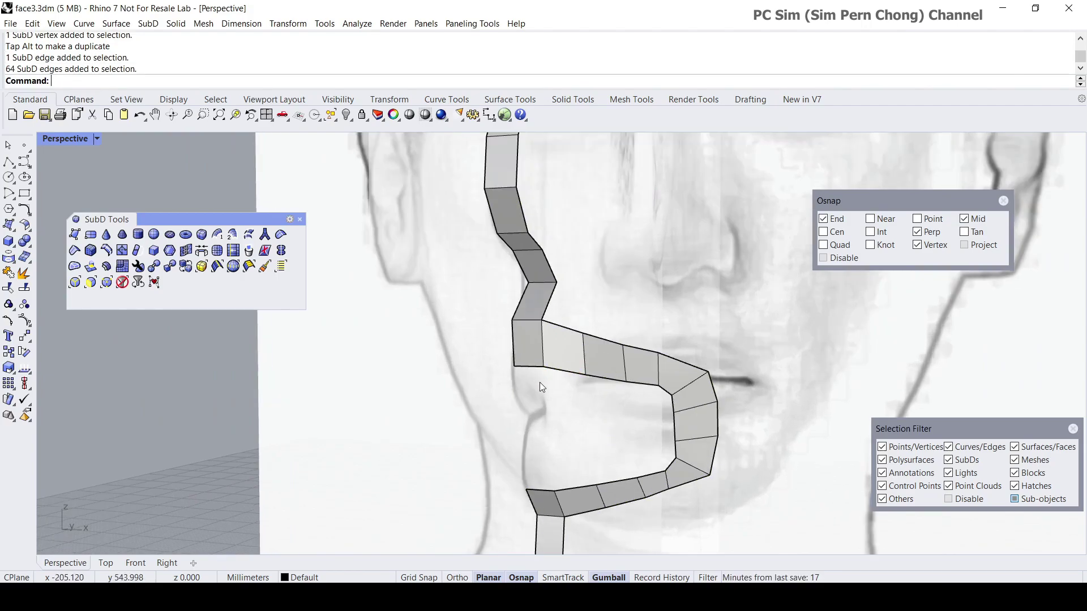
Select the mouth ring's inner border edges along the lower lip and around the lower corner.
left_click(543, 490, "ctrl+shift")
left_click(579, 487, "ctrl+shift")
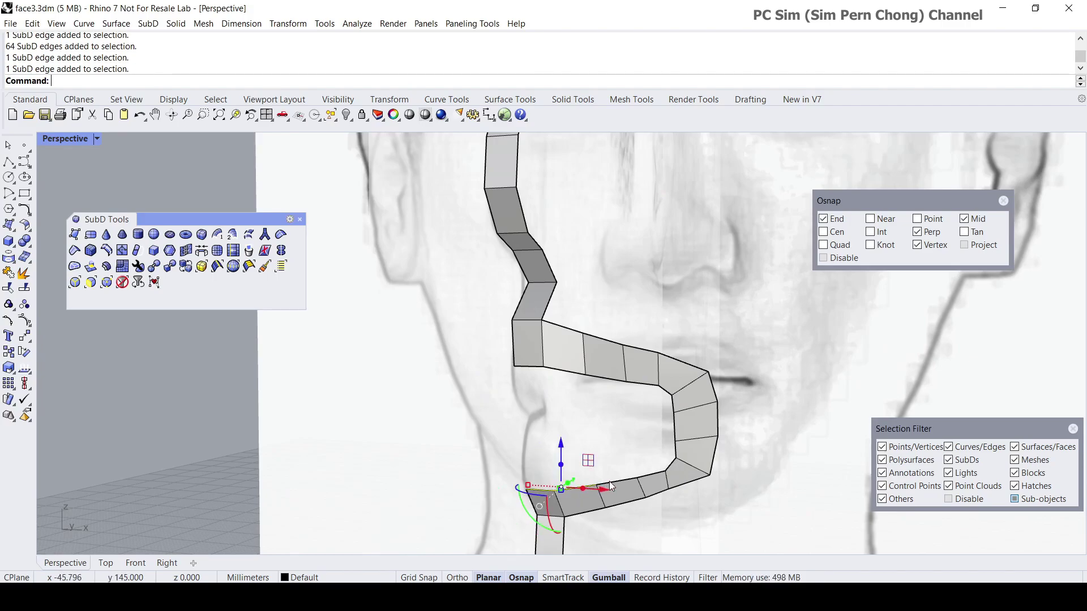
left_click(609, 482, "ctrl+shift")
left_click(648, 474, "ctrl+shift")
left_click(672, 464, "ctrl+shift")
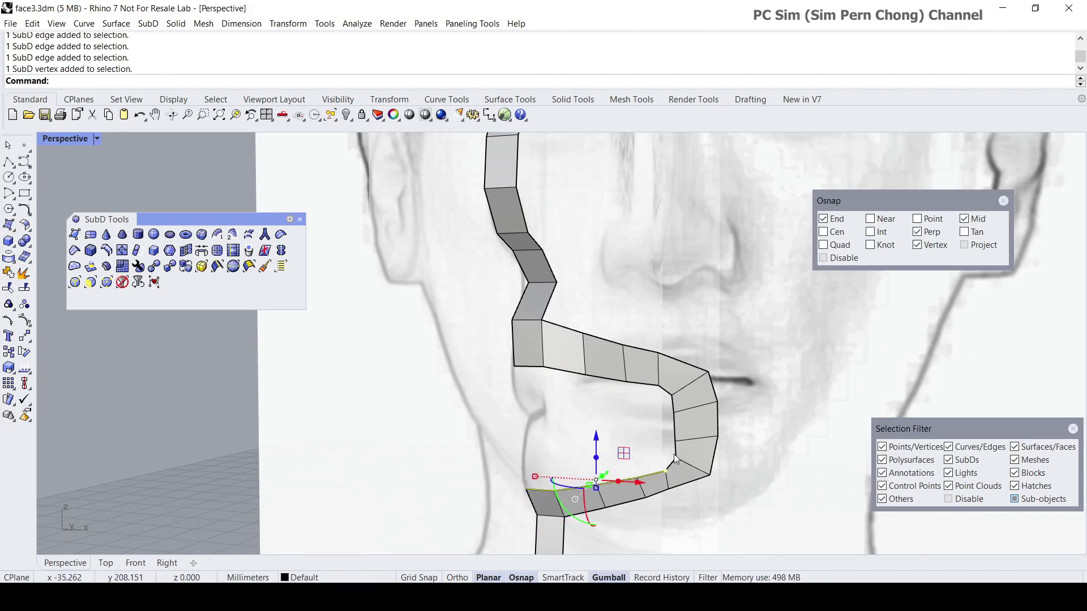
scroll(675, 459, "up", 3)
left_click(668, 463, "ctrl+shift")
left_click(676, 433, "ctrl+shift")
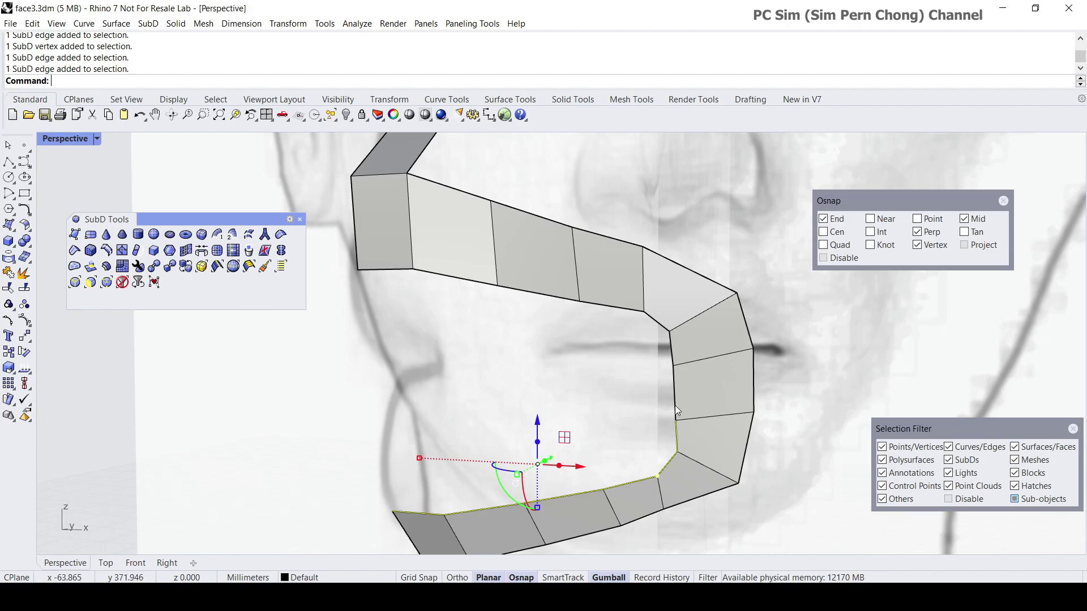
Add the side and upper inner border edges to the selection and extrude them all backward into the mouth.
left_click(675, 405, "ctrl+shift")
left_click(670, 345, "ctrl+shift")
left_click(656, 322, "ctrl+shift")
left_click(613, 309, "ctrl+shift")
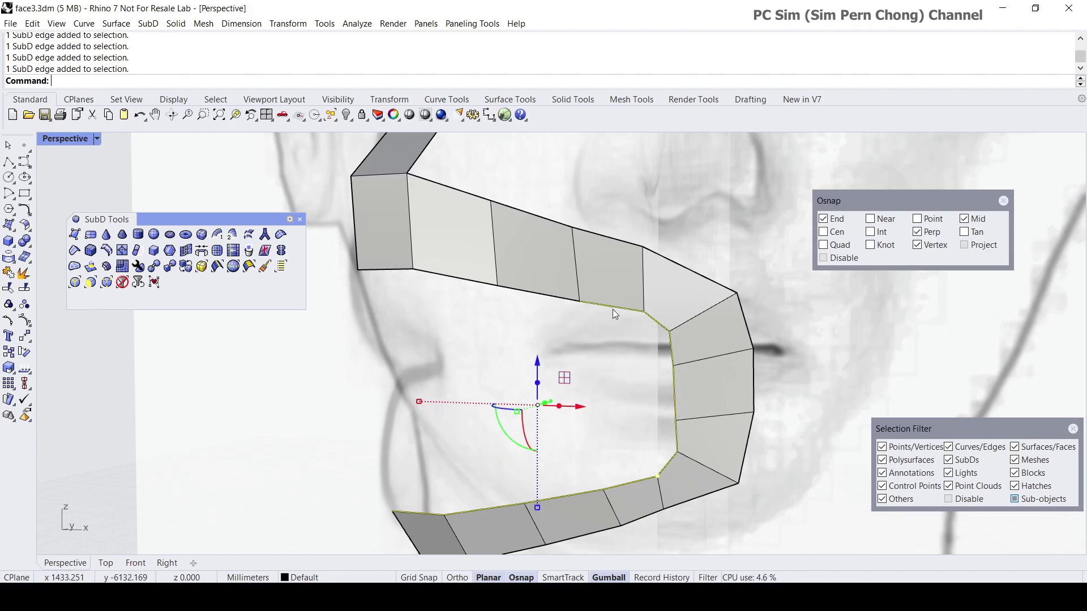
left_click(546, 299, "ctrl+shift")
left_click(468, 282, "ctrl+shift")
left_click(396, 270, "ctrl+shift")
right_click_drag(498, 269, 471, 276)
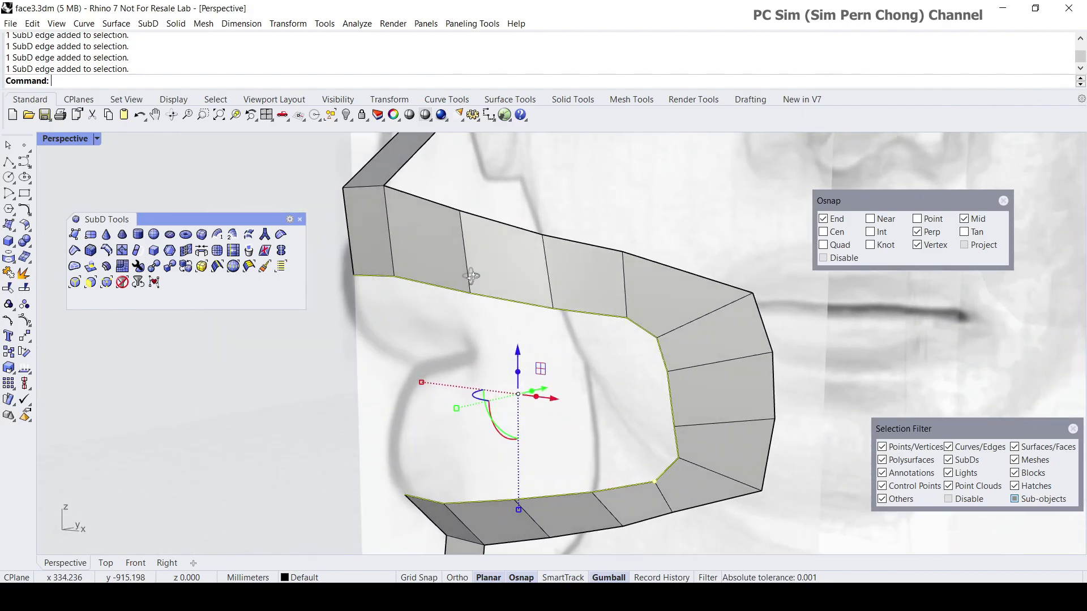
right_click_drag(561, 395, 521, 397)
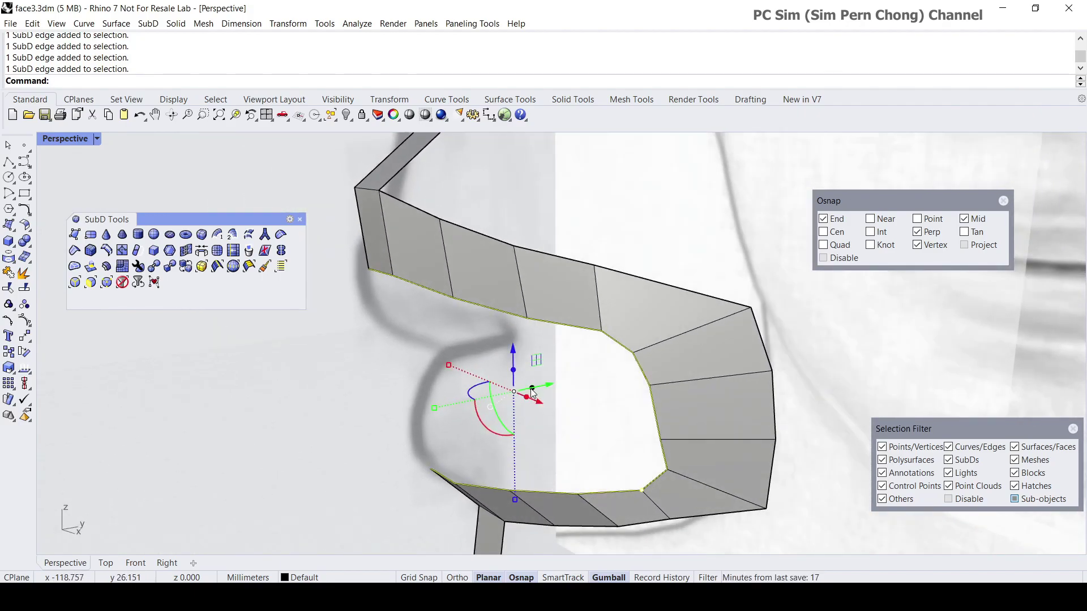
left_click_drag(531, 386, 568, 367)
right_click_drag(568, 366, 583, 364)
left_click_drag(546, 374, 547, 395)
right_click_drag(526, 435, 507, 355)
key("ctrl+z")
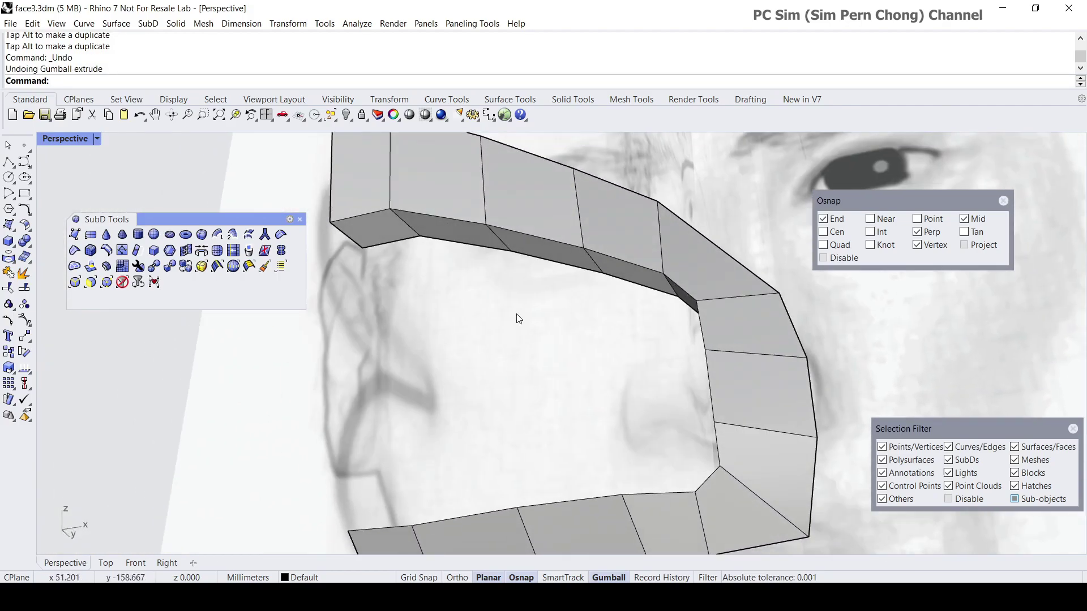
Select the extruded band's free inner edges along the upper lip and upper corner, starting at the centre line.
left_click(535, 261)
key("Escape")
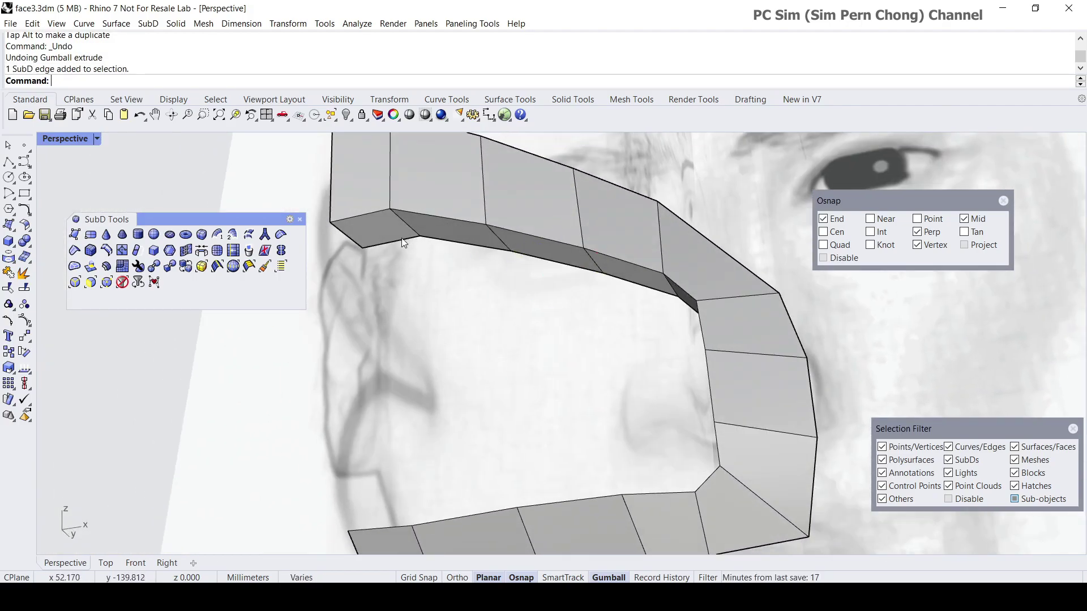
left_click(403, 239)
left_click(464, 243, "shift")
left_click(531, 258, "shift")
right_click_drag(531, 261, 660, 335)
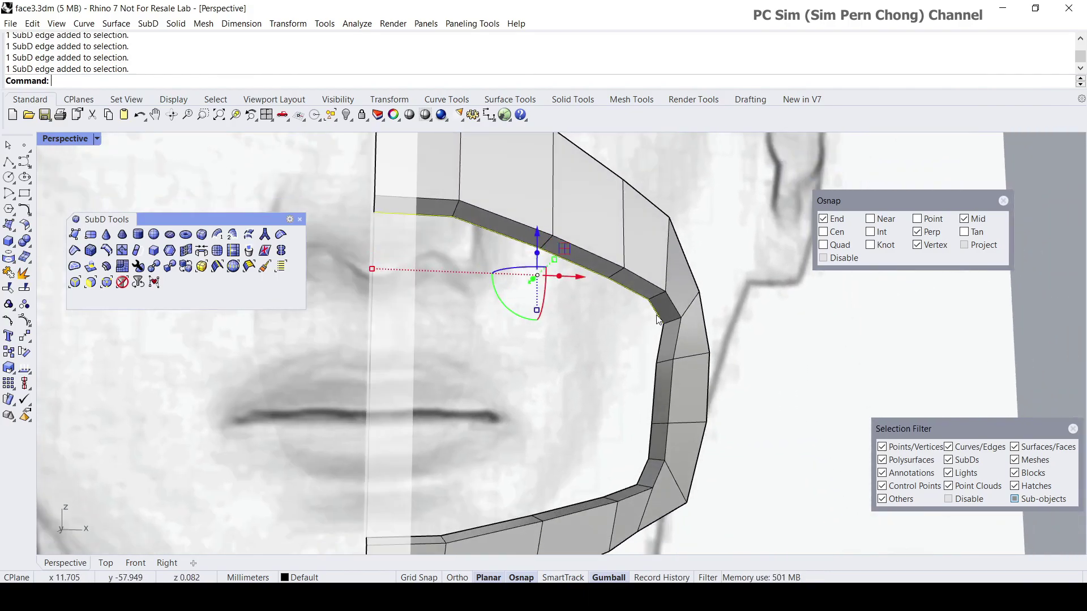
left_click(658, 342, "shift")
Add the band's remaining side and lower free edges to the selection and scale them vertically to narrow the mouth opening.
right_click_drag(649, 412, 632, 431)
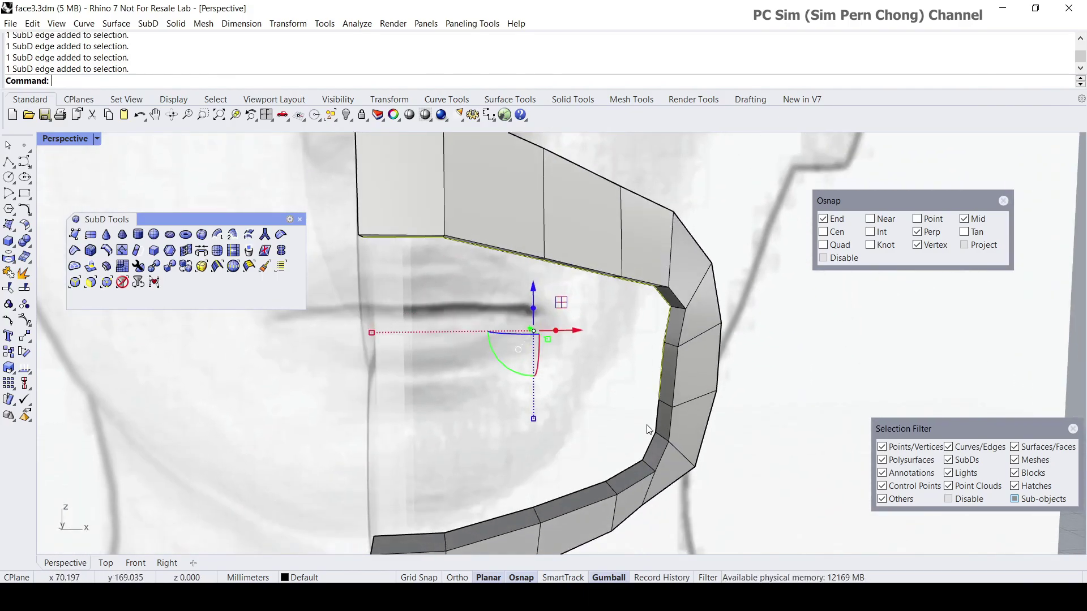
left_click(657, 414, "shift")
left_click(648, 446, "shift")
left_click(625, 469, "shift")
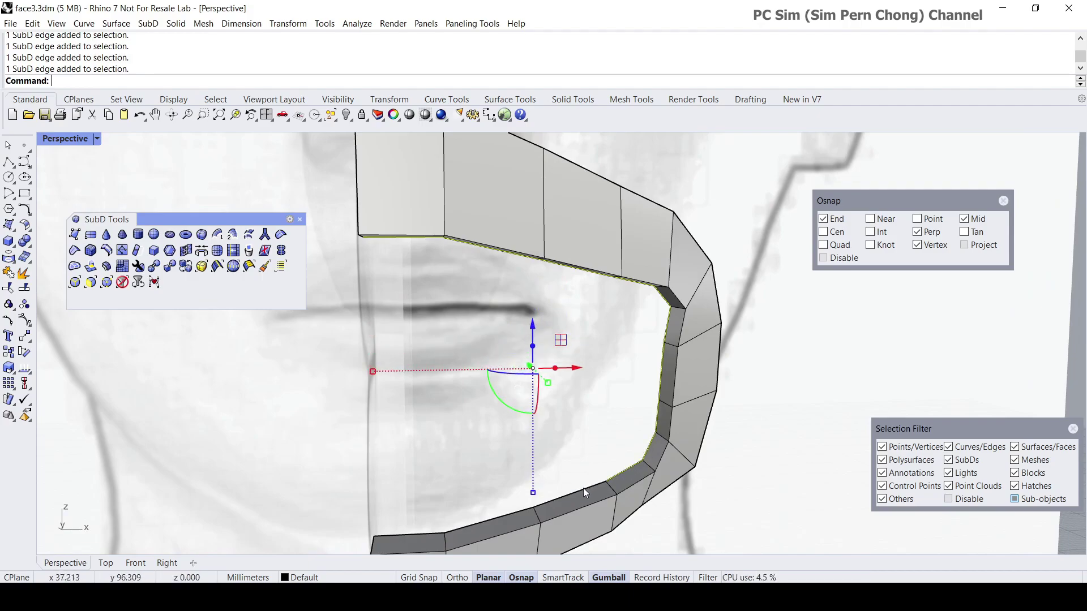
left_click(582, 489, "shift")
left_click(509, 512, "shift")
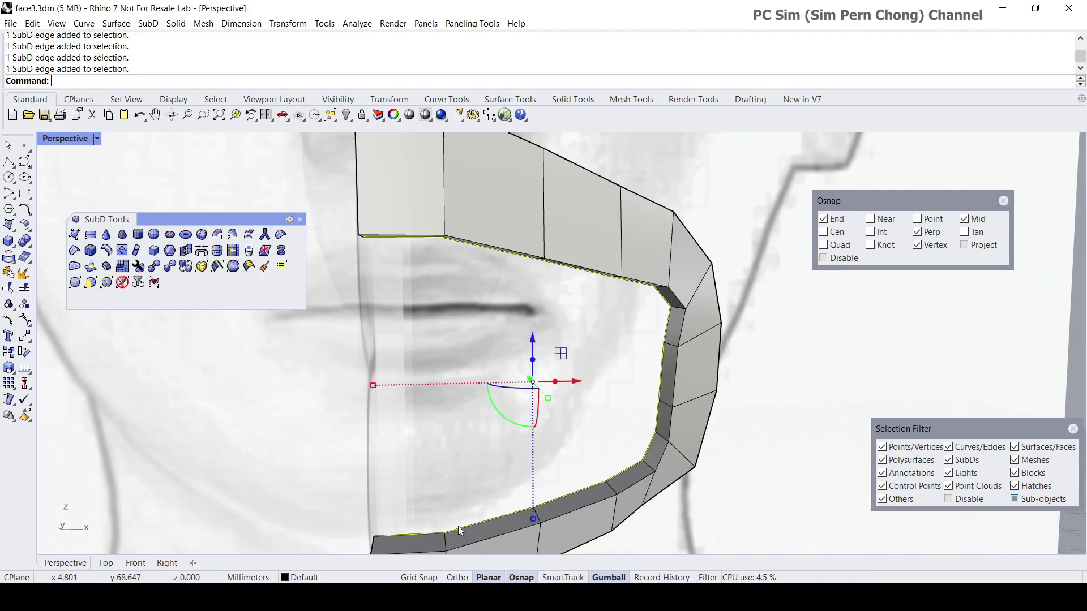
right_click_drag(458, 525, 524, 520)
left_click_drag(535, 526, 534, 478)
Select the band's free edges around the mouth corner and move them horizontally toward the mouth's centre.
right_click_drag(535, 477, 689, 359)
left_click(676, 340)
left_click(684, 373, "shift")
left_click(678, 404, "shift")
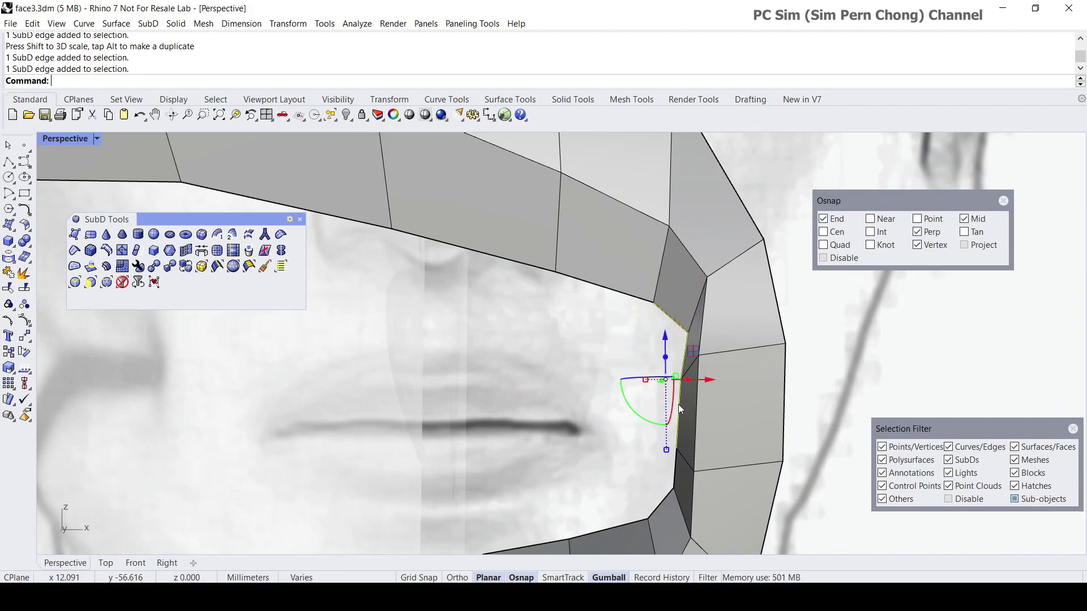
left_click(675, 472, "shift")
left_click(657, 503, "shift")
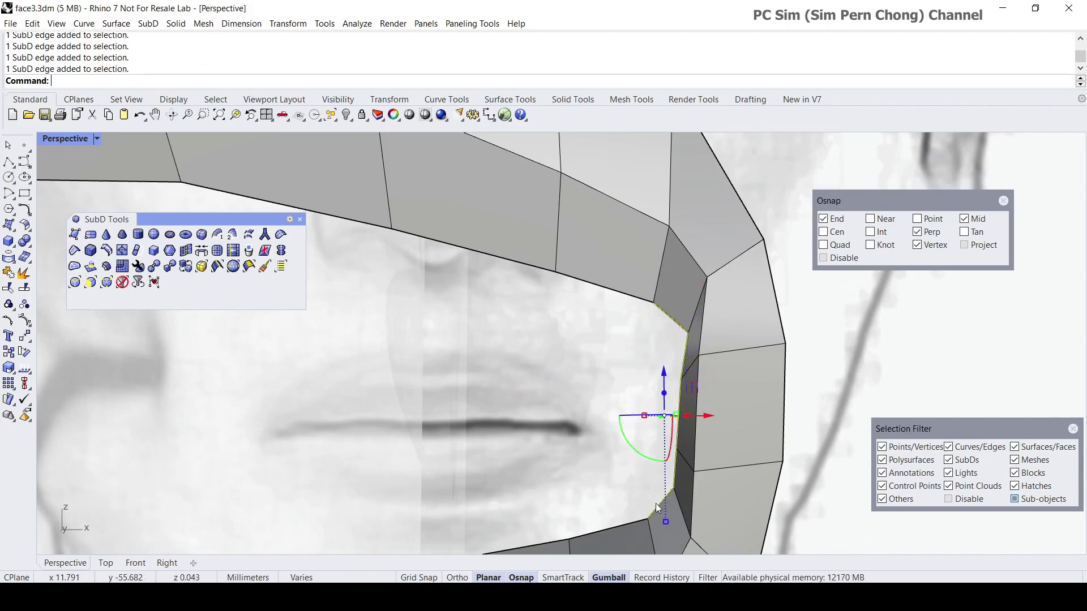
right_click_drag(707, 420, 684, 428)
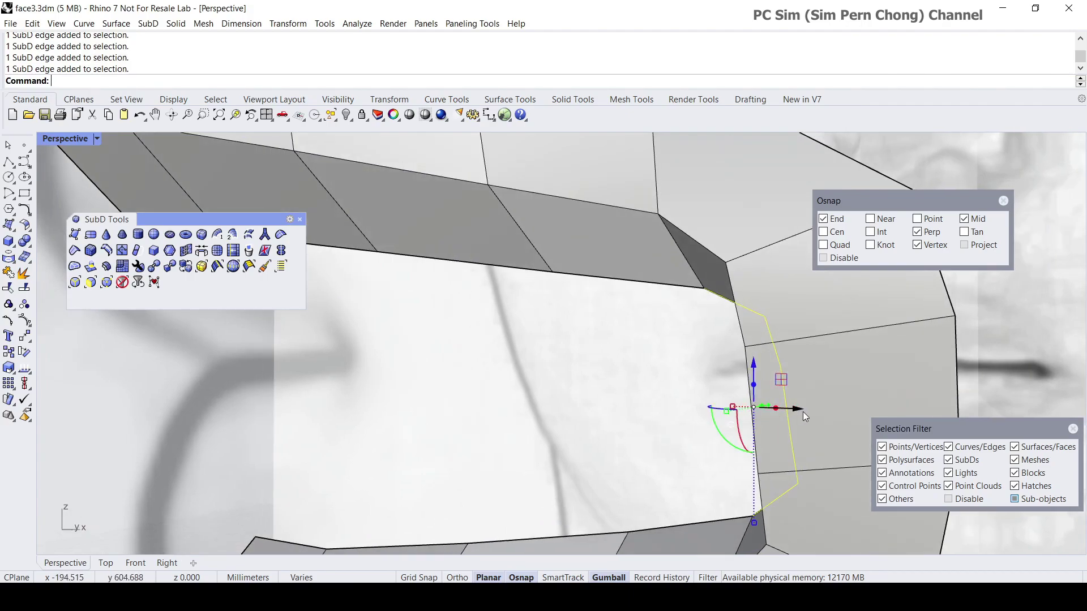
left_click(656, 284, "shift")
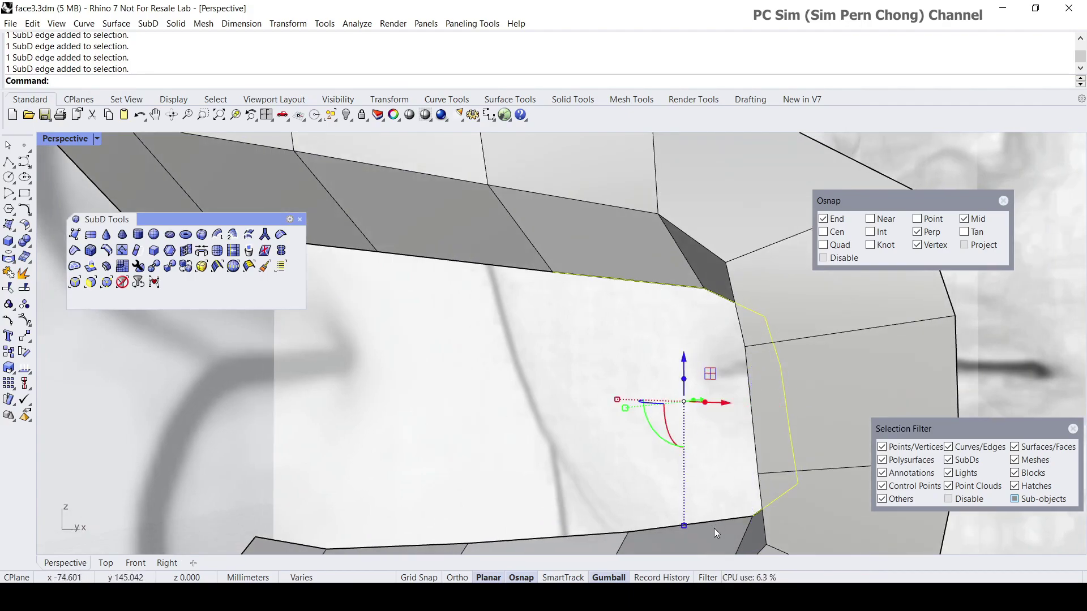
left_click_drag(723, 403, 668, 409)
scroll(674, 419, "down", 5)
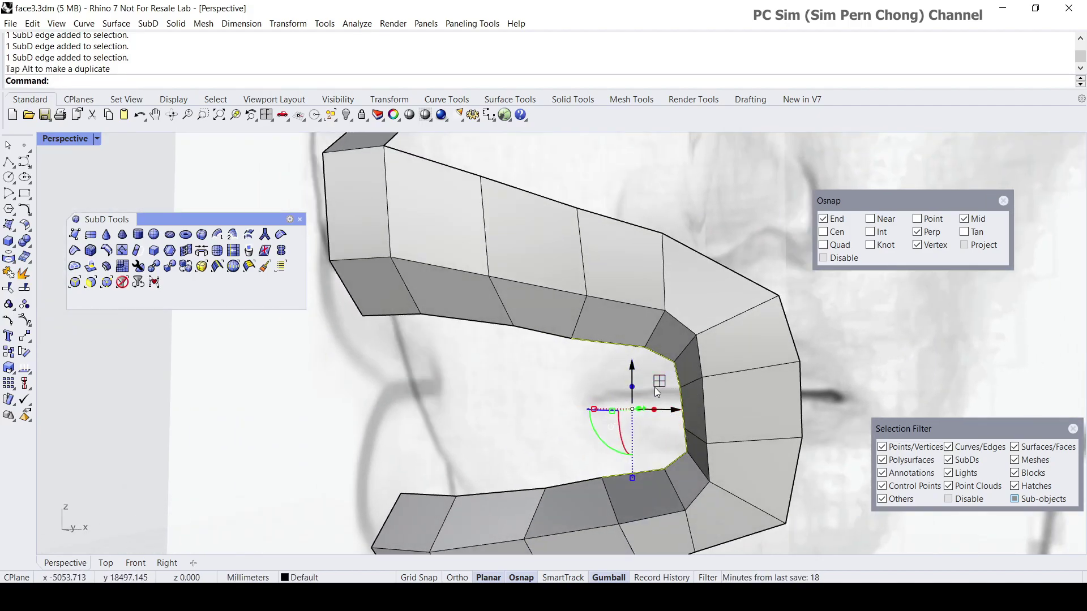
scroll(655, 388, "down", 4)
right_click_drag(654, 396, 653, 375)
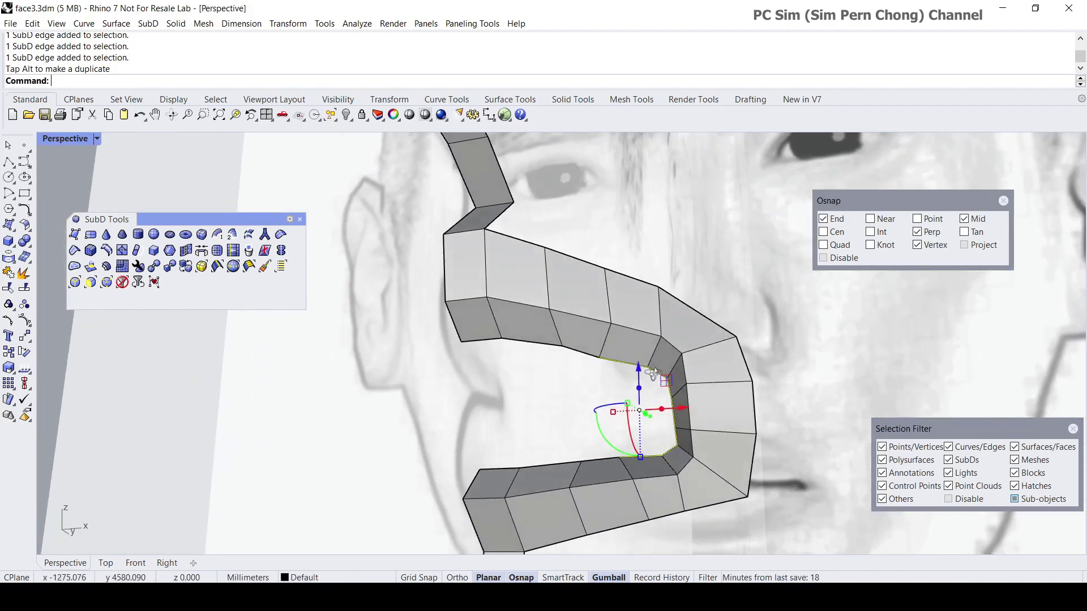
Select the middle side edge where the inner band meets the mouth ring and move it outward.
left_click(690, 408)
key("Escape")
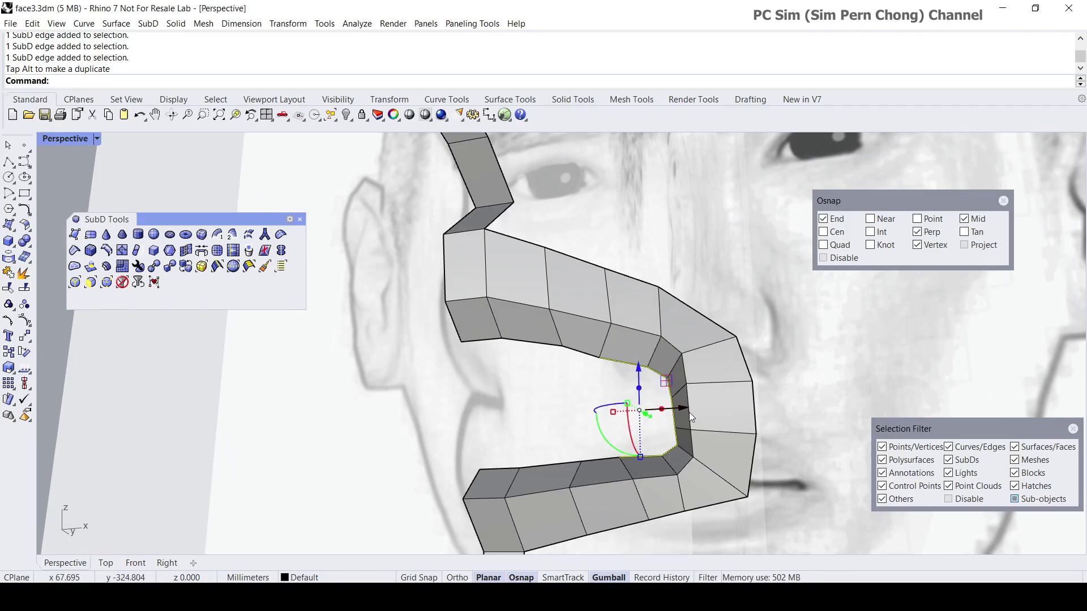
left_click(688, 410)
key("Escape")
key("Escape")
left_click(690, 406, "ctrl+shift")
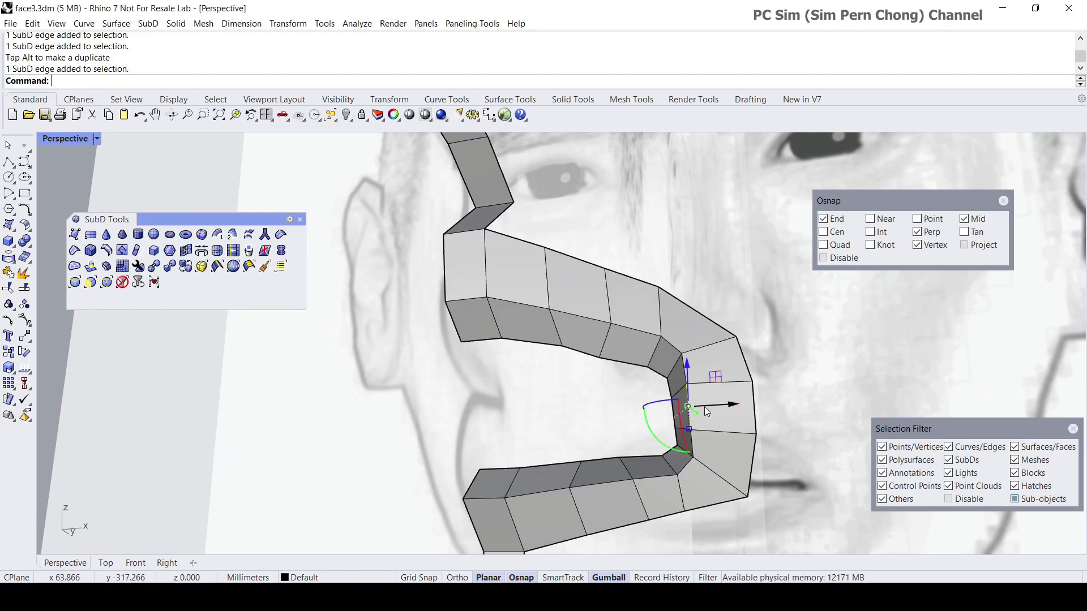
left_click_drag(722, 404, 752, 401)
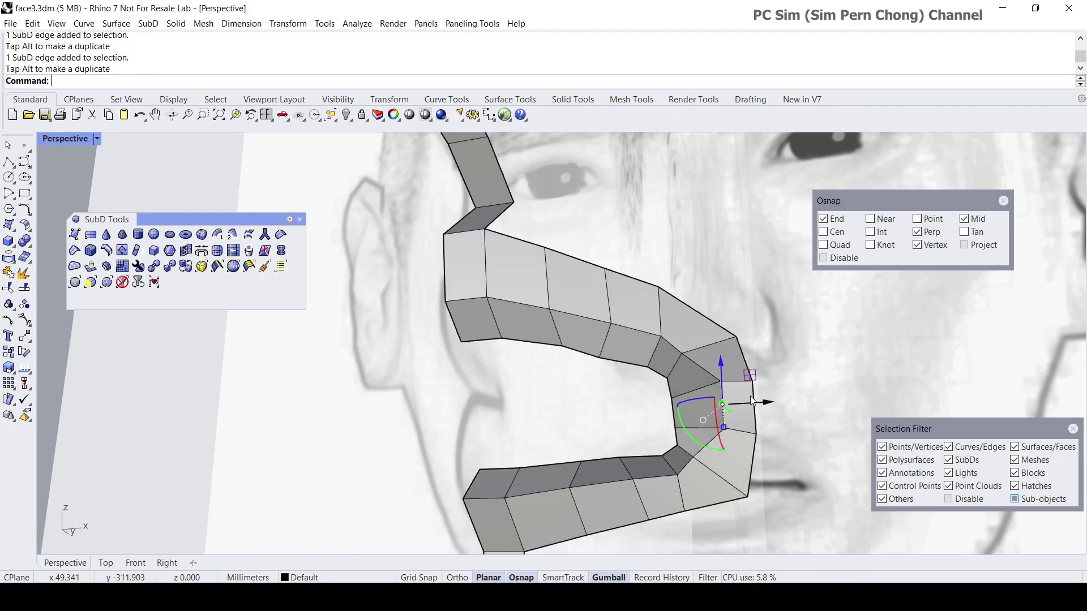
Pull the junction vertices above and below the moved side edge outward to widen the inner band's corners.
left_click(682, 354, "ctrl+shift")
left_click_drag(711, 348, 731, 348)
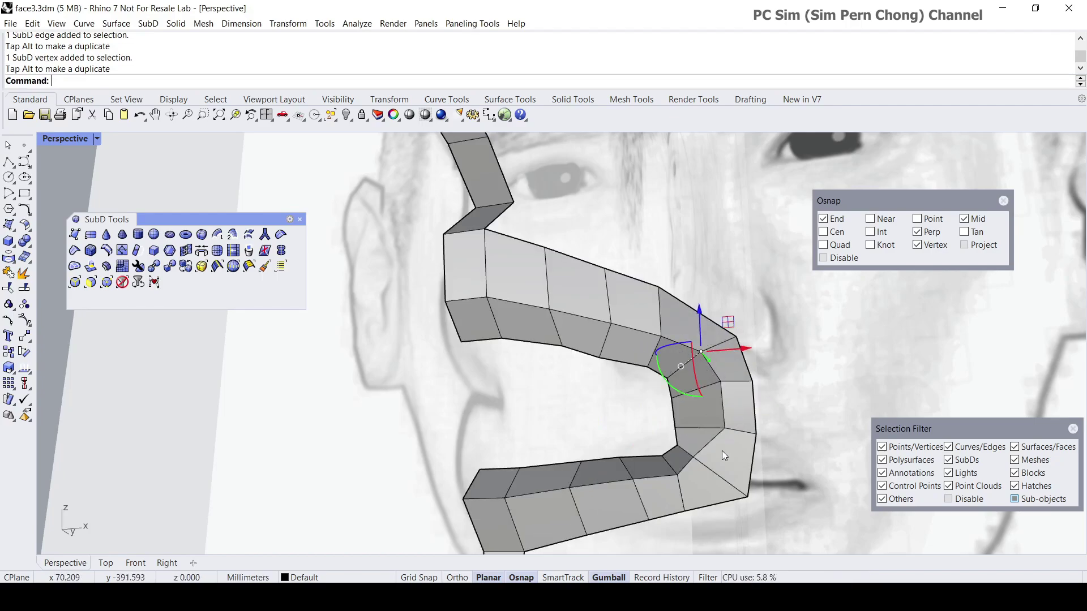
left_click(694, 457, "ctrl+shift")
left_click_drag(723, 455, 737, 455)
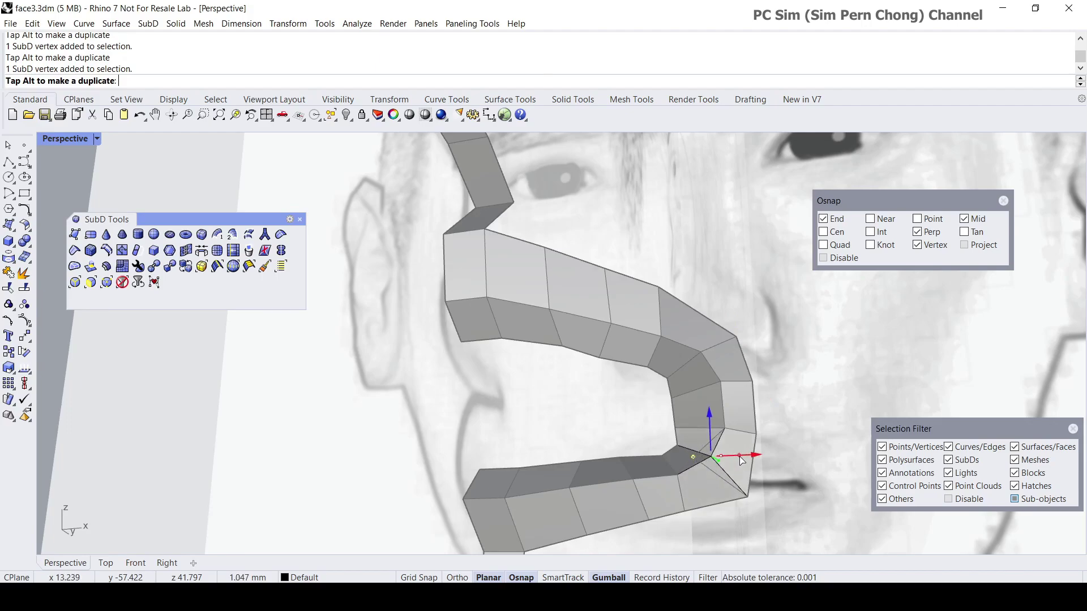
scroll(675, 403, "down", 2)
left_click(668, 396)
Select the inner band's free edges along the upper lip and down the side of the mouth opening.
right_click_drag(668, 396, 568, 381)
left_click(494, 334, "ctrl+shift")
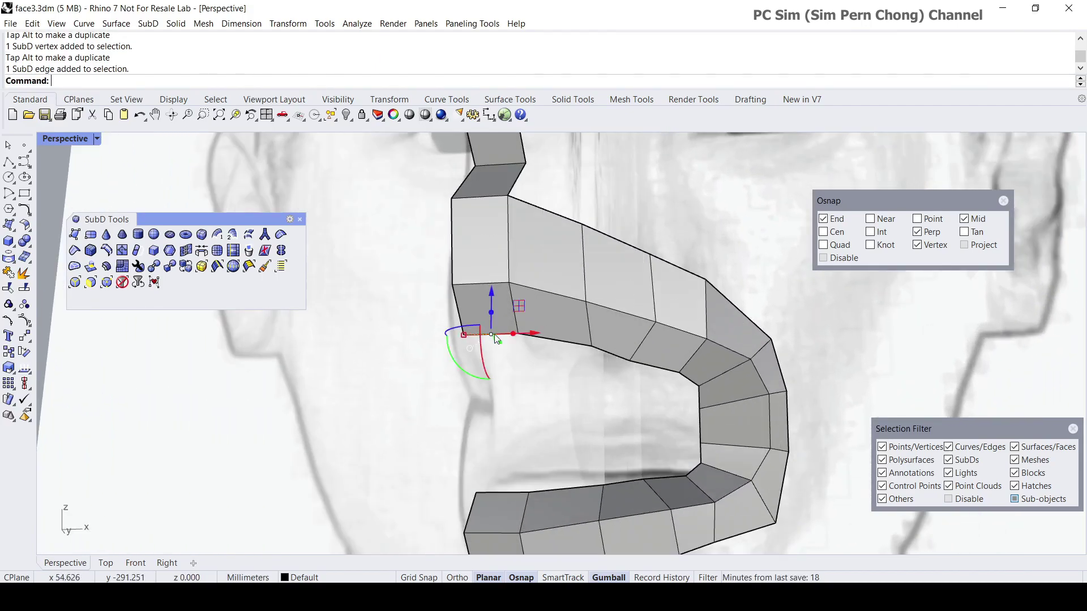
left_click(546, 345, "ctrl+shift")
left_click(609, 351, "ctrl+shift")
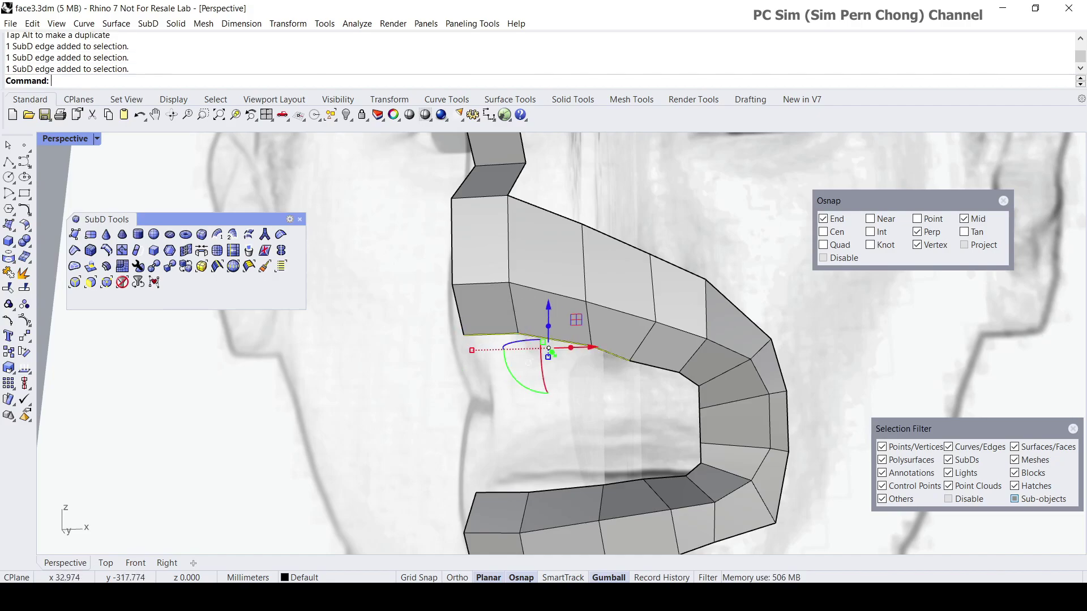
left_click(644, 362, "ctrl+shift")
left_click(688, 378, "ctrl+shift")
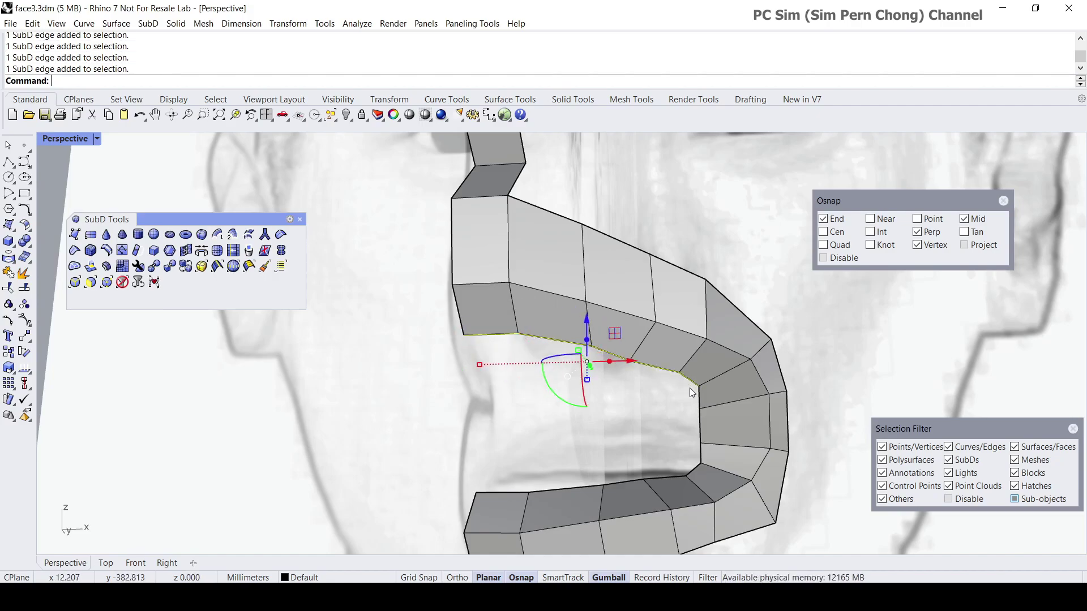
left_click(698, 394, "ctrl+shift")
left_click(701, 445, "ctrl+shift")
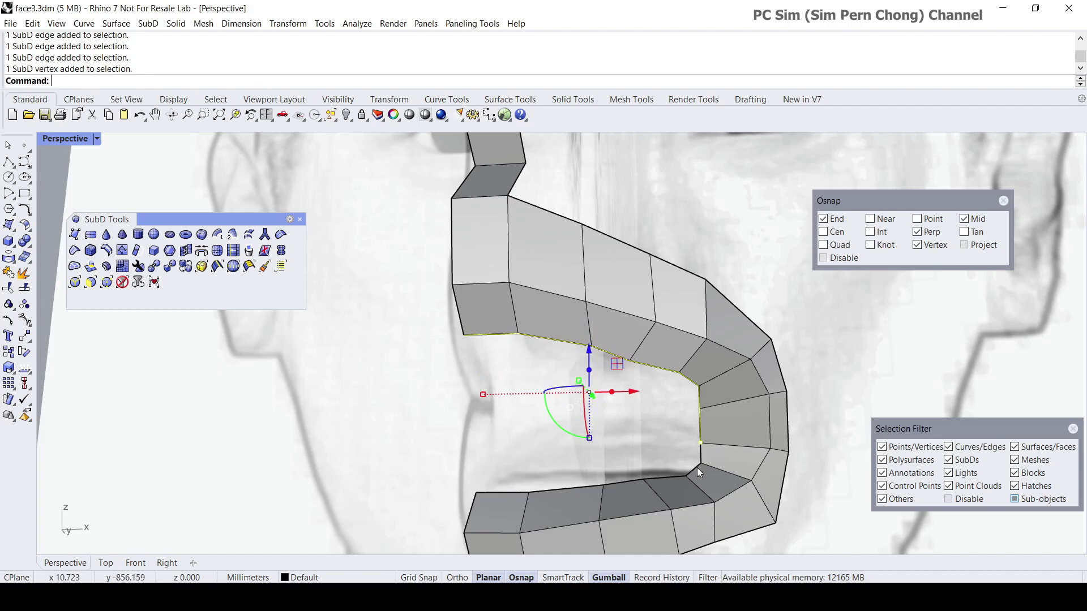
Add the lower corner and lower lip edges to the selection and scale it vertically to squeeze the opening toward the lip line.
left_click(700, 464, "ctrl+shift")
scroll(705, 456, "up", 2)
left_click(702, 454, "ctrl+shift")
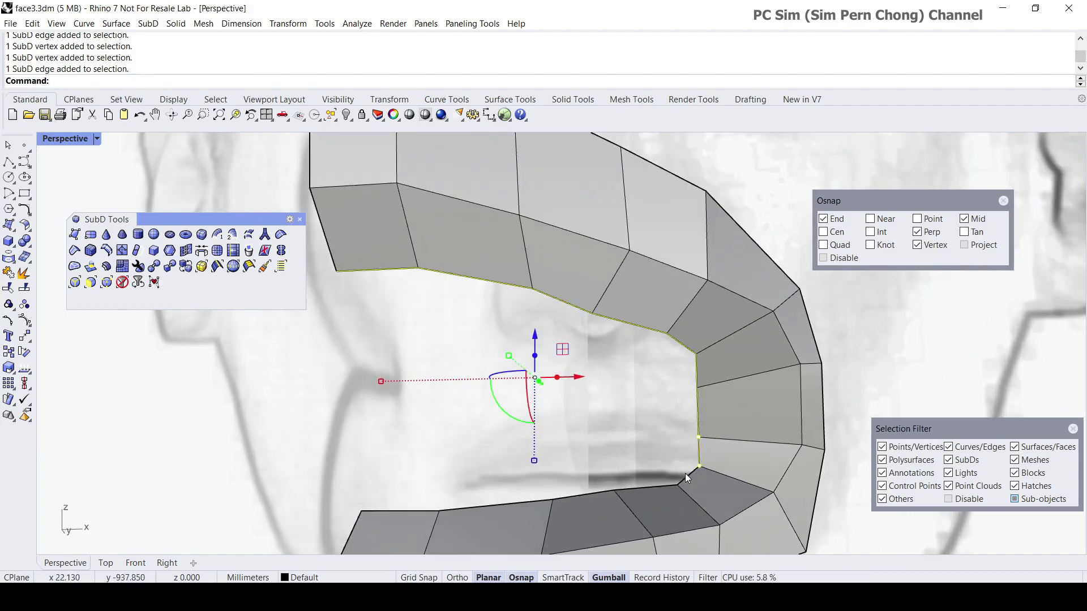
left_click(686, 477, "ctrl+shift")
left_click(643, 487, "ctrl+shift")
left_click(583, 495, "ctrl+shift")
left_click(471, 505, "ctrl+shift")
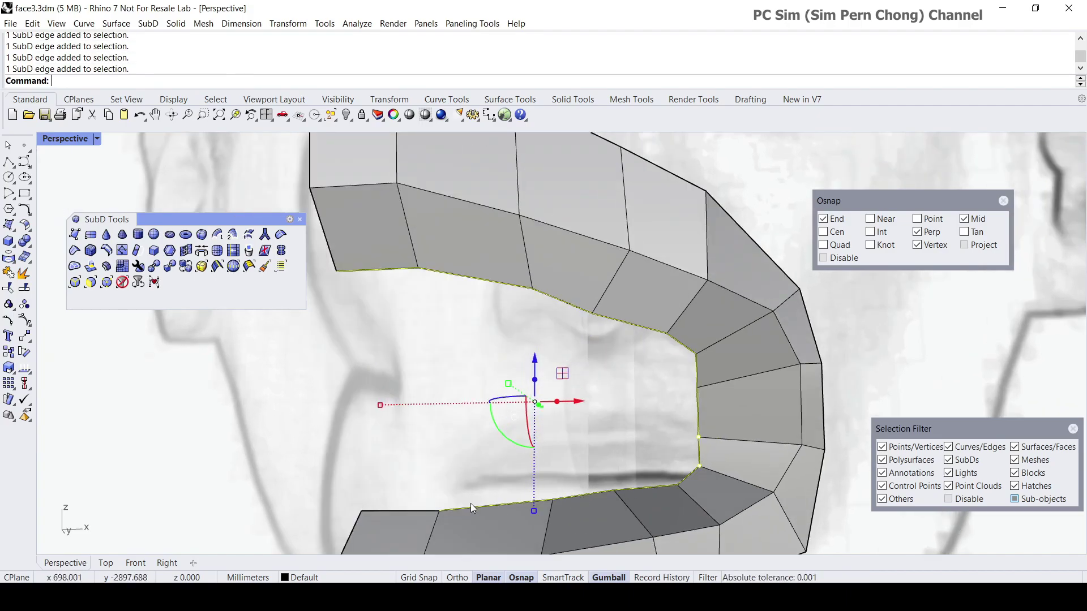
scroll(461, 503, "down", 2)
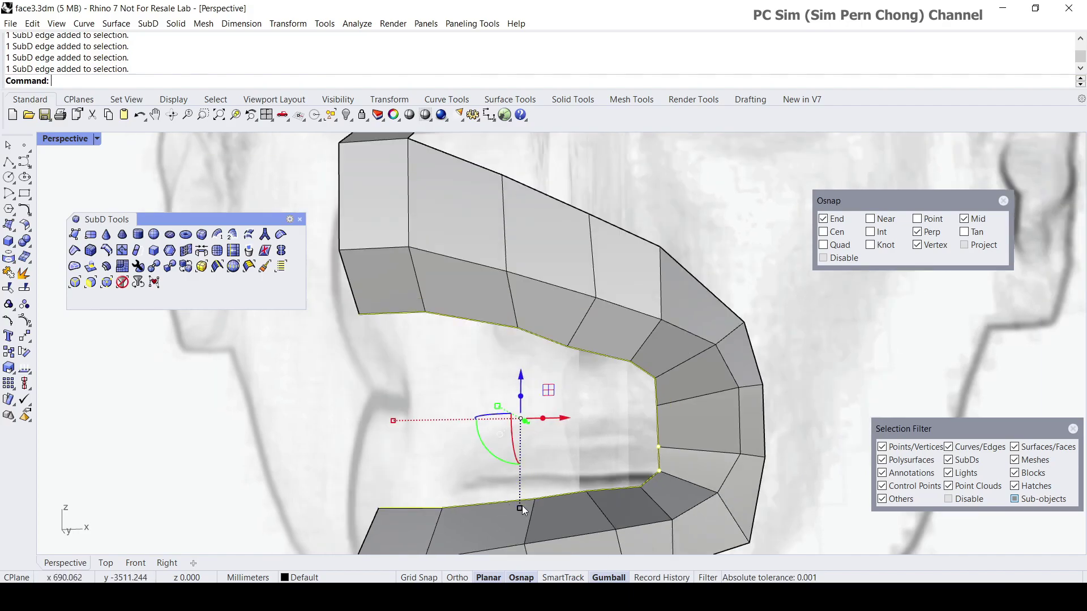
left_click_drag(520, 507, 520, 441)
right_click_drag(546, 452, 502, 457)
scroll(748, 431, "up", 5)
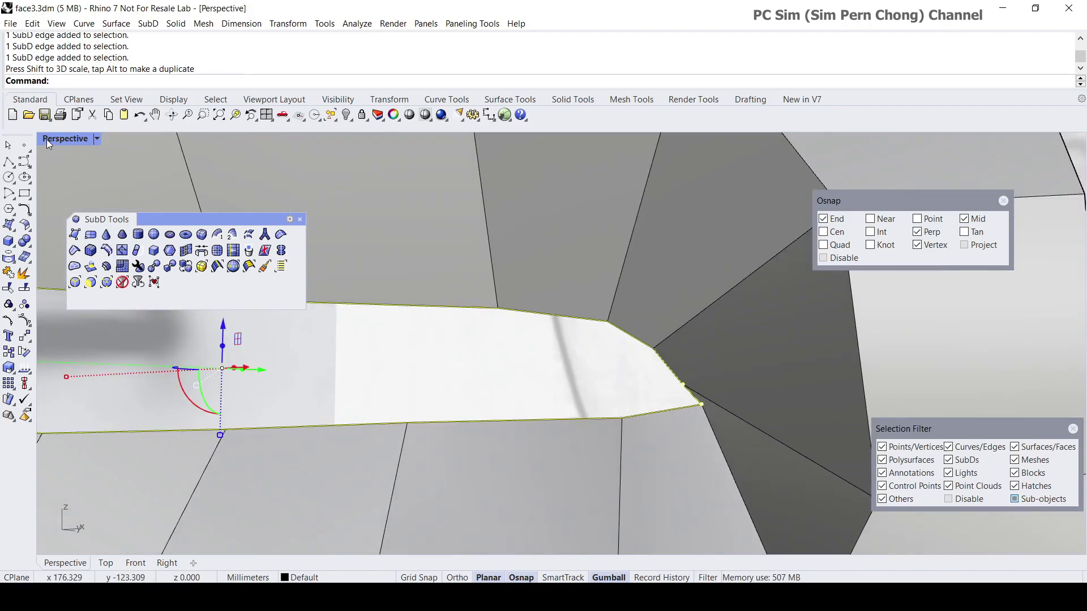
In the Front view, move the lower and upper corner vertices of the mouth opening inward to round its end.
double_click(47, 139)
scroll(356, 463, "up", 6)
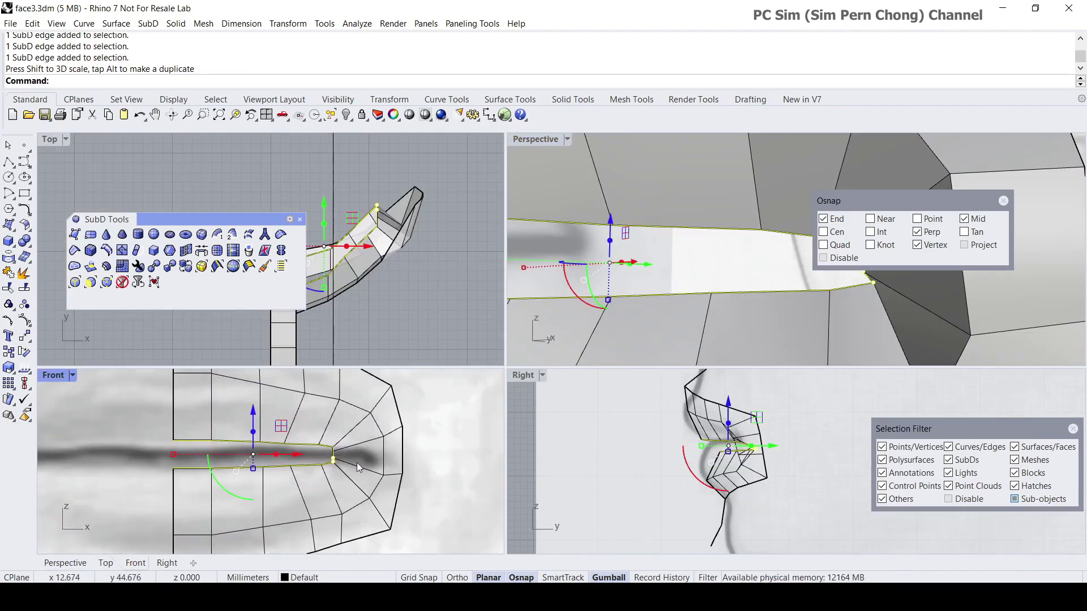
scroll(357, 464, "up", 4)
key("Escape")
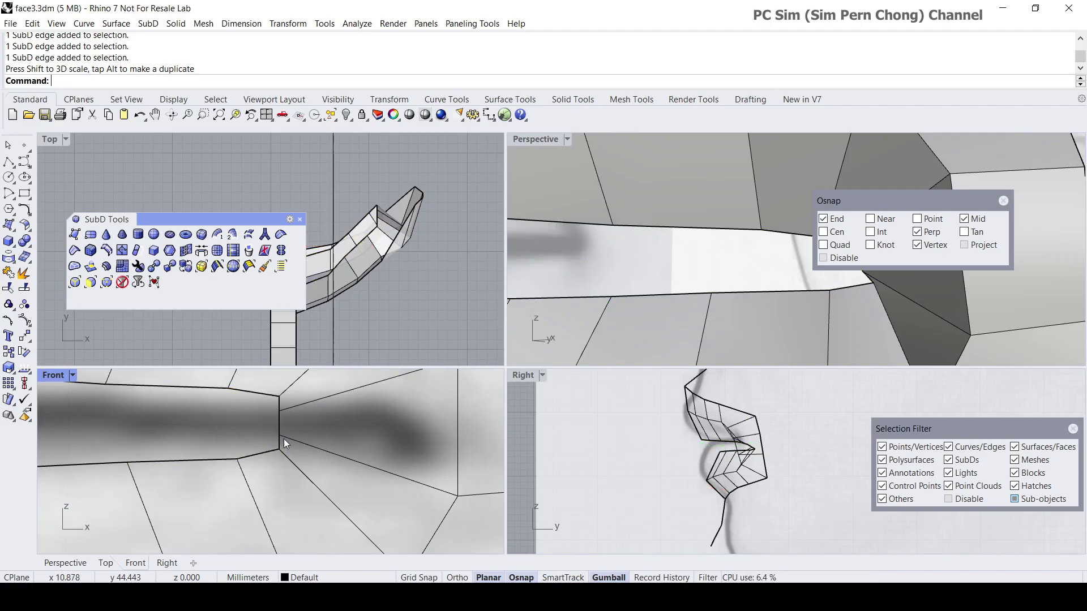
right_click_drag(810, 348, 789, 307)
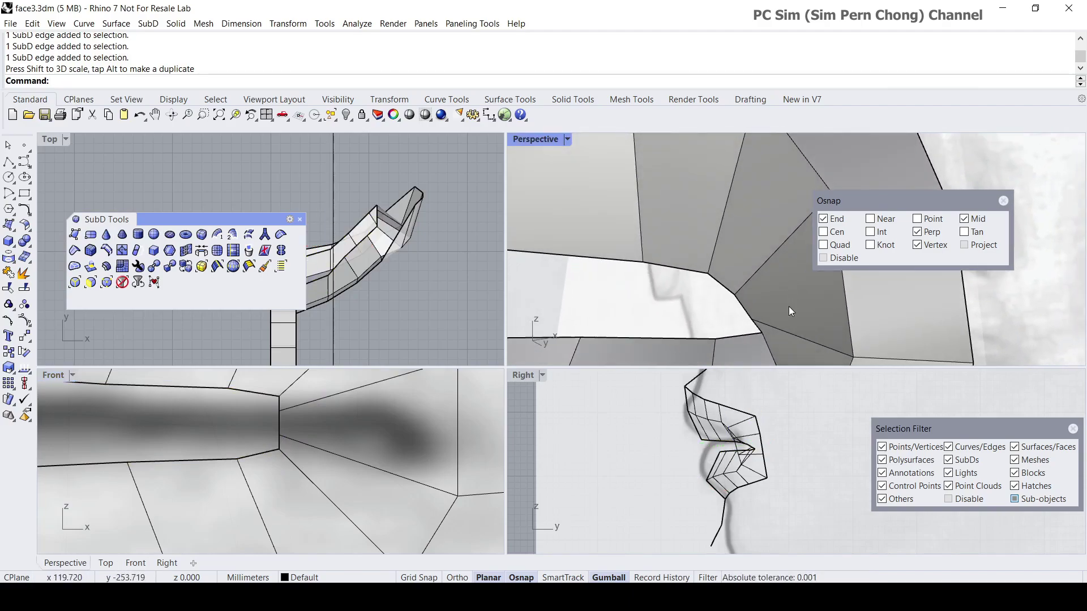
left_click(762, 334, "ctrl+shift")
left_click_drag(314, 450, 284, 451)
left_click(279, 397)
left_click_drag(304, 397, 288, 401)
scroll(705, 303, "down", 6)
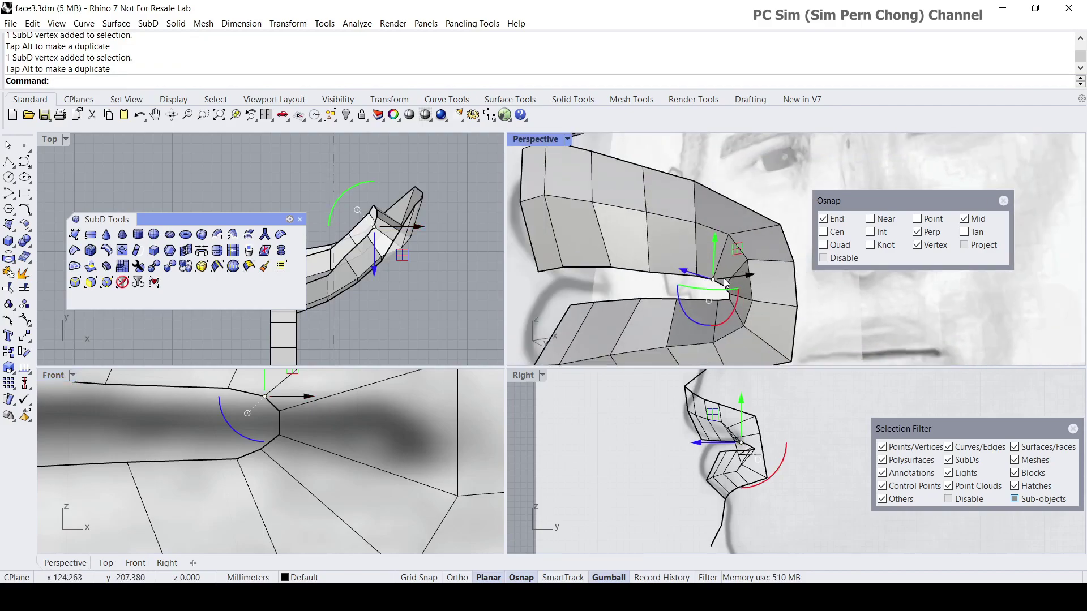
In the Perspective view, nudge the lower corner vertex of the mouth opening to round the opening's end.
double_click(530, 139)
right_click_drag(532, 300, 688, 308, "shift")
right_click_drag(688, 308, 639, 369)
key("Escape")
scroll(587, 374, "up", 5)
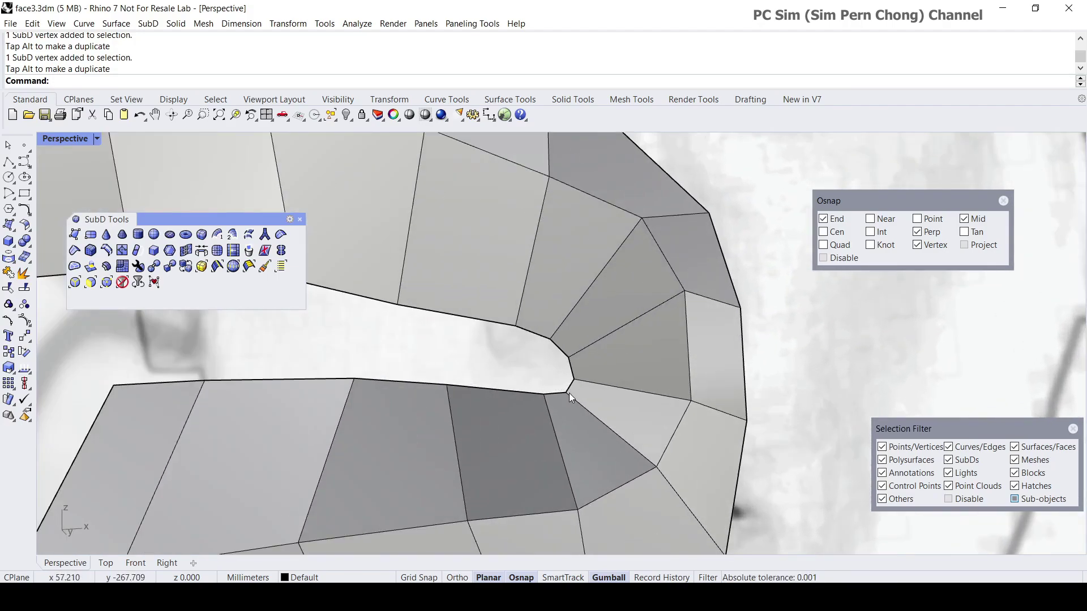
left_click(568, 392)
right_click_drag(592, 415, 548, 451)
left_click_drag(636, 352, 628, 355)
right_click_drag(628, 355, 648, 382)
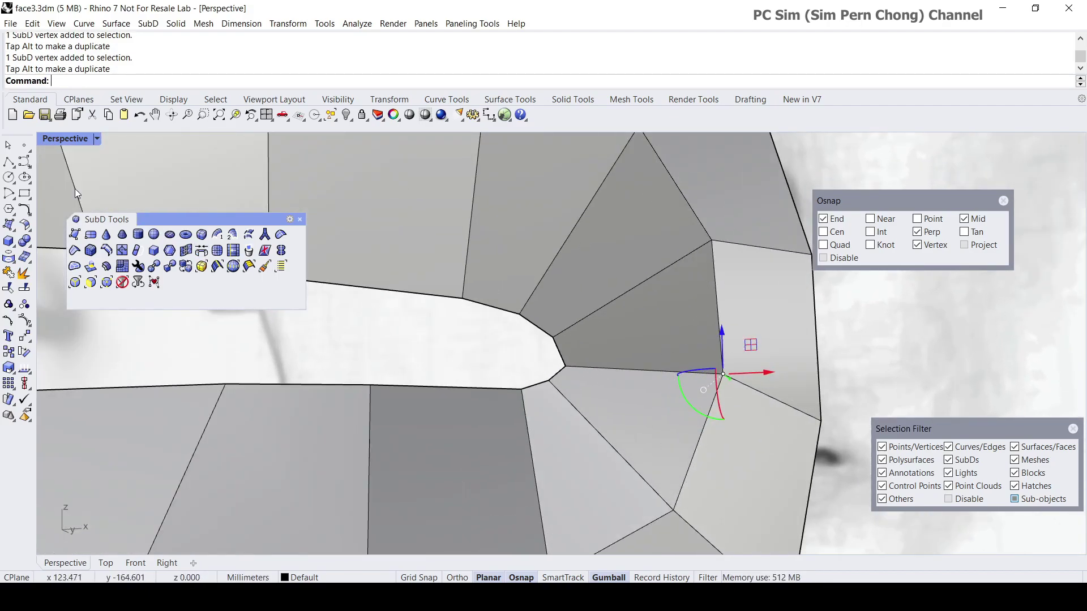
In the Front view, raise the band's side junction vertex slightly and lower the outer border's upper corner vertex to even out the ring.
double_click(63, 138)
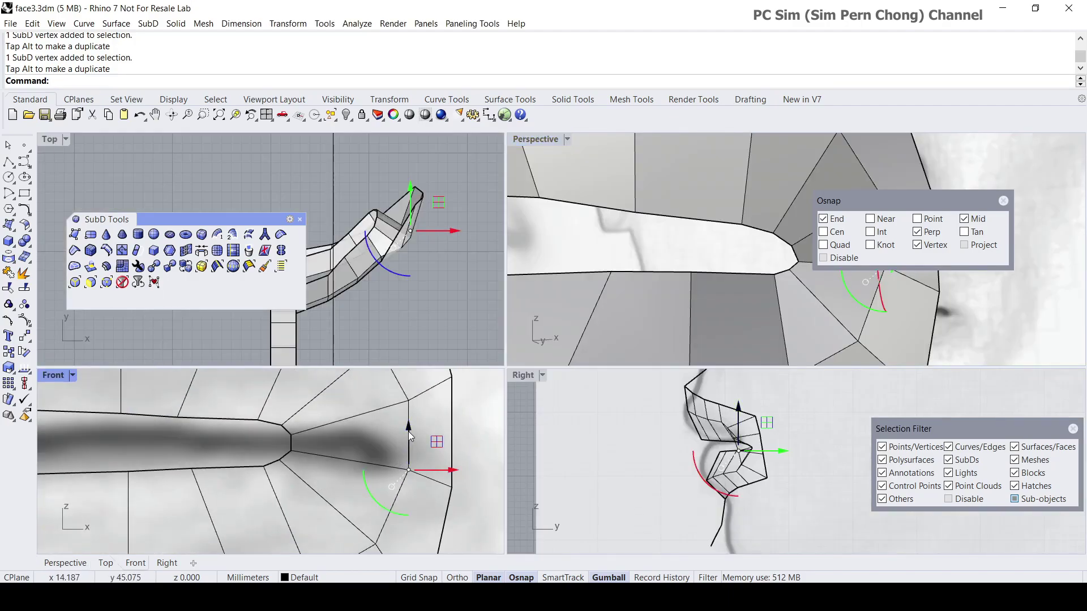
left_click(409, 432)
scroll(409, 453, "down", 4)
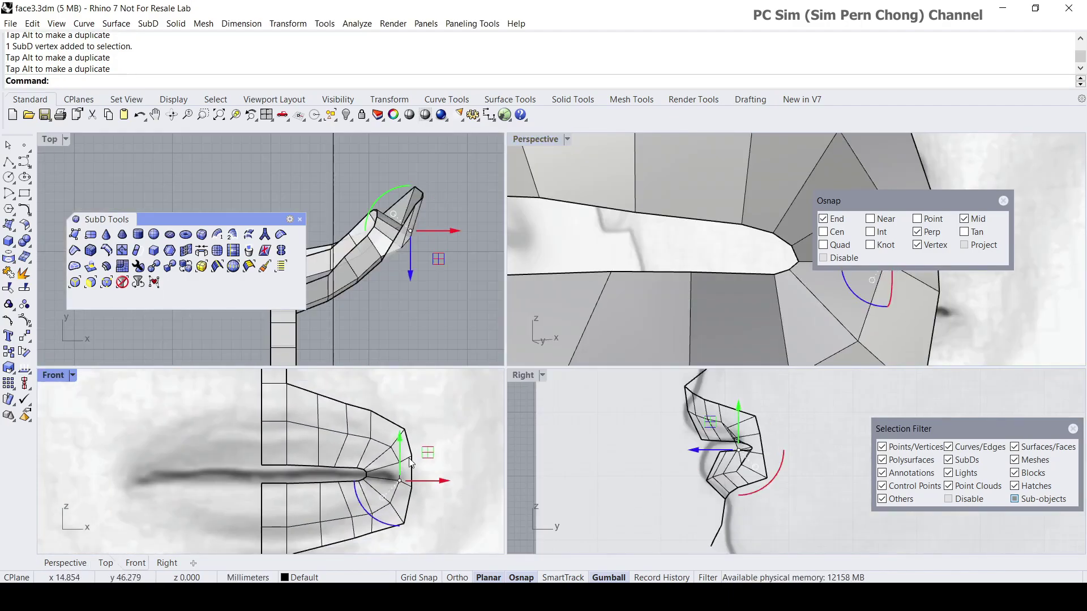
scroll(398, 440, "up", 4)
left_click(384, 443)
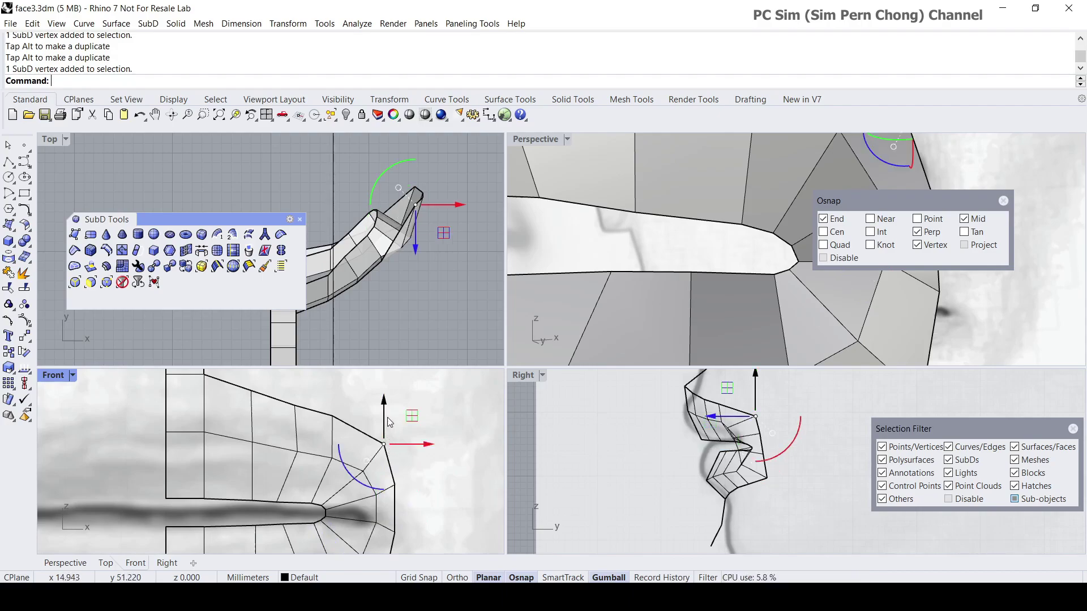
left_click_drag(388, 418, 388, 428)
scroll(388, 428, "down", 6)
key("Escape")
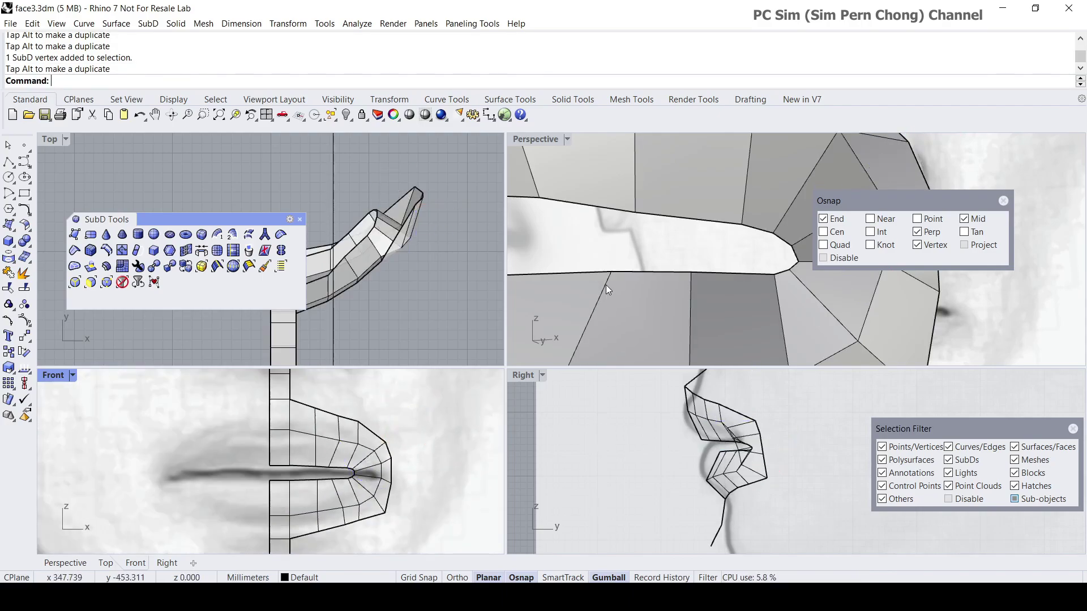
In the Perspective view, move the outer border's lower corner vertex to smooth the mouth ring's outline.
double_click(519, 145)
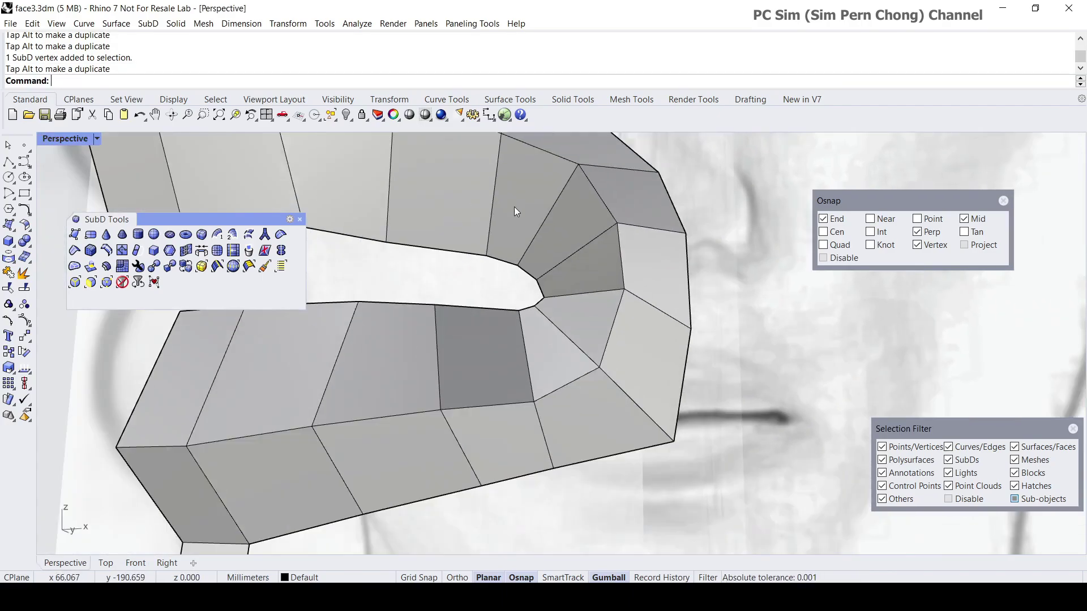
right_click_drag(514, 206, 510, 277)
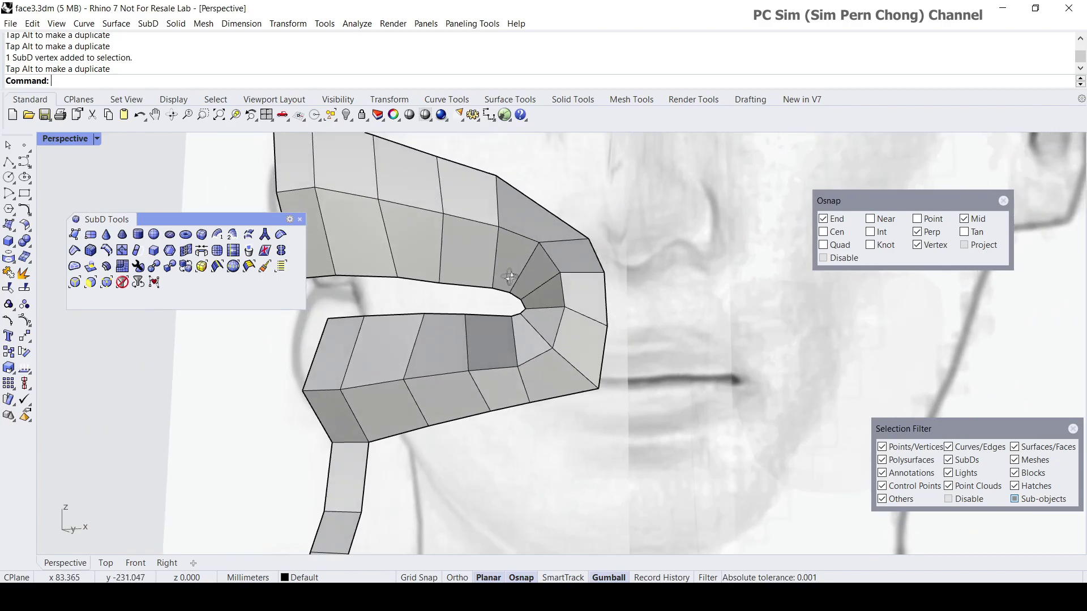
left_click(600, 391)
left_click_drag(599, 347, 623, 376)
scroll(537, 356, "down", 6)
right_click_drag(555, 373, 572, 347, "shift")
key("Escape")
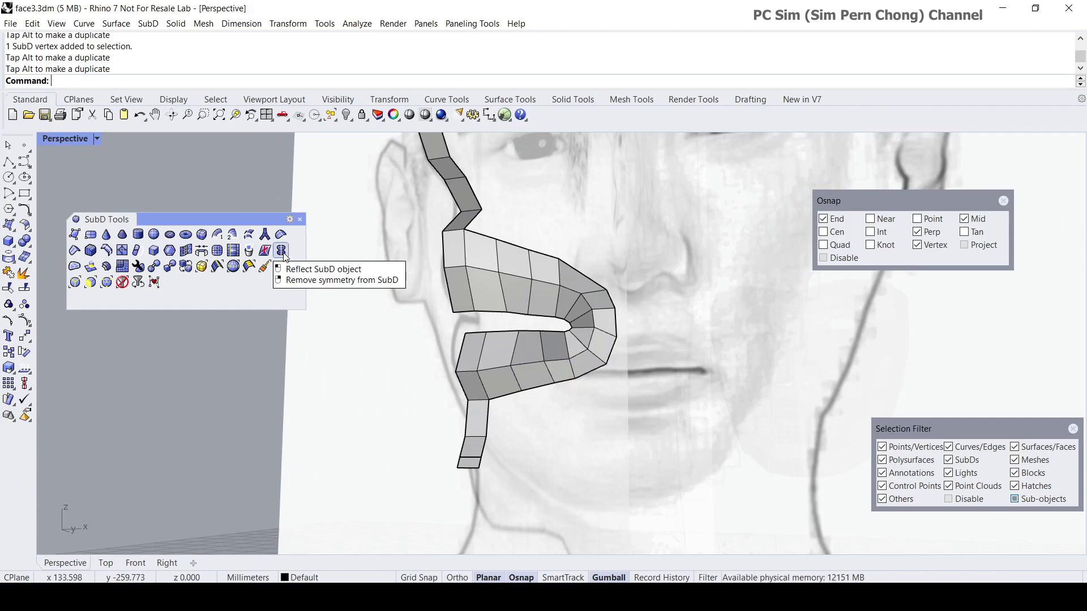
Reflect the half-face SubD across its midline, keeping the side with the modelled mouth ring.
left_click(282, 251)
left_click(464, 305)
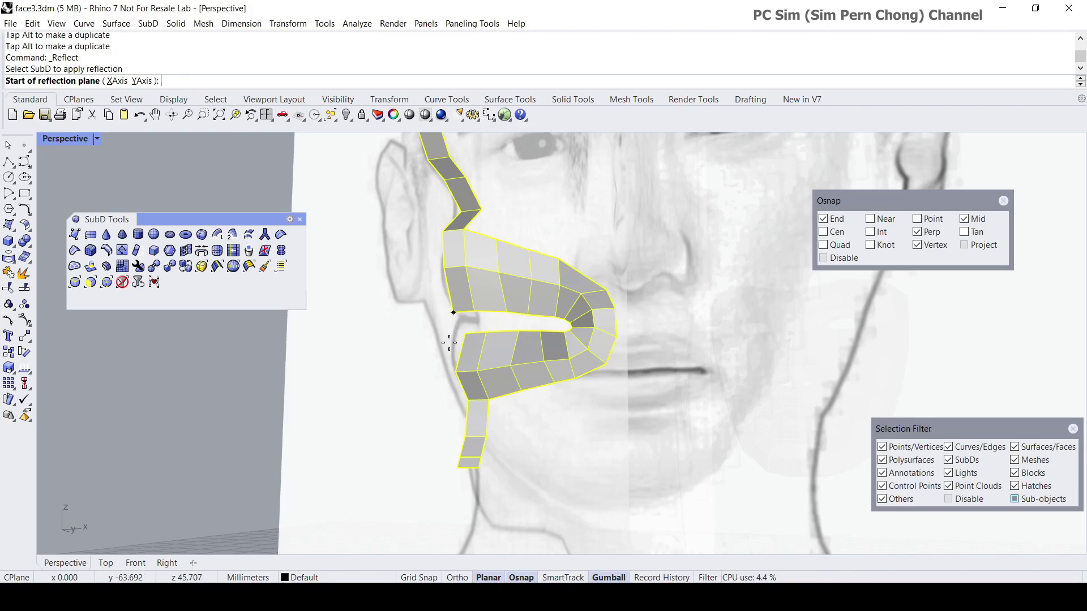
left_click(458, 469)
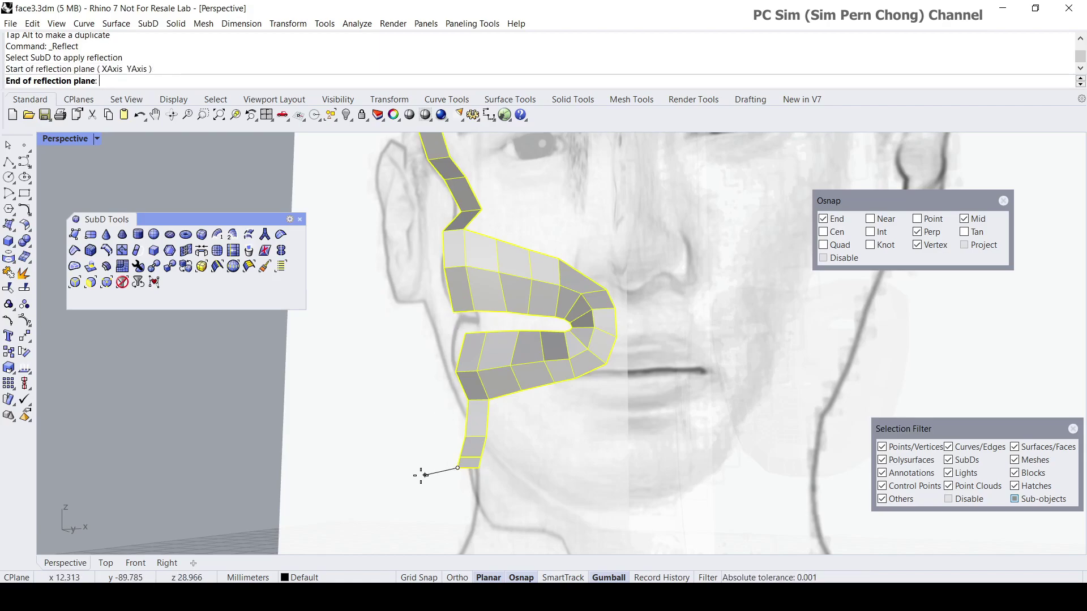
right_click_drag(417, 473, 363, 496, "shift")
left_click(345, 483)
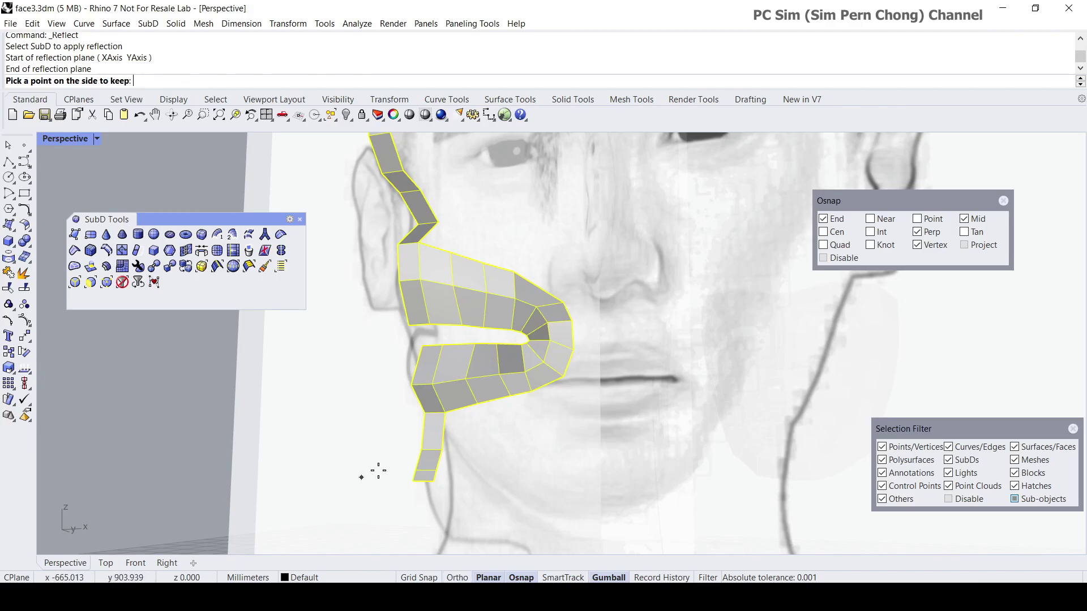
scroll(555, 365, "down", 4)
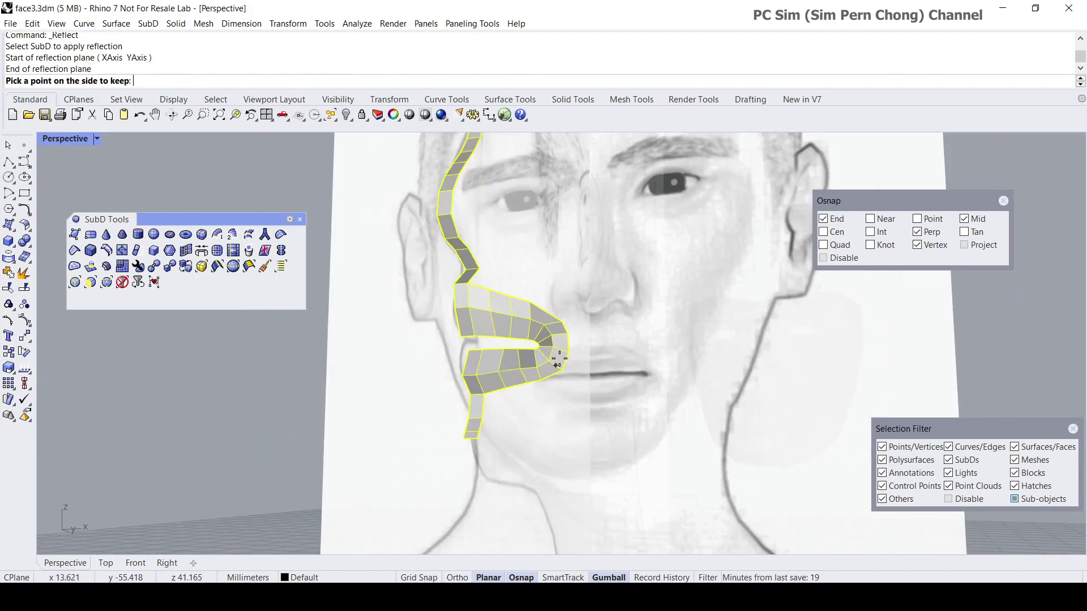
mouse_move(555, 359)
right_mouse_down()
mouse_move(581, 366)
mouse_move(626, 345)
mouse_move(544, 345)
right_mouse_up()
left_click(565, 339)
key("Return")
Switch the SubD display to smooth and examine the mirrored lips up close.
scroll(545, 343, "up", 4)
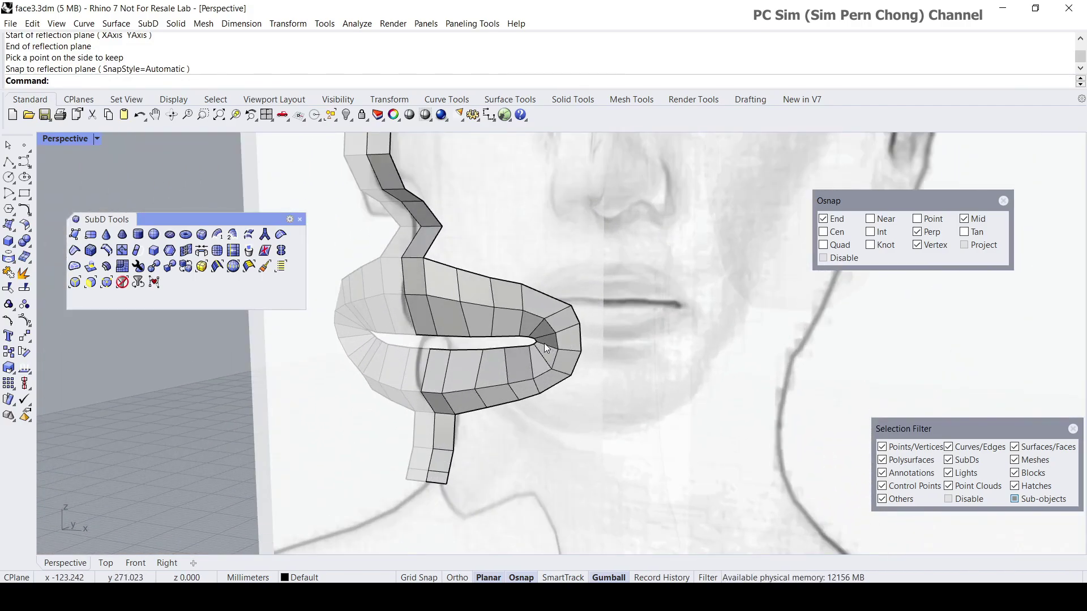
right_click_drag(547, 342, 466, 337)
key("Tab")
scroll(466, 338, "up", 3)
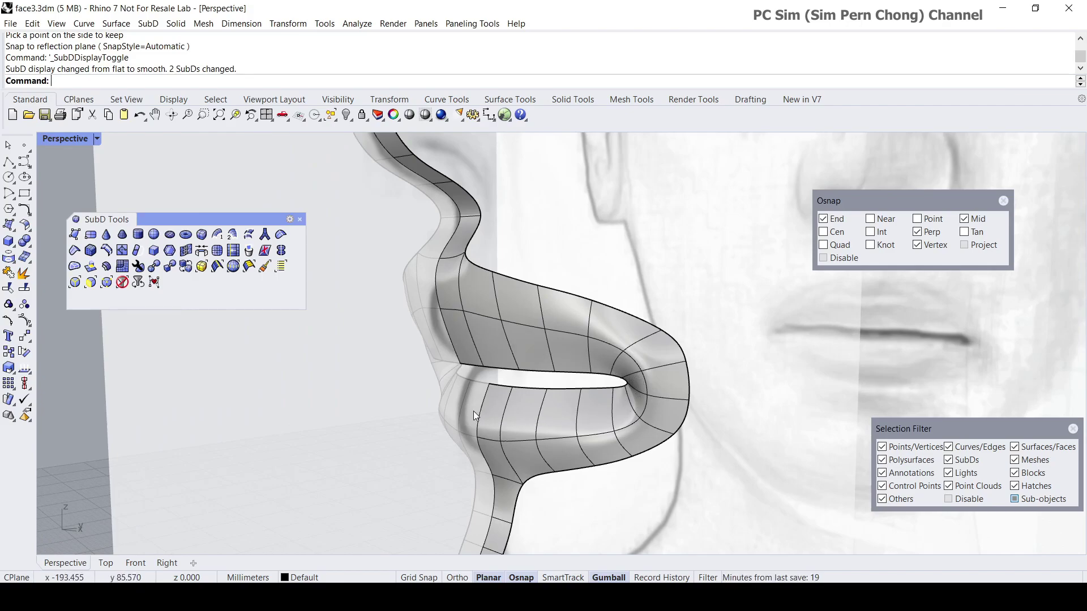
Insert an edge of type Ring through the inner lip band, placed partway between the opening and the band's outer loop.
left_click(108, 254)
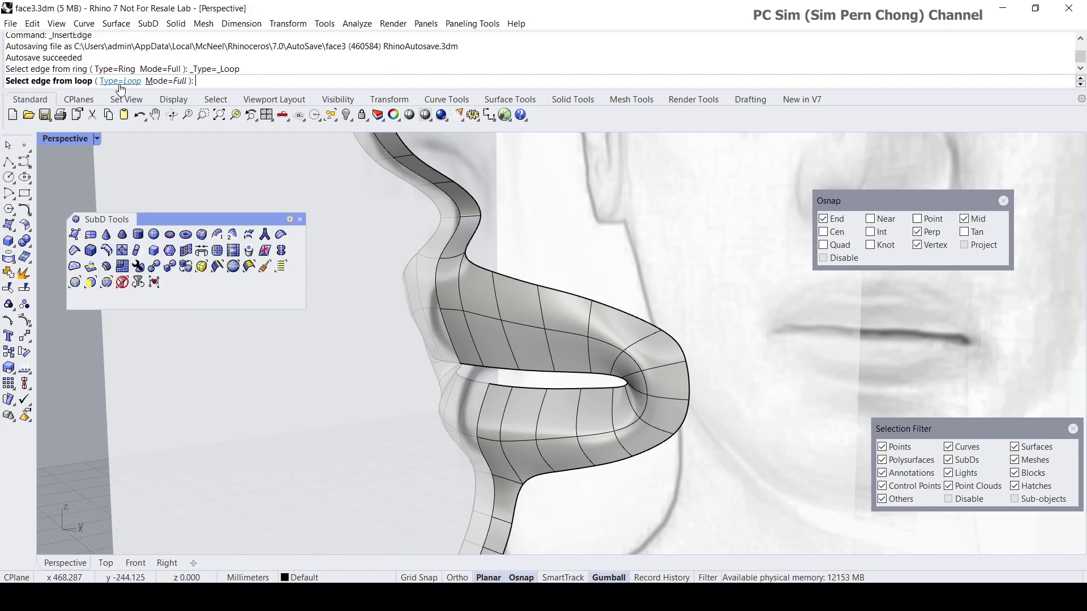
left_click(120, 81)
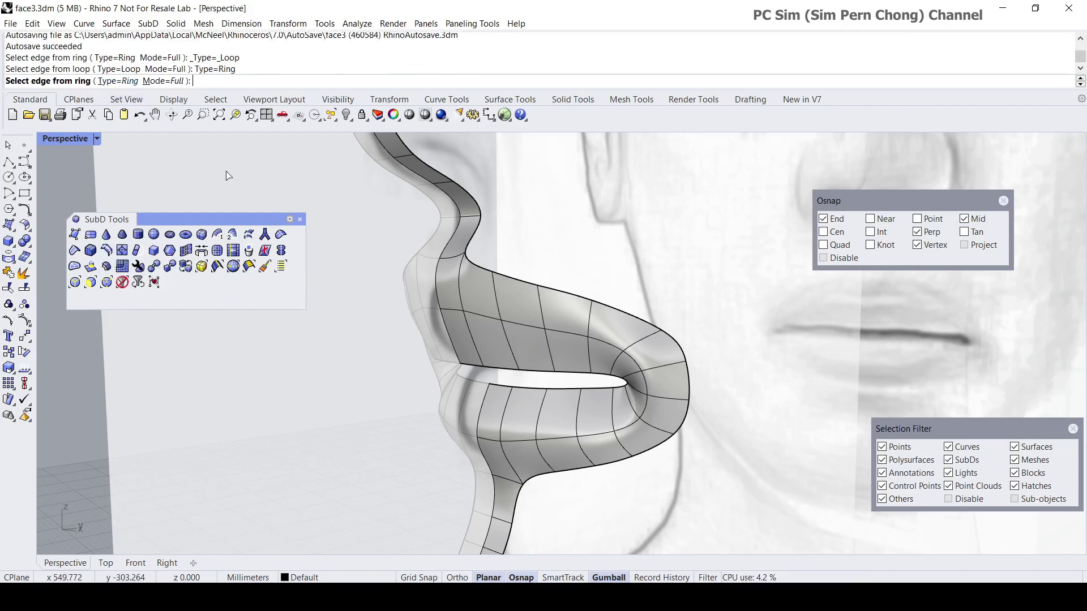
left_click(470, 335)
key("Return")
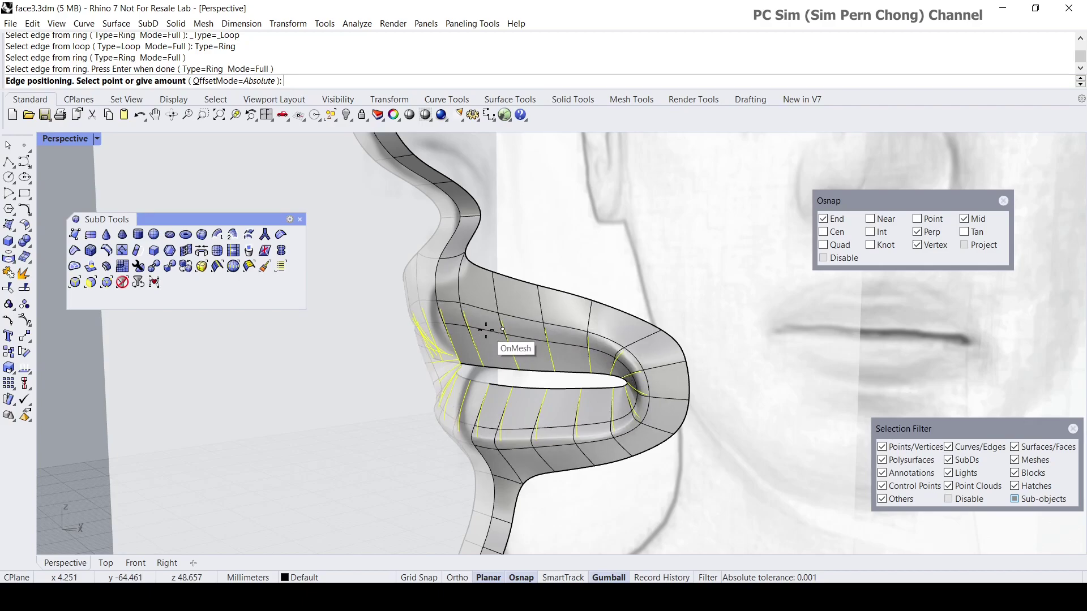
left_click(466, 333)
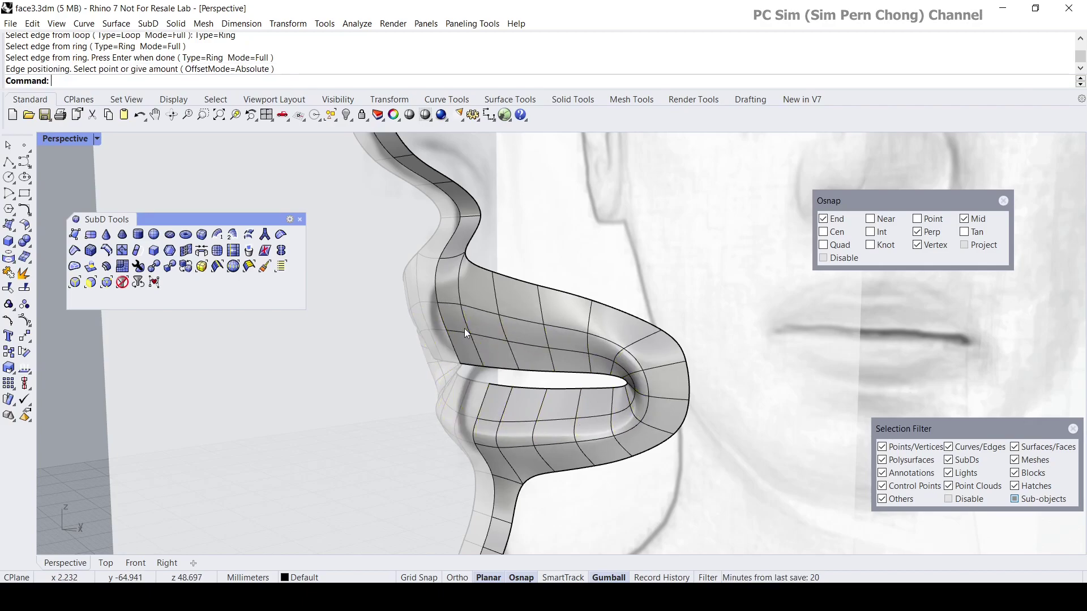
In the Right view, move the inserted loop's upper-lip vertex near the midline forward toward the reference profile.
right_click_drag(538, 405, 497, 345)
left_click(461, 310)
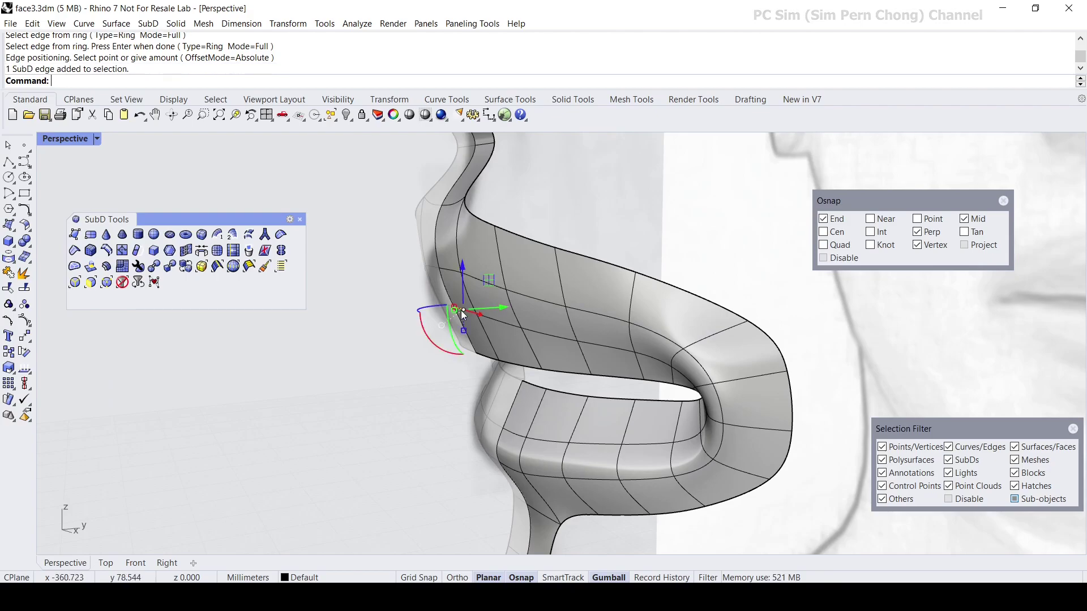
double_click(77, 141)
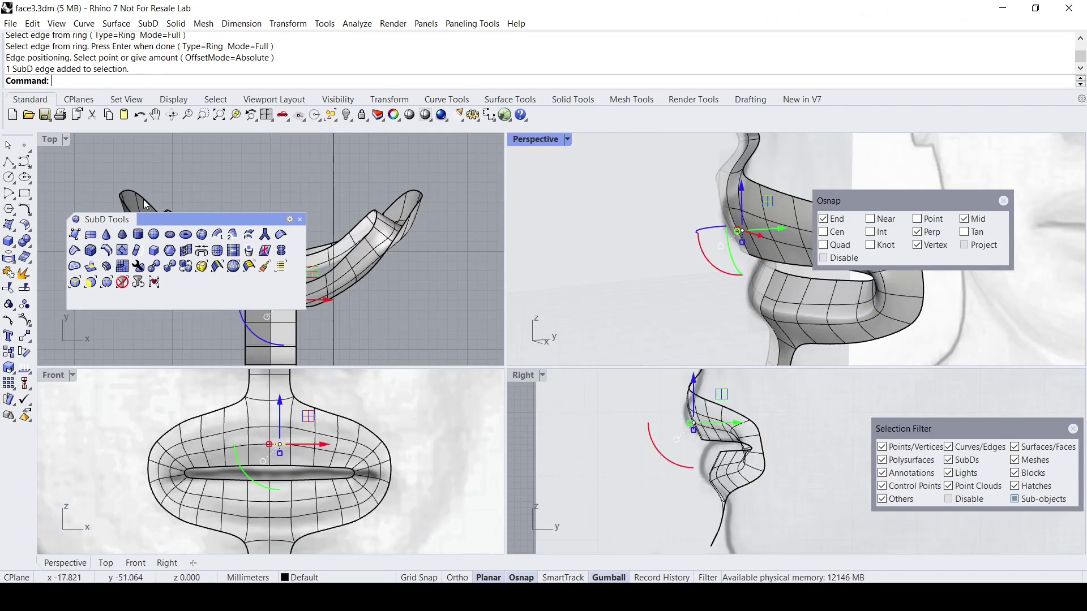
double_click(525, 373)
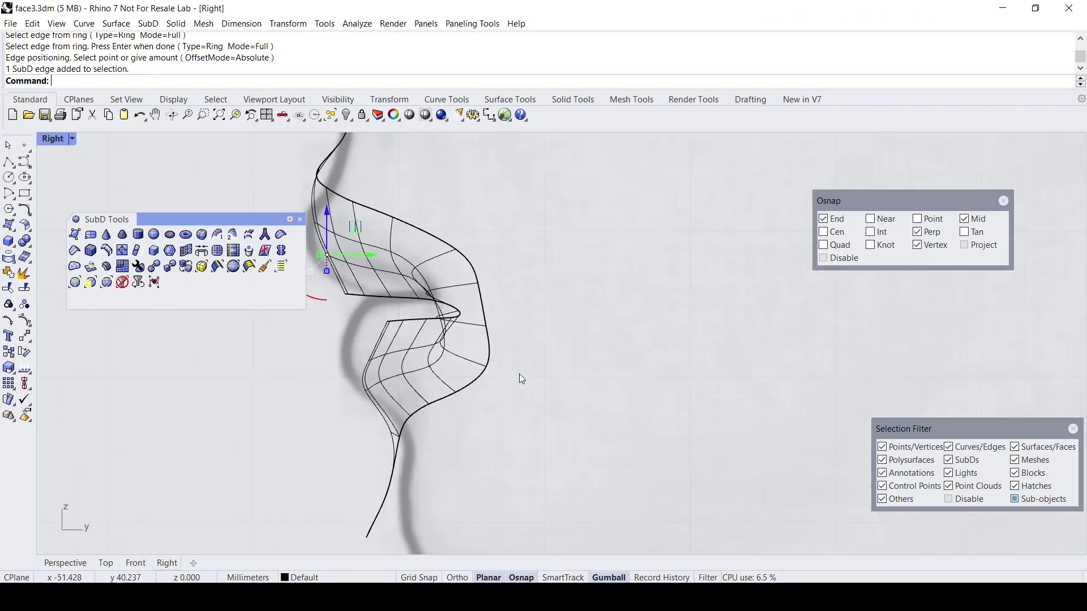
scroll(447, 311, "up", 4)
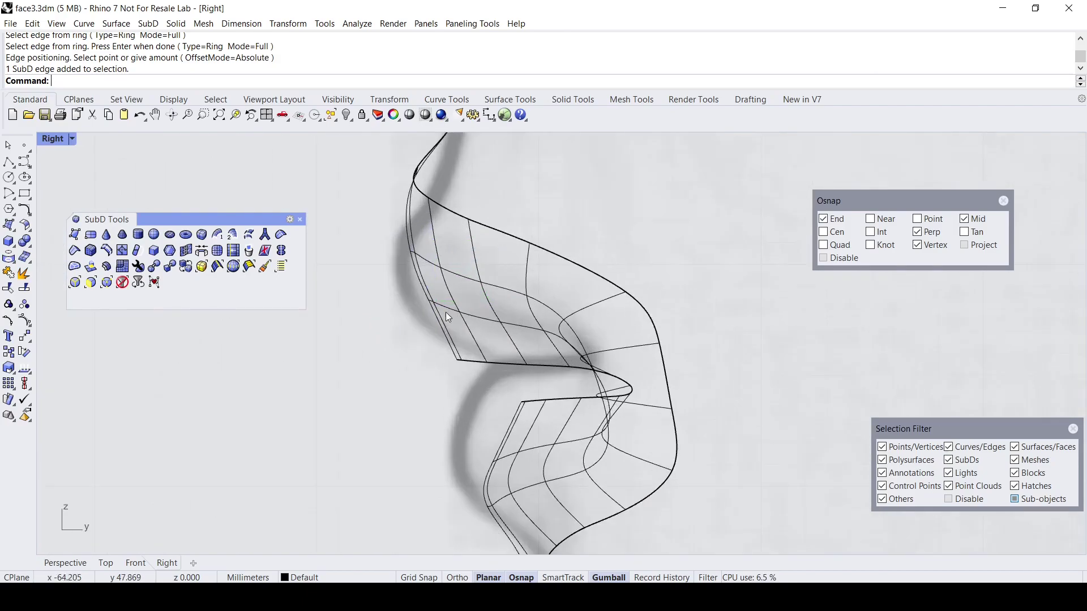
left_click(428, 302)
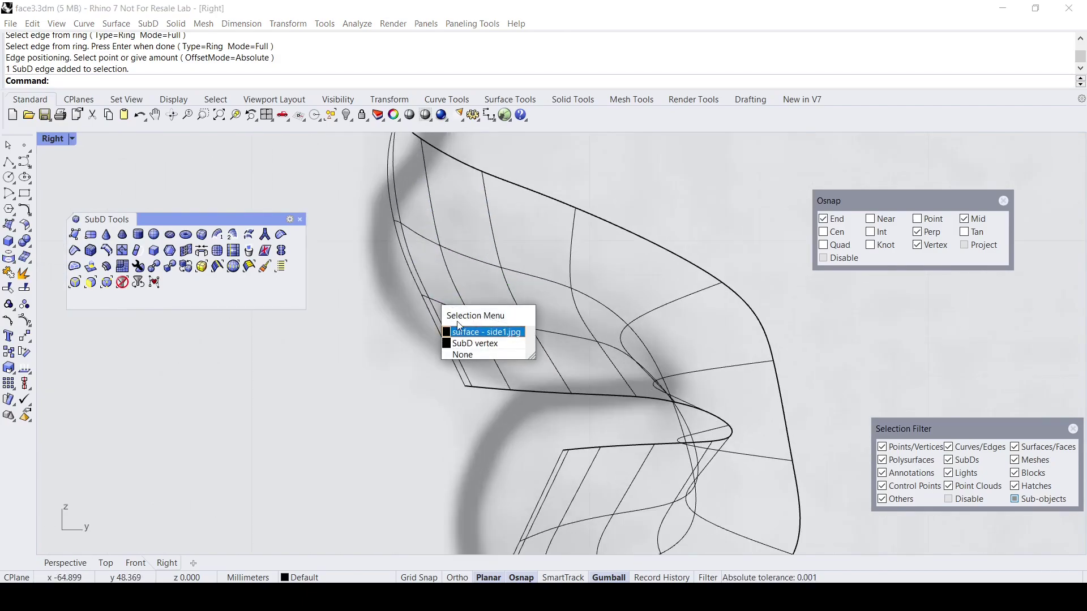
left_click(475, 343)
left_click_drag(445, 297, 431, 295)
Adjust the neighbouring upper-lip vertices of the inserted loop to follow the lip's bulge in the Right view.
left_click(433, 305)
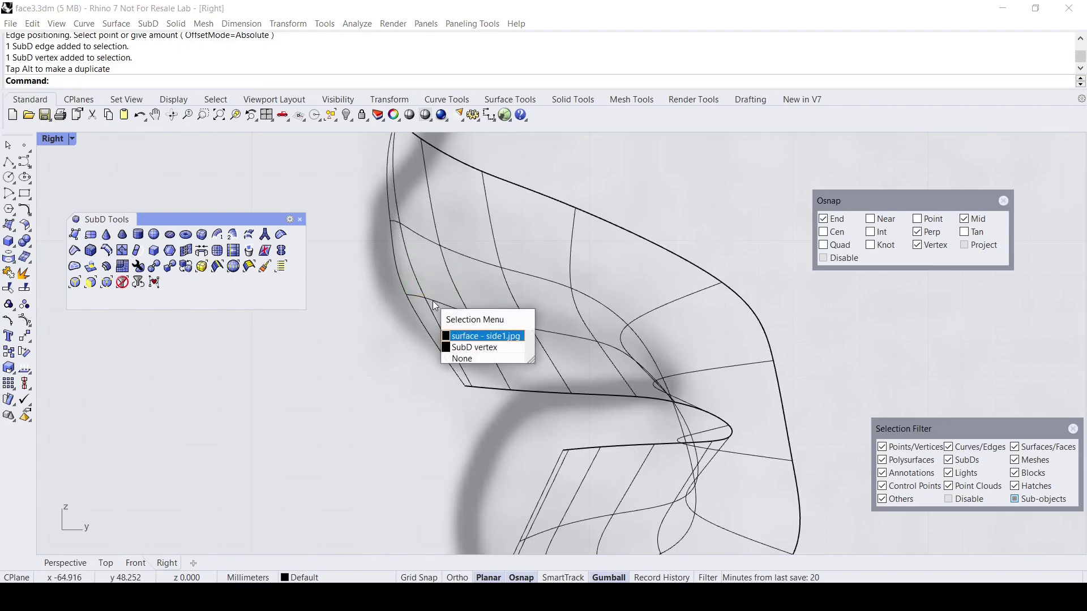
left_click(469, 347)
left_click_drag(463, 298, 485, 313)
left_click(470, 319)
left_click(516, 359)
In flat display, move the inserted loop's lower-lip edge beside the midline and the next vertex along forward toward the reference profile.
scroll(515, 334, "down", 4)
right_click_drag(542, 452, 535, 375)
scroll(527, 385, "up", 5)
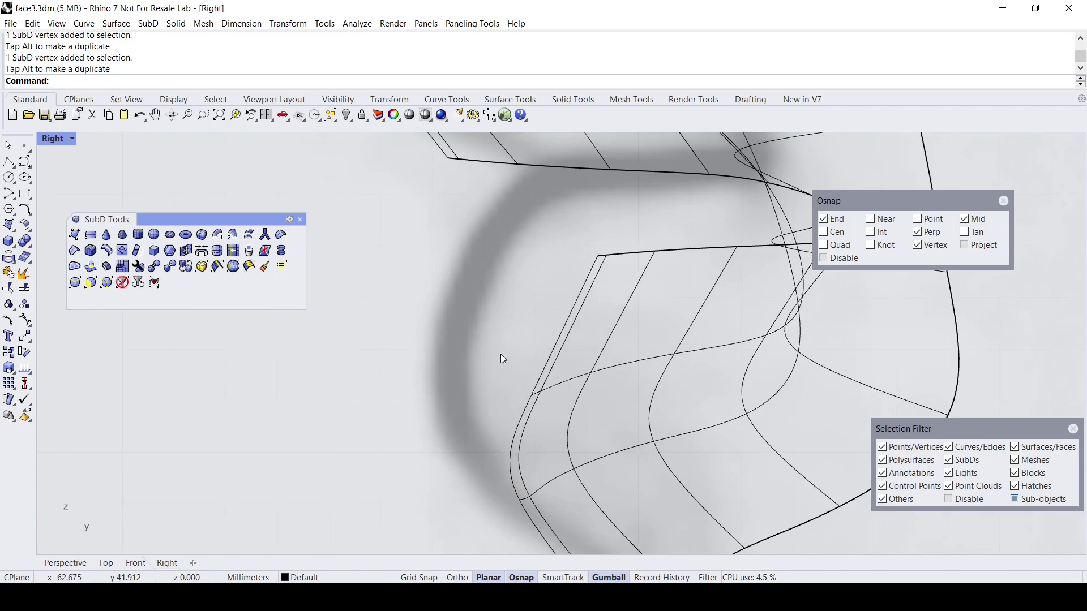
key("Tab")
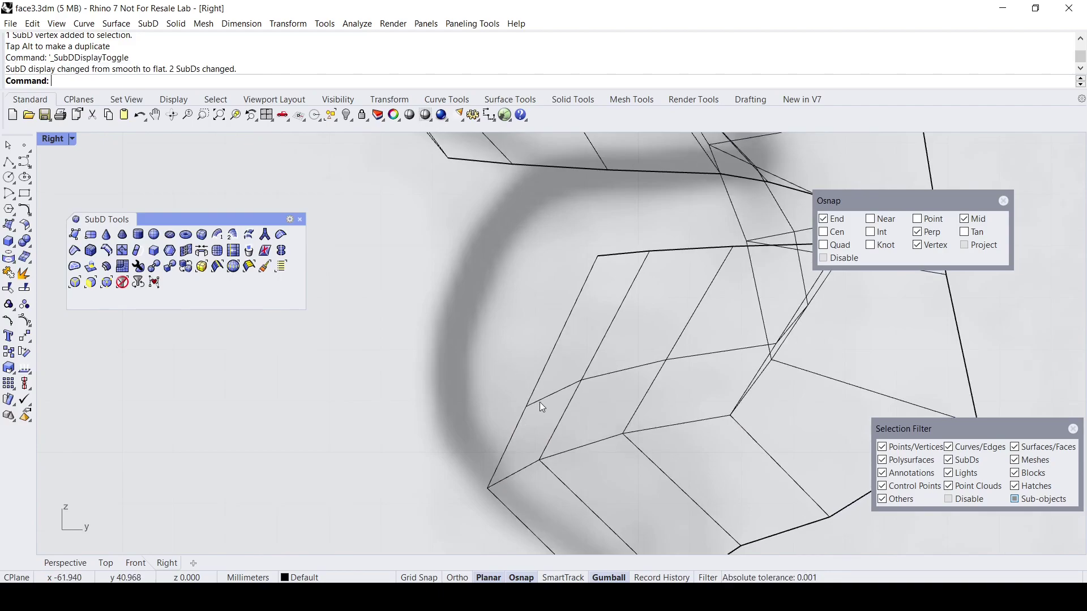
left_click(552, 400)
left_click(589, 449)
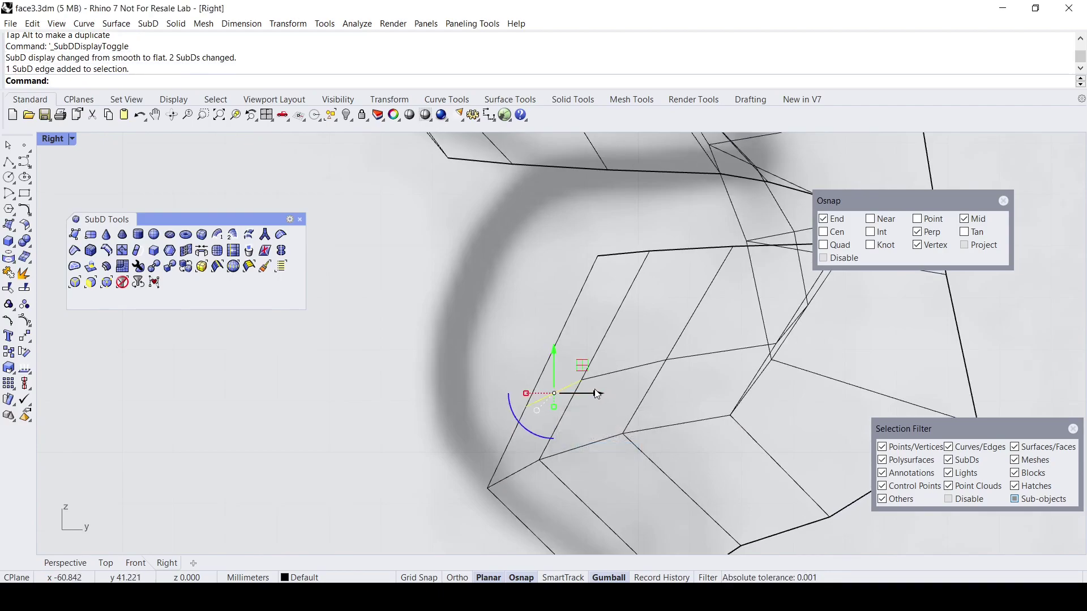
left_click_drag(593, 393, 534, 376)
left_click(667, 364)
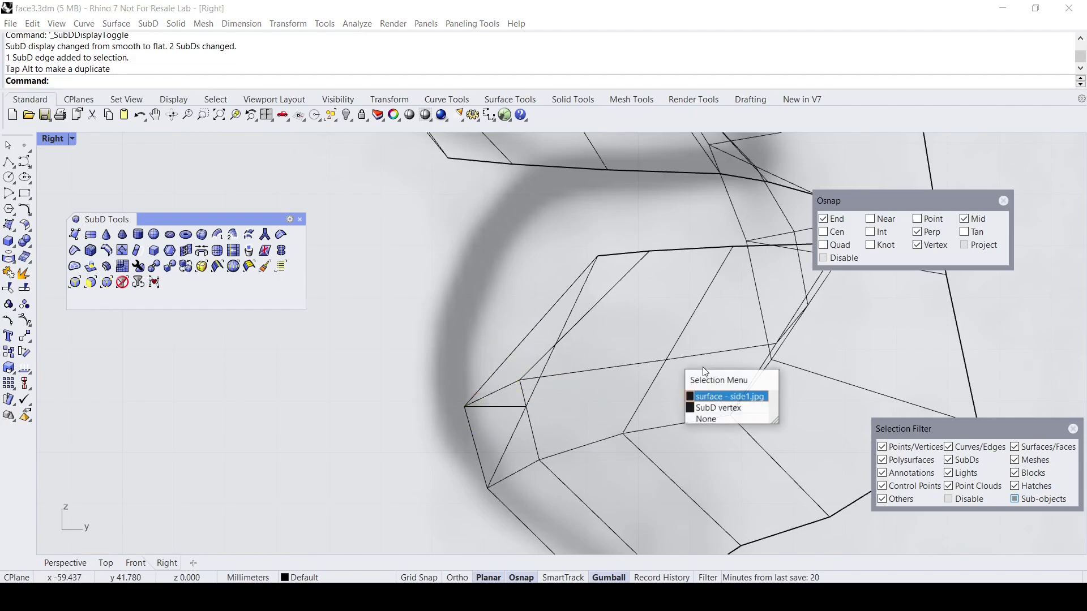
left_click(728, 405)
left_click_drag(695, 365, 640, 364)
Move the lower lip's opening-border vertex beside the midline forward onto the reference profile.
left_click(599, 261)
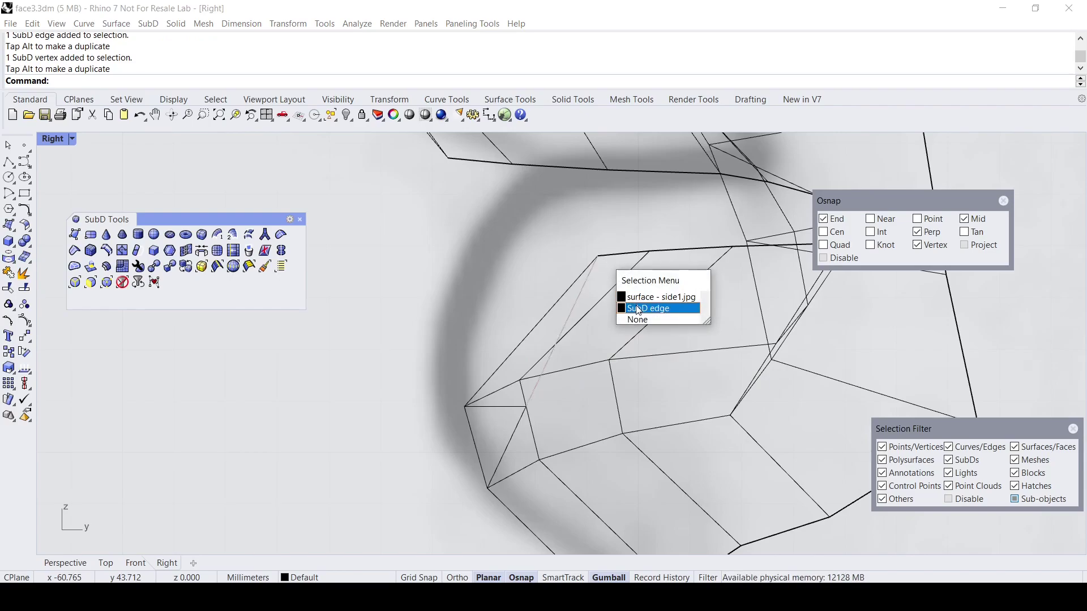
key("Escape")
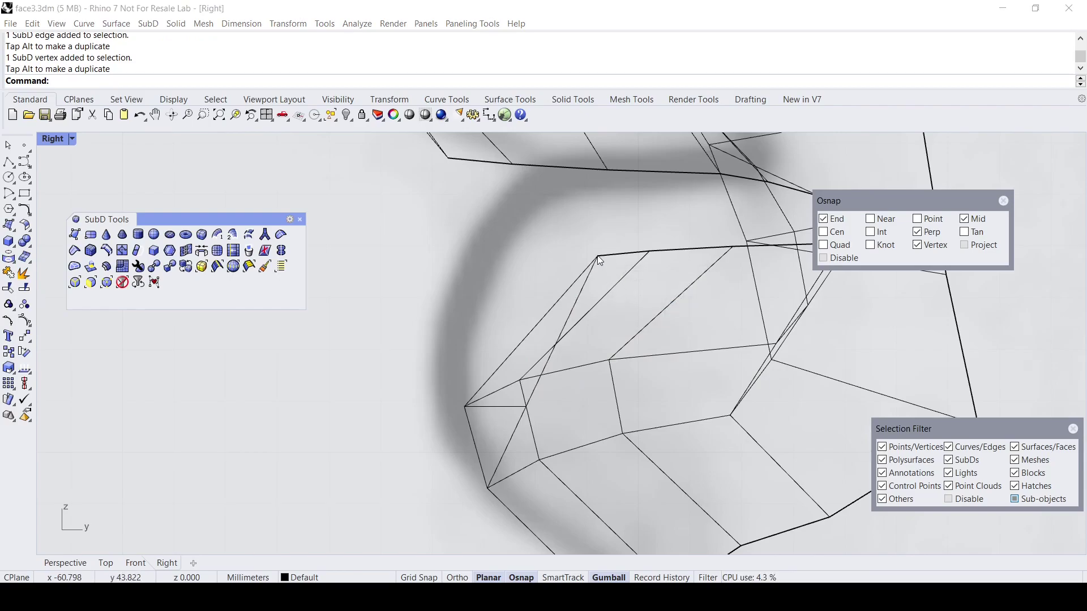
left_click(597, 256)
left_click(648, 303)
left_click_drag(644, 256, 561, 256)
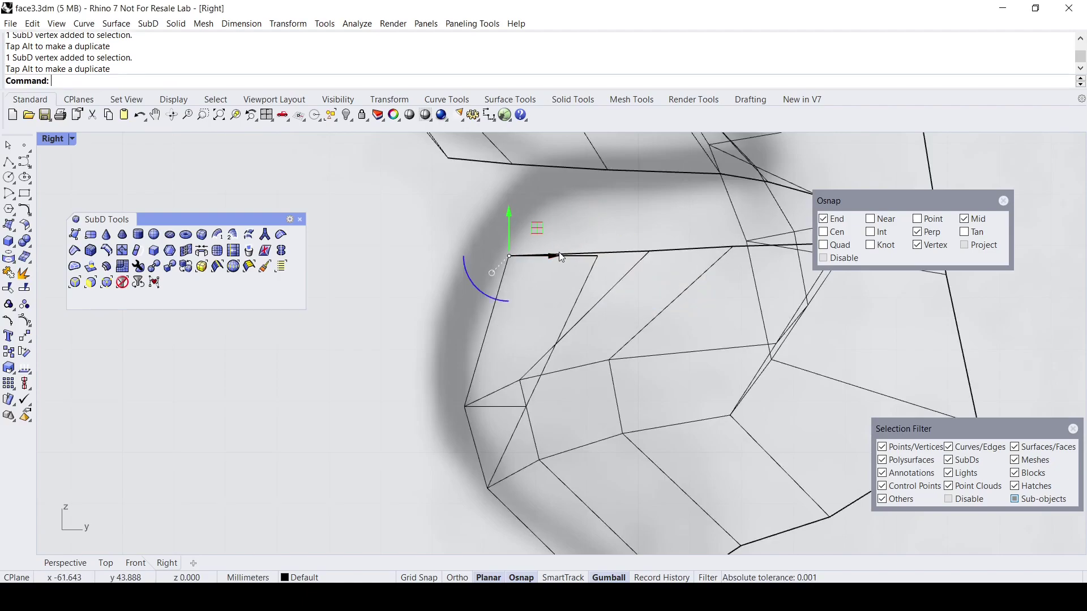
In the shaded Perspective view, move the lower lip's opening-border vertex on the midline forward along the Y direction toward the side profile.
double_click(59, 139)
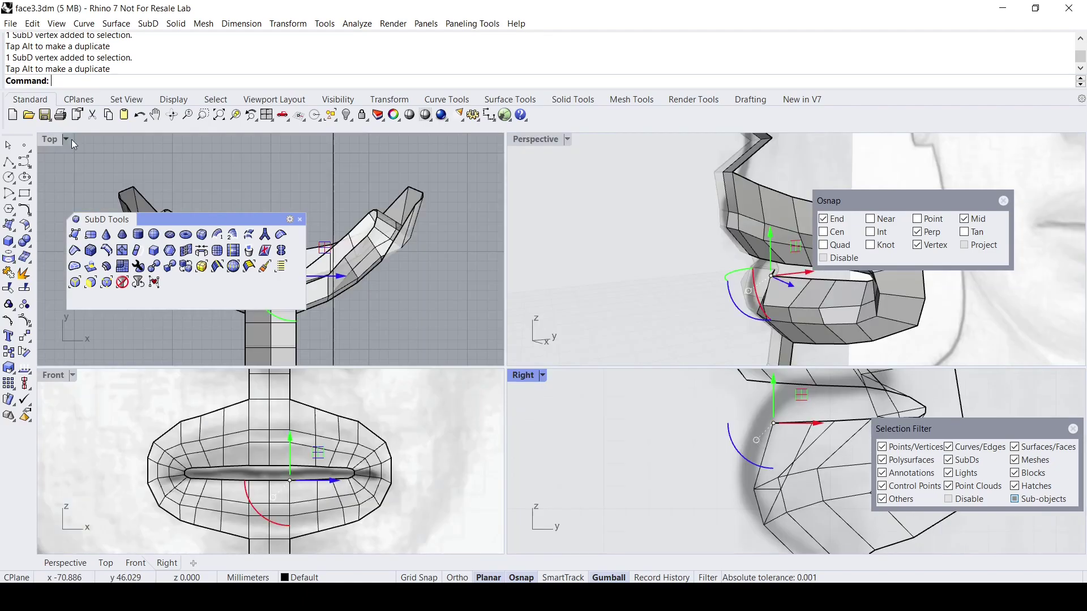
left_click(516, 146)
scroll(491, 240, "down", 3)
double_click(528, 140)
right_click_drag(471, 286, 569, 300)
right_click_drag(444, 416, 619, 363)
scroll(528, 352, "up", 3)
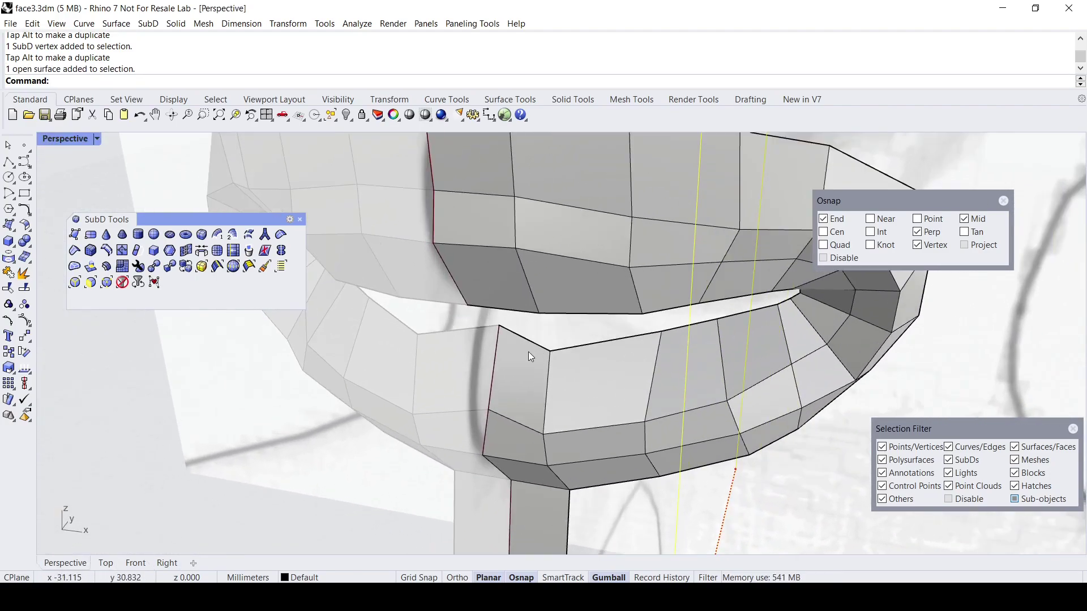
right_click_drag(529, 351, 483, 356)
left_click(551, 355)
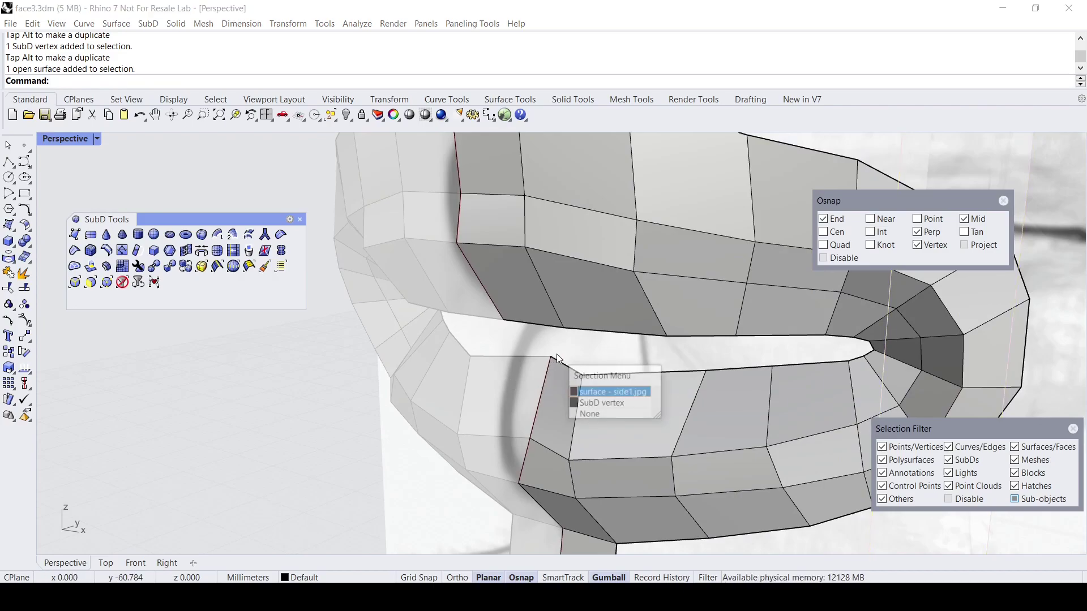
left_click(596, 403)
left_click_drag(553, 357, 527, 422)
Move the lower lip's next midline vertex down, on the inserted loop, forward along the Y direction toward the side profile.
left_click(528, 439)
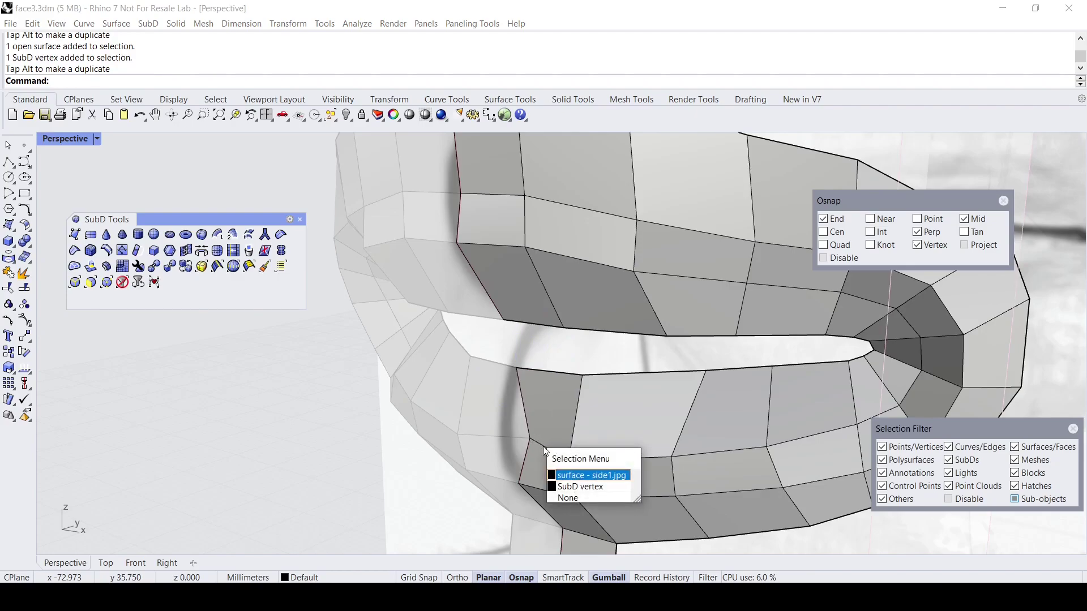
left_click(583, 487)
left_click_drag(542, 436, 541, 434)
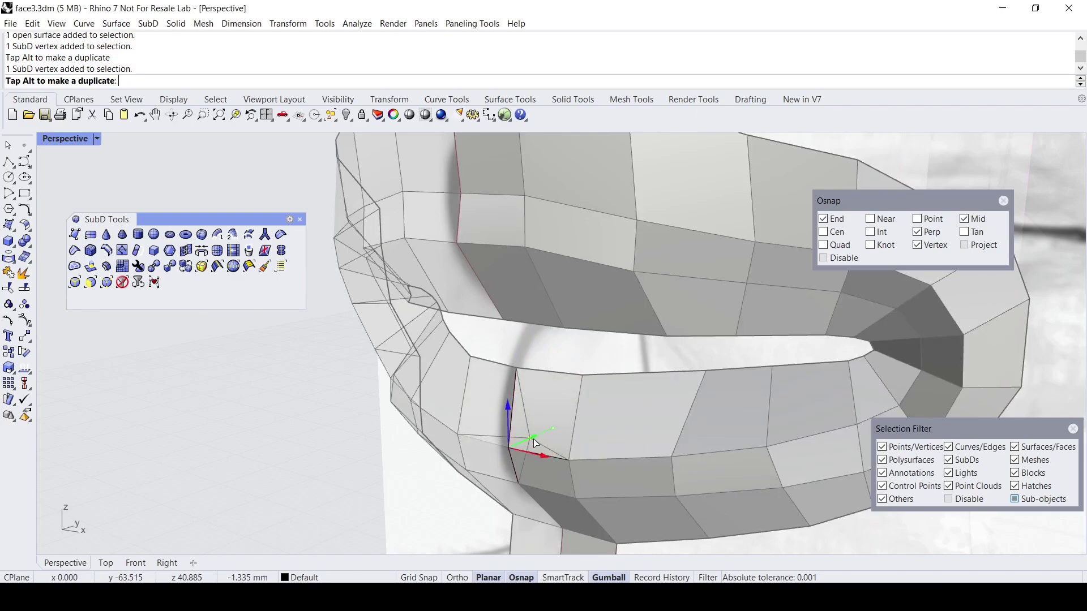
Switch the SubD display from flat to smooth for the mouth and profile strip.
right_click_drag(540, 435, 631, 362)
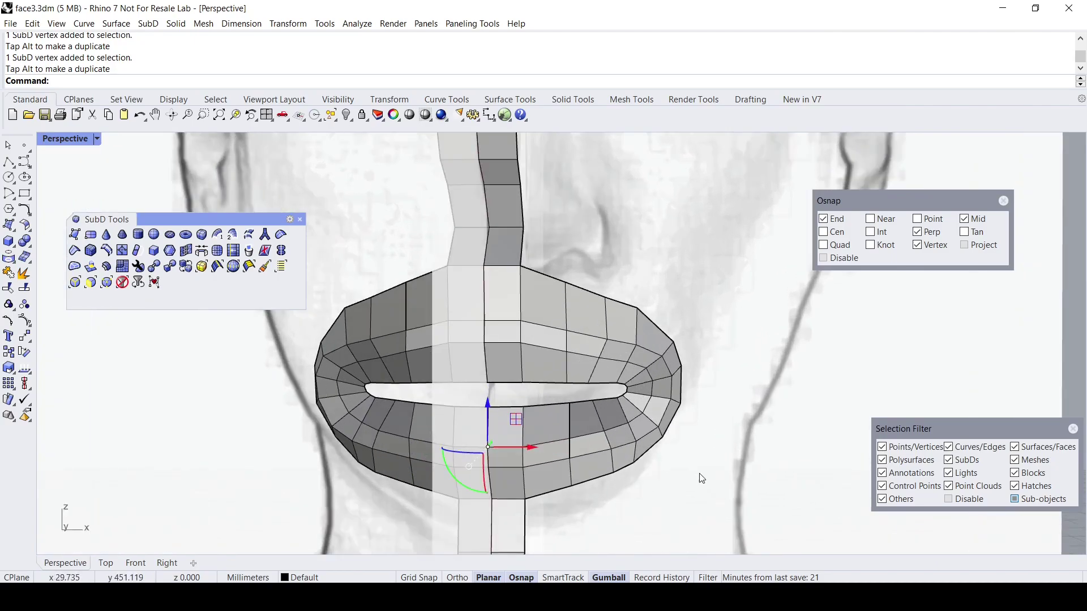
right_click_drag(641, 406, 582, 385)
key("Tab")
scroll(607, 389, "down", 5)
scroll(548, 396, "down", 4)
scroll(579, 370, "up", 3)
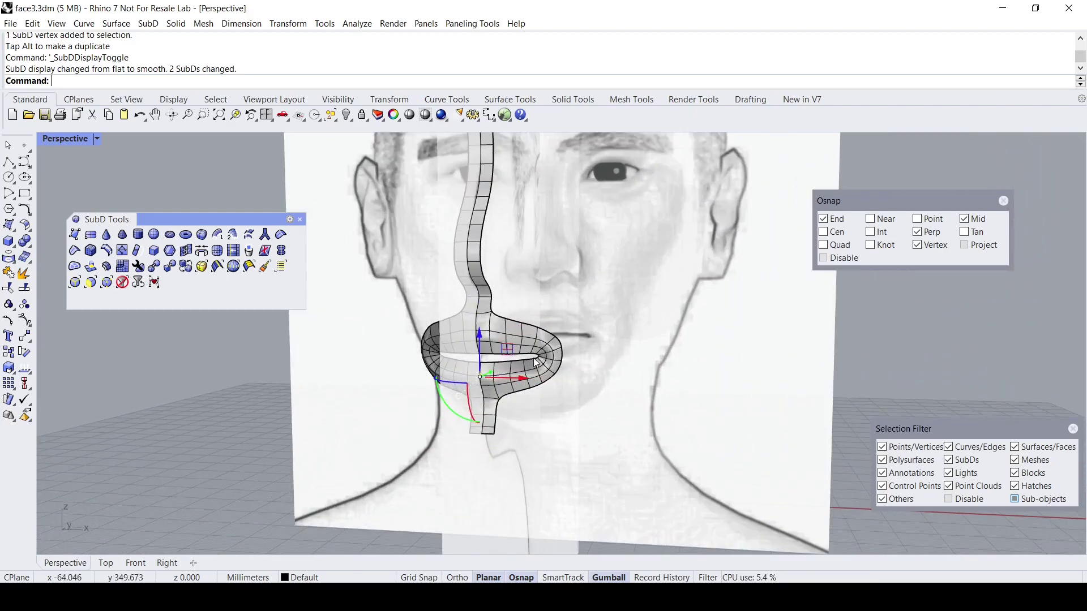
Examine the smooth mouth and profile strip from several angles against the front and side reference images, with nothing selected.
right_click_drag(585, 284, 556, 355, "shift")
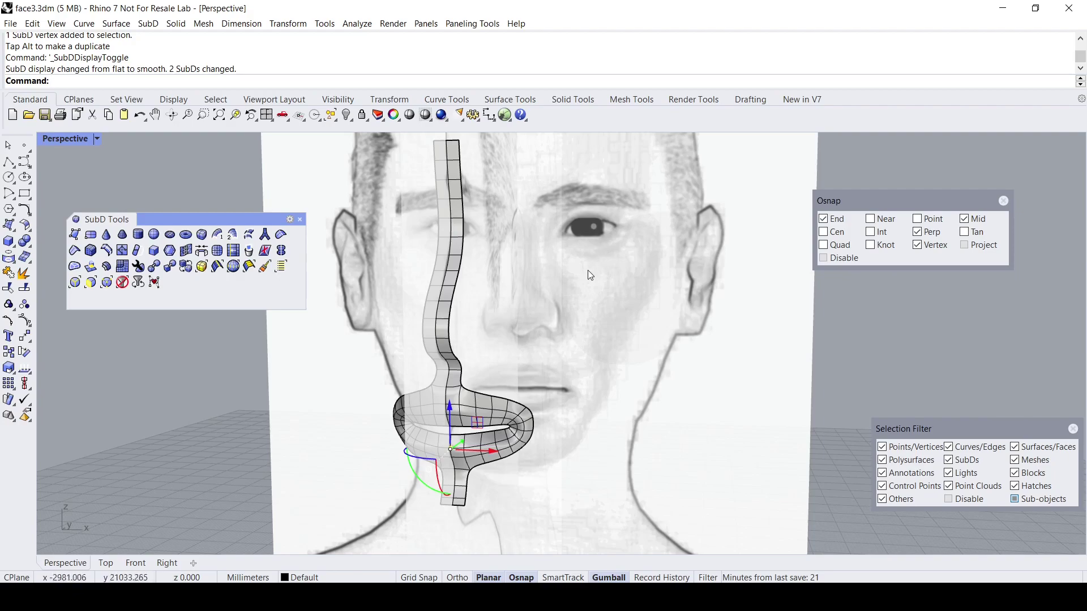
scroll(588, 270, "down", 3)
right_click_drag(588, 270, 544, 314)
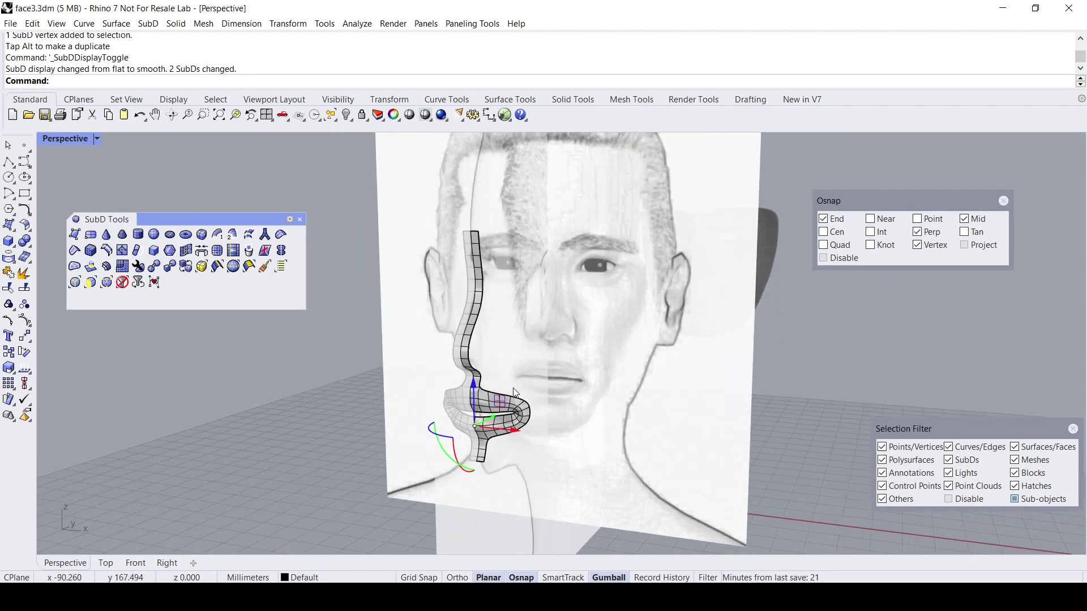
scroll(515, 393, "up", 3)
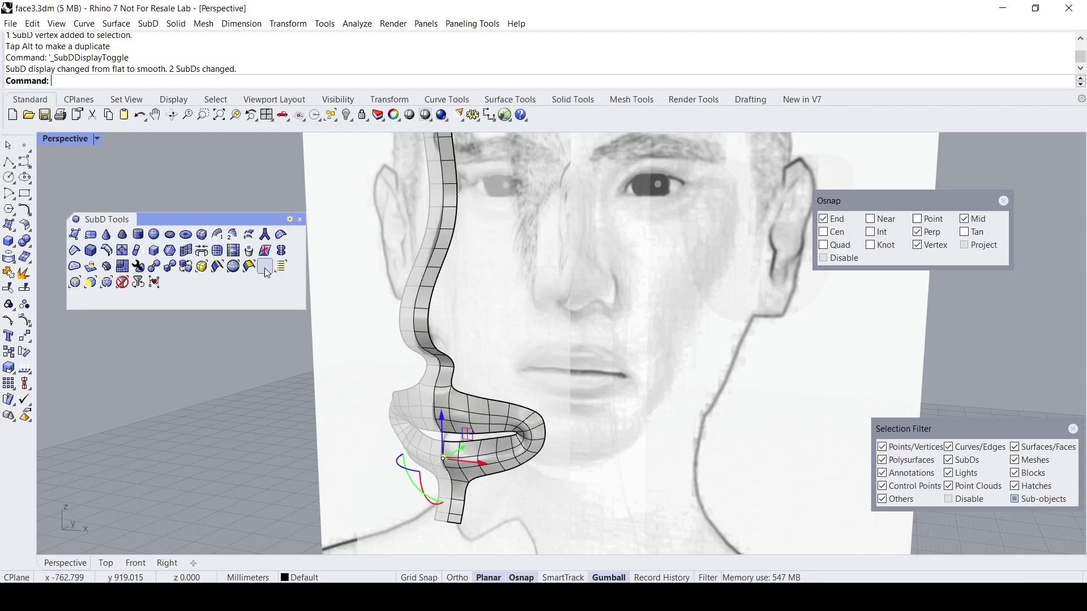
scroll(584, 300, "down", 2)
scroll(557, 277, "down", 2)
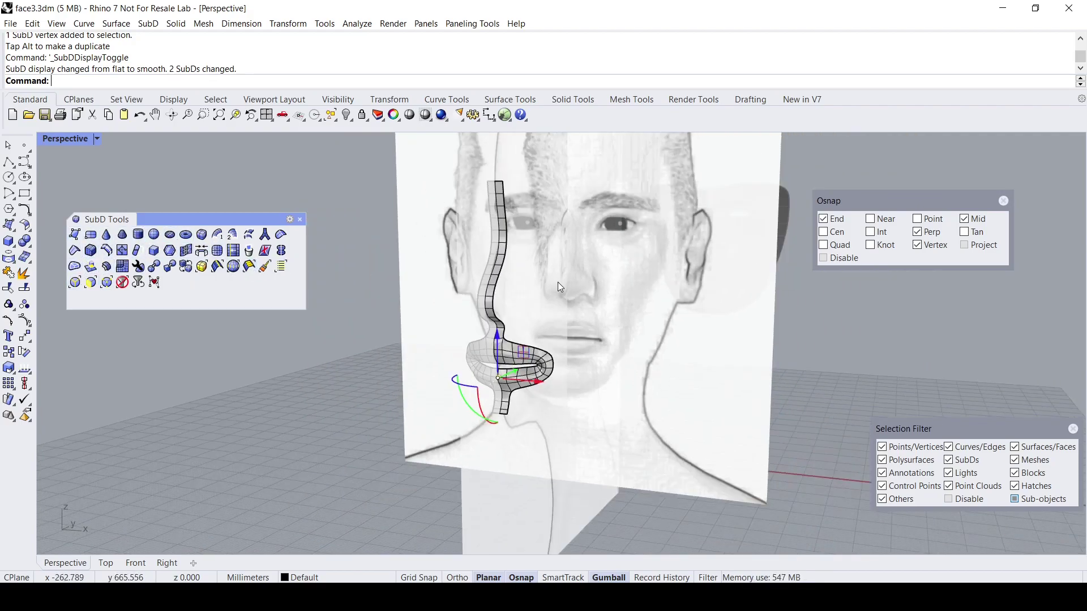
key("Escape")
right_click_drag(559, 282, 464, 358, "shift")
scroll(523, 352, "up", 4)
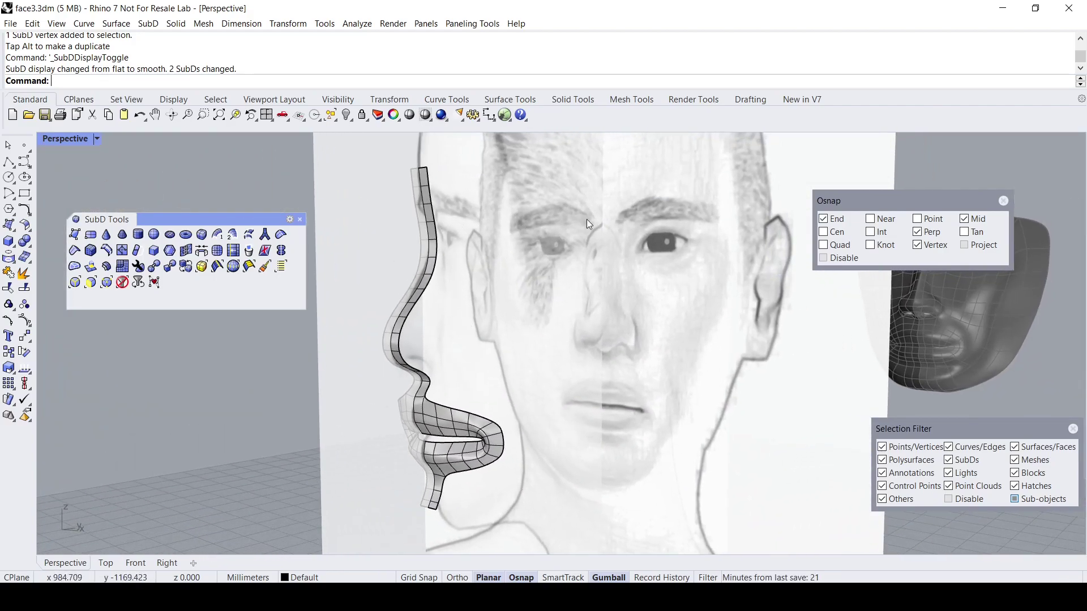
mouse_move(639, 275)
right_mouse_down()
mouse_move(593, 303)
mouse_move(723, 287)
mouse_move(627, 303)
right_mouse_up()
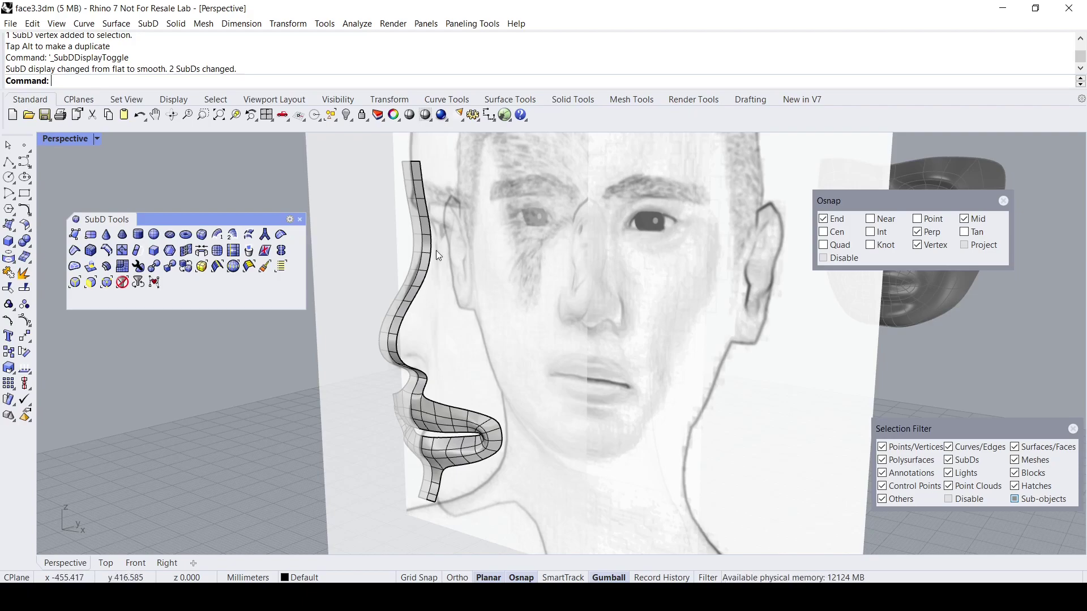
scroll(558, 370, "down", 2)
scroll(554, 364, "up", 2)
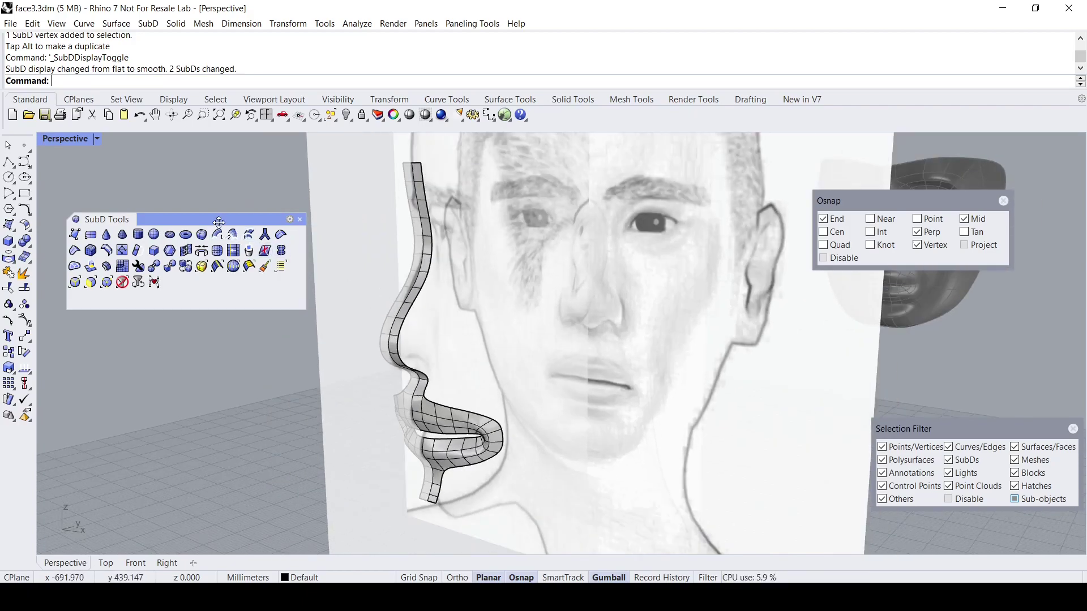
Reposition the floating SubD Tools palette slightly higher and reduce its height to fit its icons.
left_click_drag(219, 222, 217, 191)
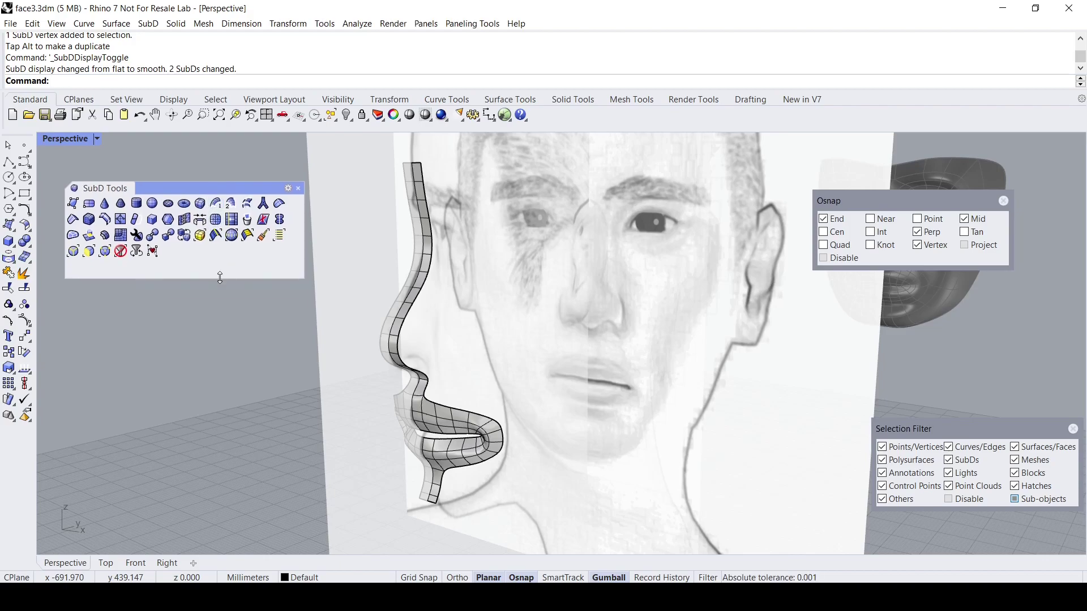
left_click_drag(221, 277, 220, 264)
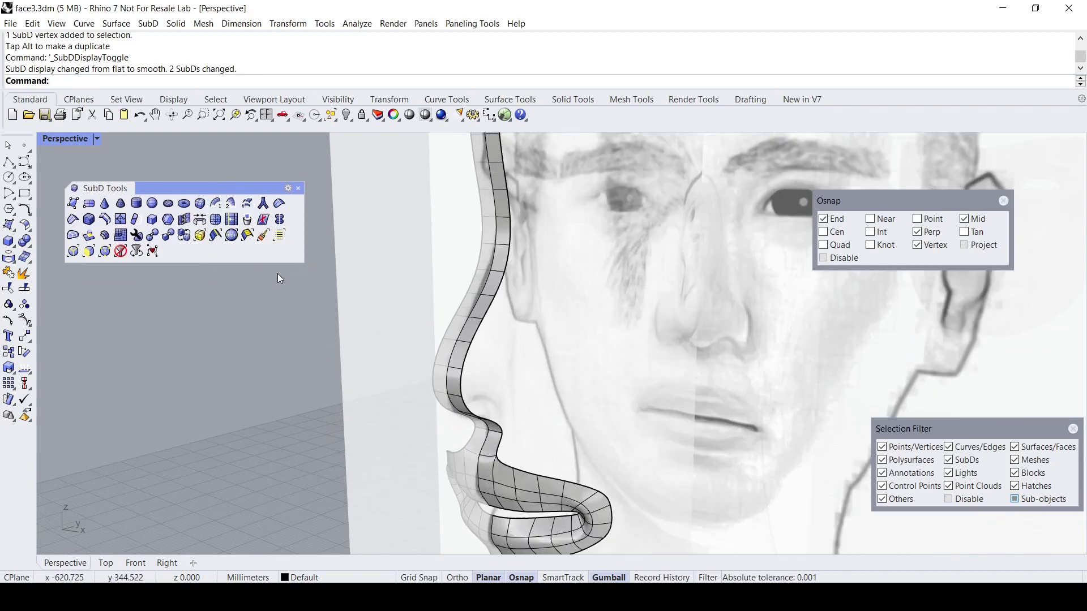